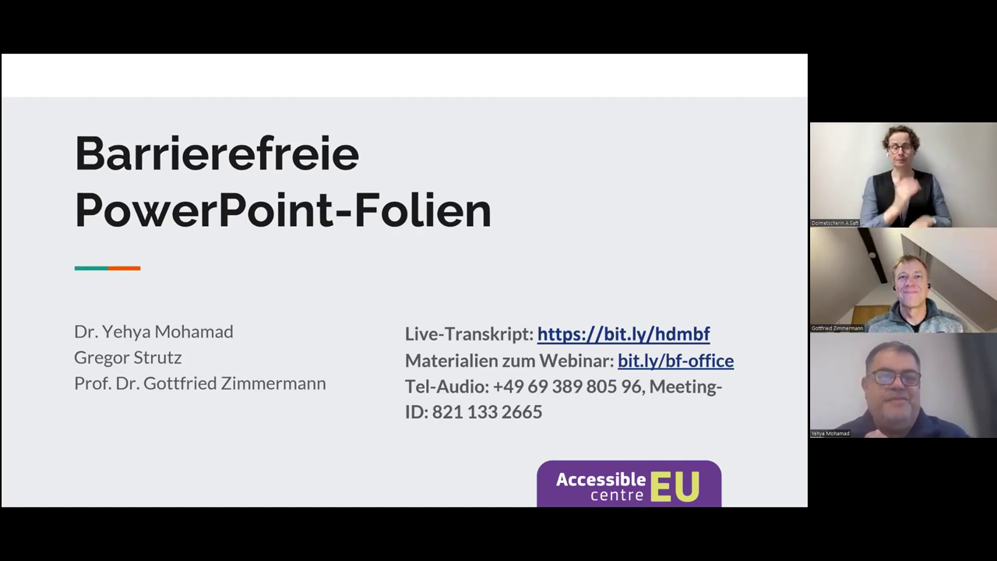
# Step: Advance the slide show from the title slide to the European resource centre slide
pyautogui.click(631, 261)
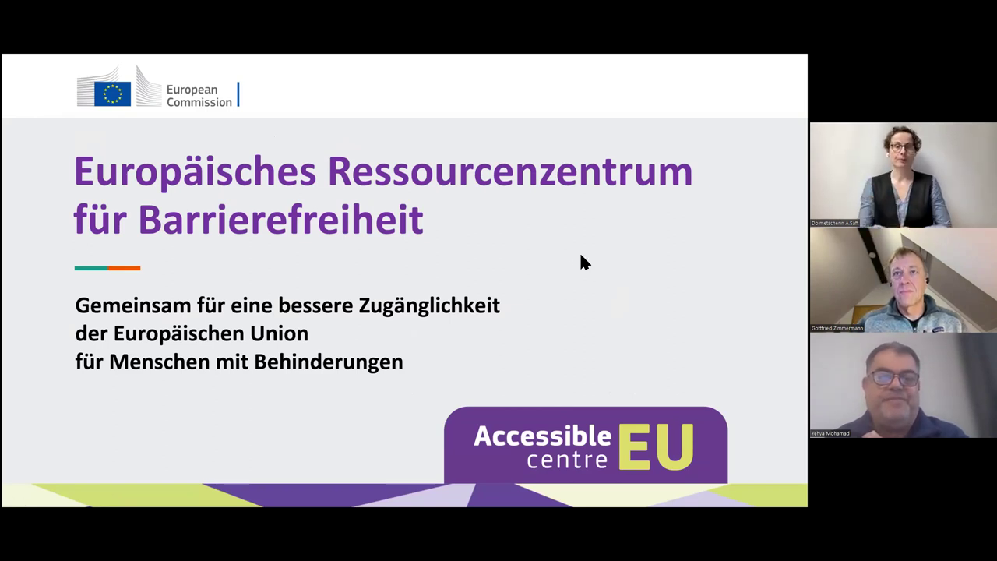
# Step: Advance the presentation to the 'Was ist AccessibleEU?' slide
pyautogui.press('Right')
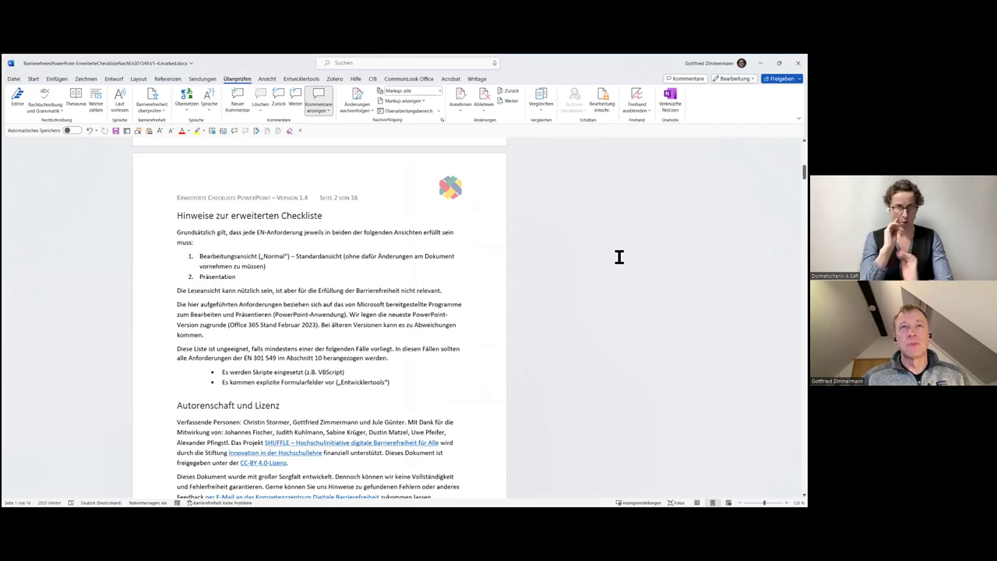
# Step: Return to the top of the 'Erweiterte Checkliste PowerPoint' document with Ctrl+Home
pyautogui.scroll(1, 631, 261)
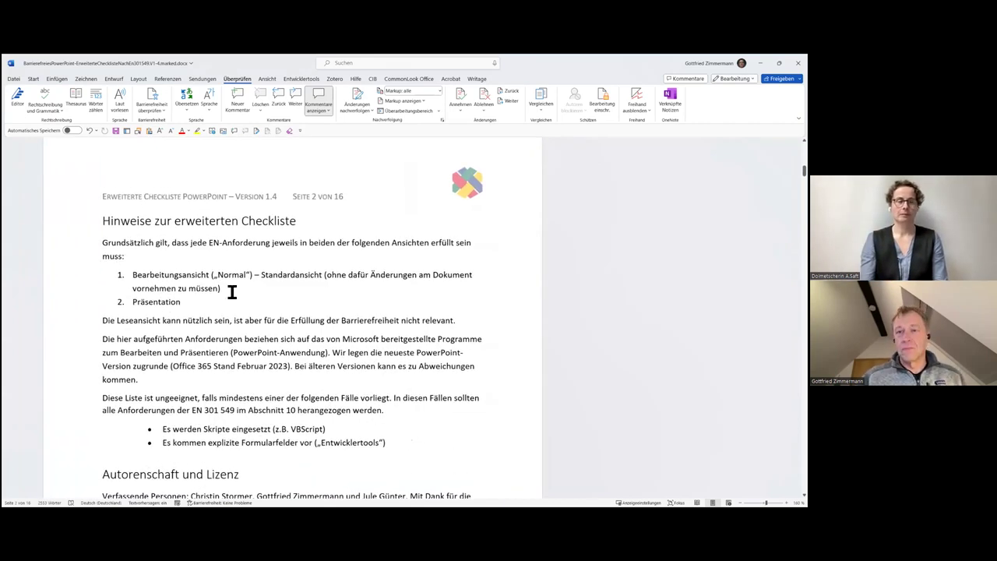
pyautogui.hotkey('ctrl', 'Home')
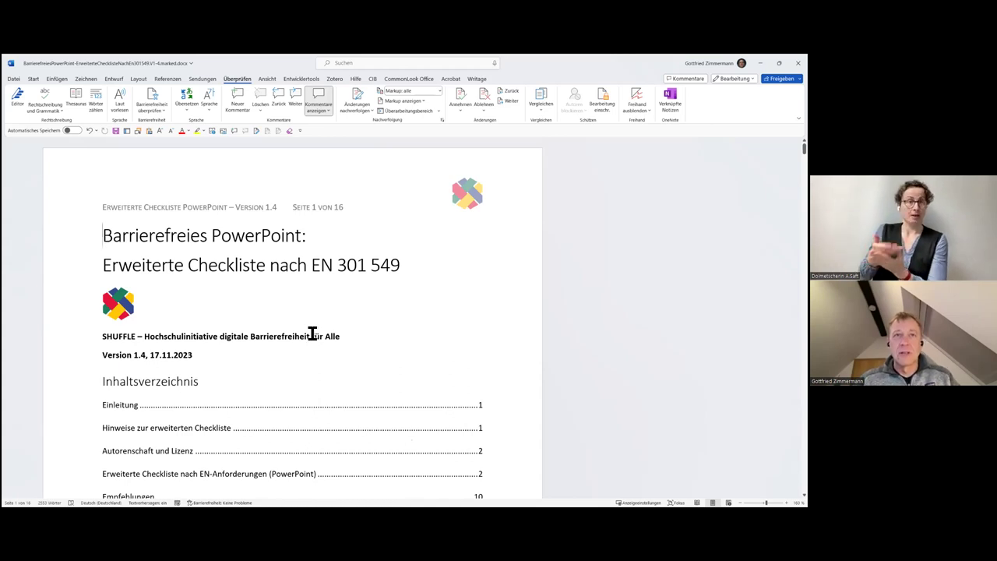
# Step: Scroll down through the Einleitung to the Autorenschaft und Lizenz section on page 2
pyautogui.scroll(-3, 306, 341)
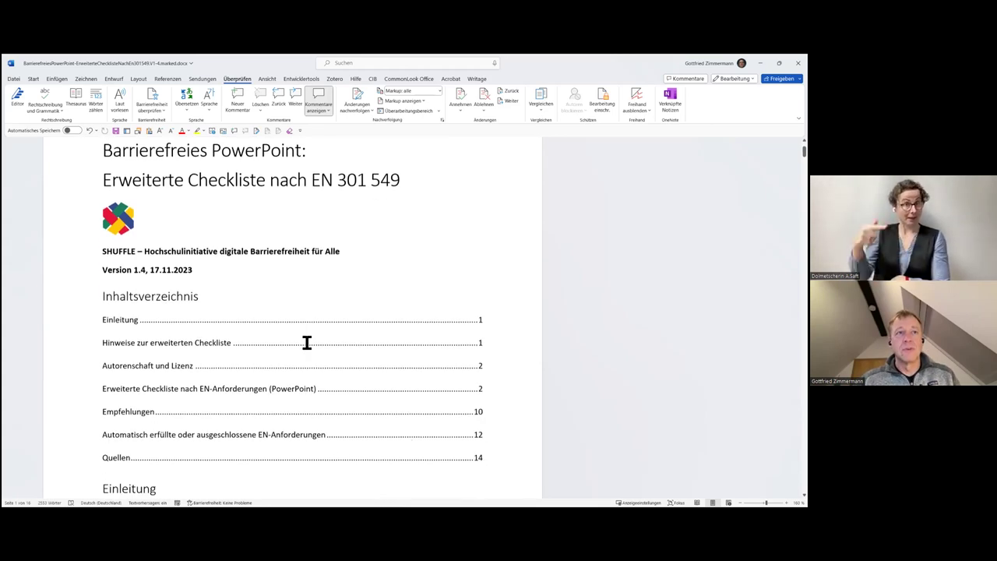
pyautogui.scroll(-3, 306, 342)
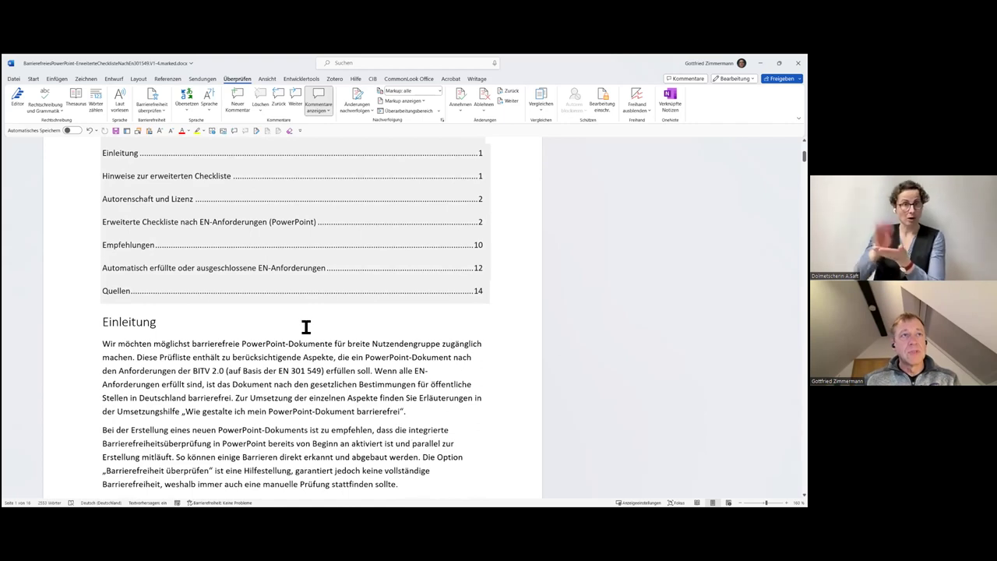
pyautogui.scroll(-4, 306, 328)
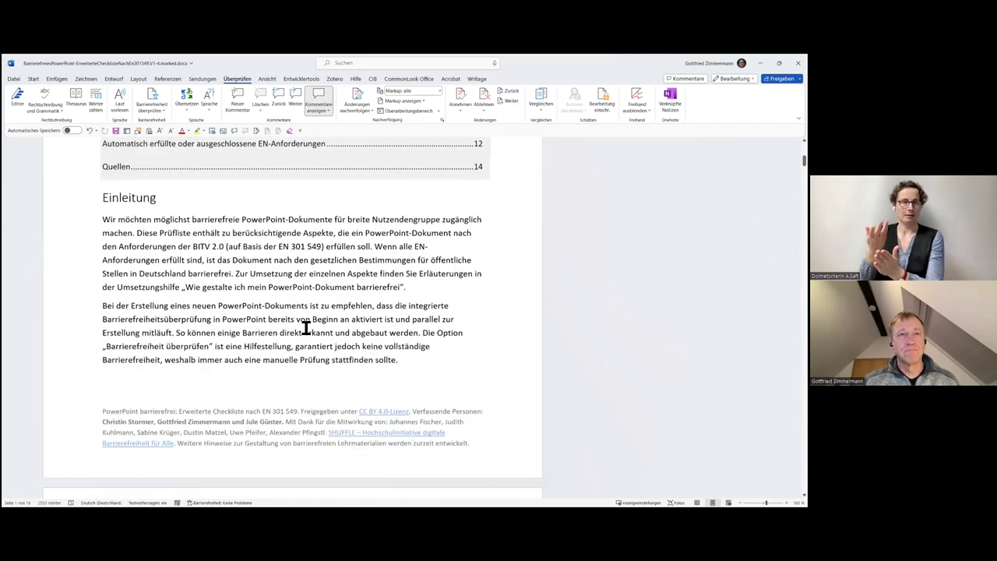
pyautogui.scroll(-8, 303, 333)
pyautogui.scroll(-2, 303, 333)
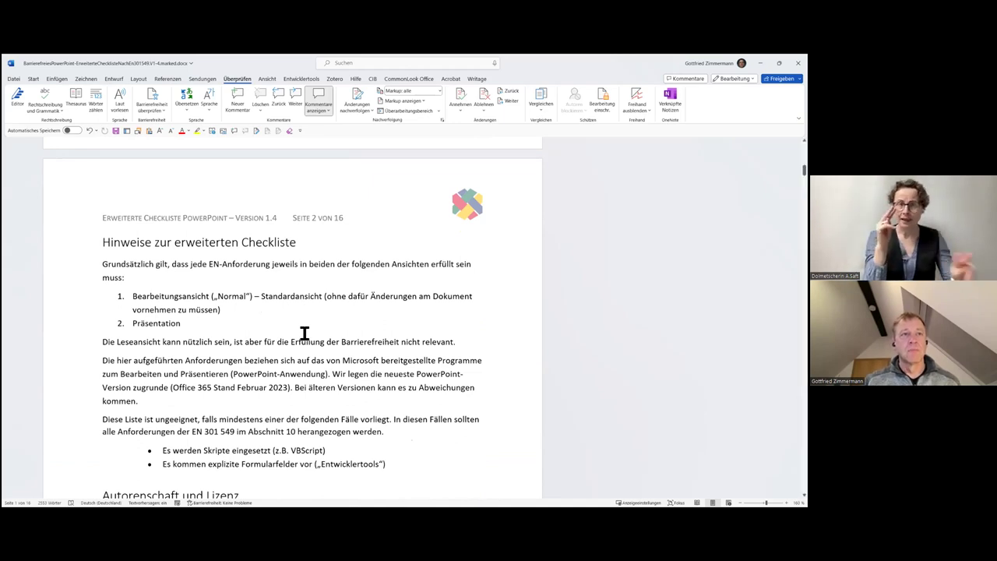
pyautogui.scroll(-3, 306, 327)
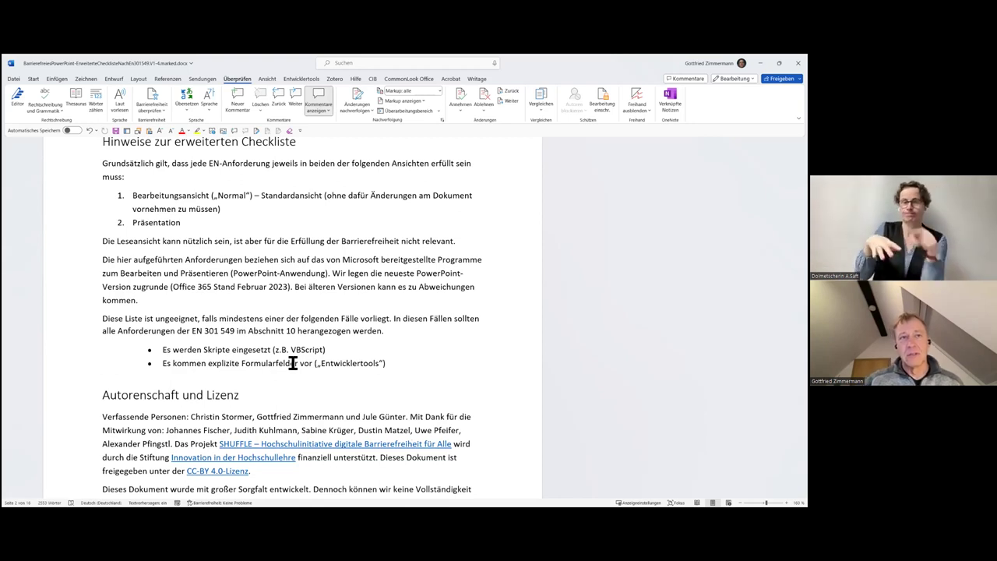
# Step: Scroll down to the page 3 table 'Erweiterte Checkliste nach EN-Anforderungen (PowerPoint)'
pyautogui.scroll(-1, 289, 378)
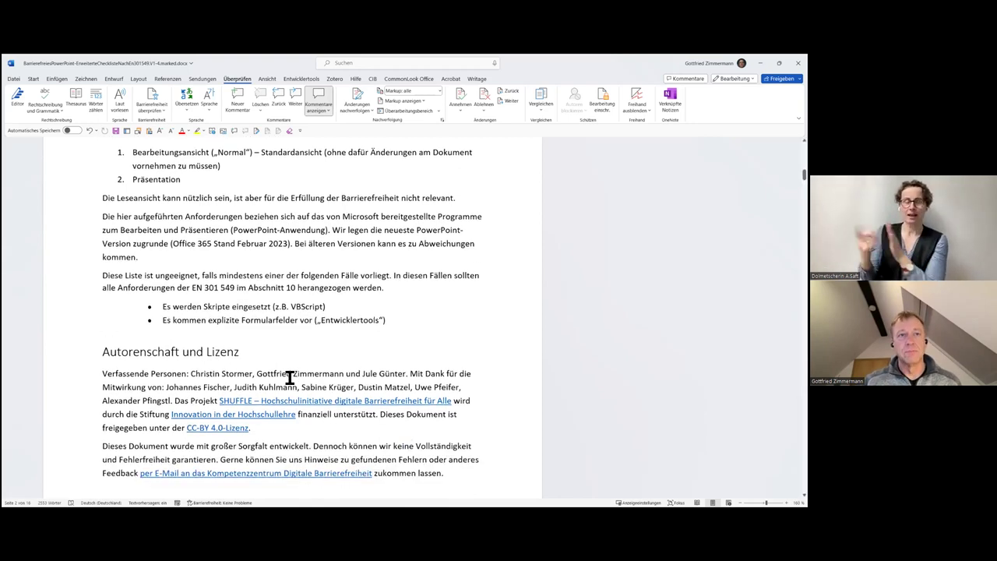
pyautogui.scroll(-2, 290, 378)
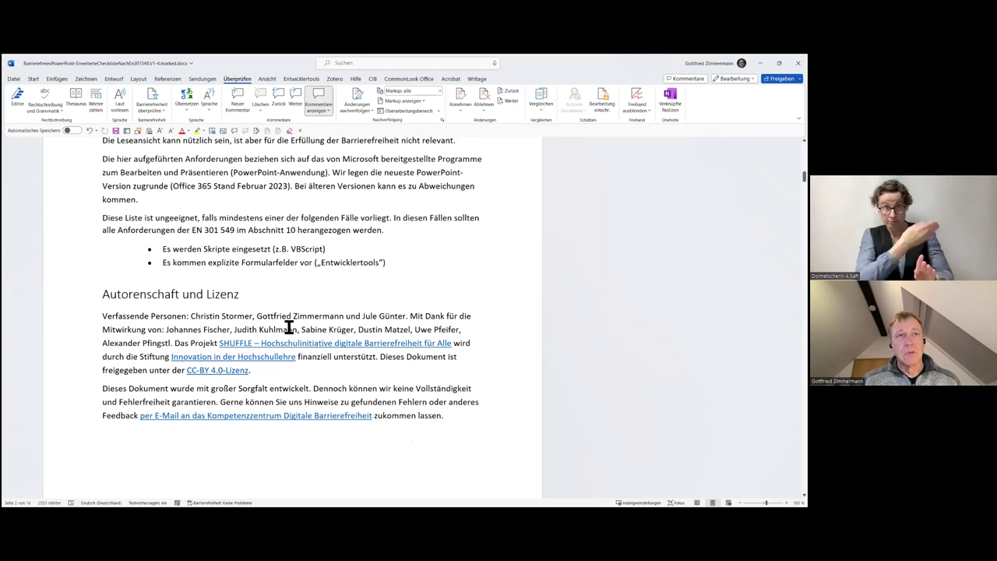
pyautogui.scroll(-2, 241, 401)
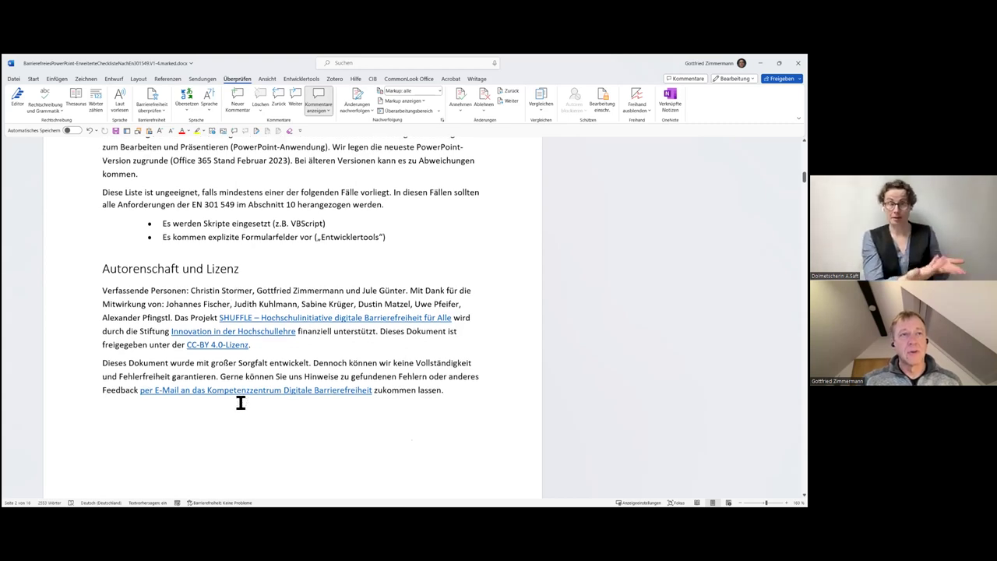
pyautogui.scroll(-2, 241, 402)
pyautogui.scroll(-1, 241, 402)
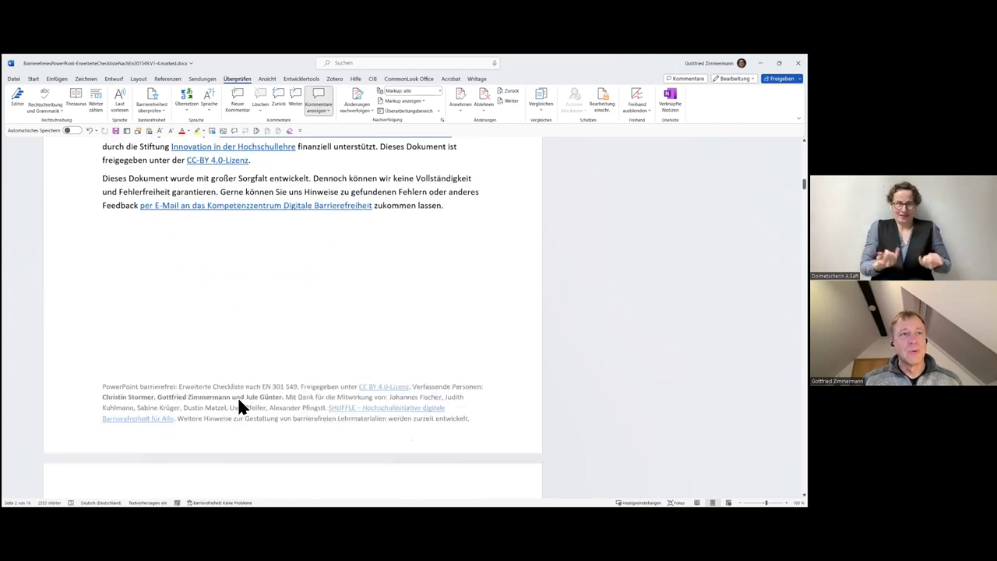
pyautogui.scroll(-3, 241, 402)
pyautogui.scroll(-3, 241, 402)
pyautogui.scroll(-3, 241, 402)
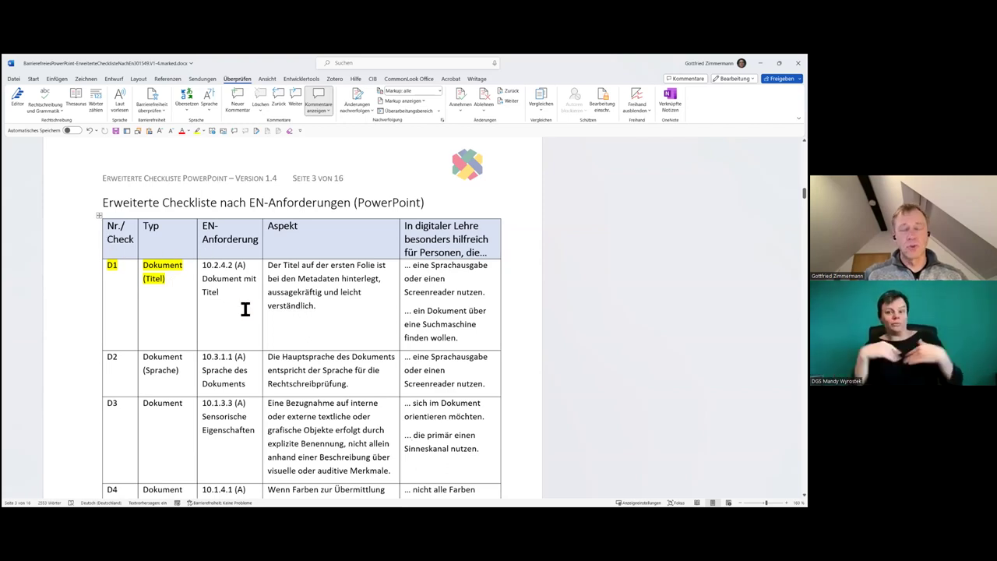
# Step: Click into row D1's Aspekt cell, then scroll down to the page 11 Empfehlungen table
pyautogui.click(361, 311)
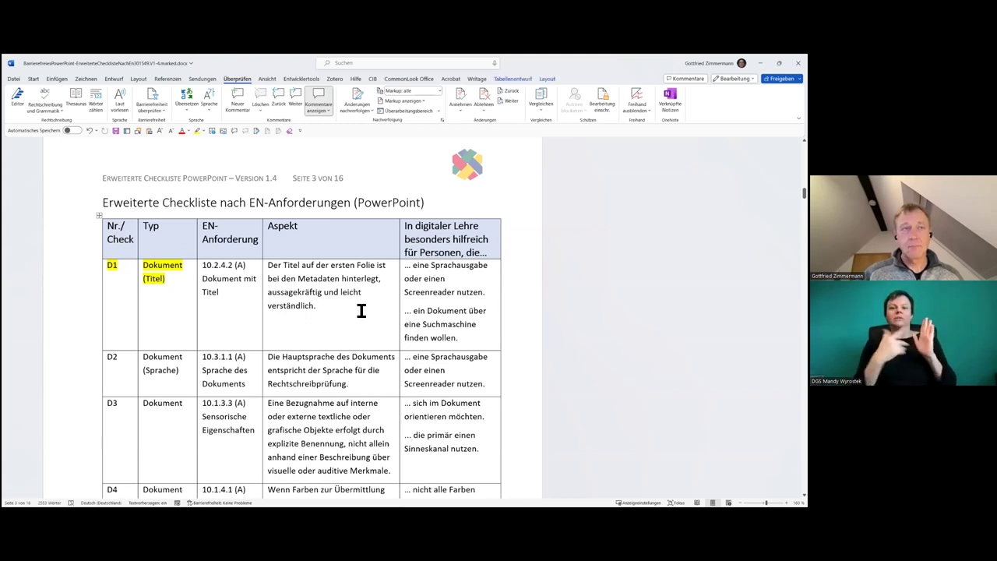
pyautogui.scroll(-10, 361, 310)
pyautogui.scroll(-5, 360, 310)
pyautogui.scroll(-5, 361, 311)
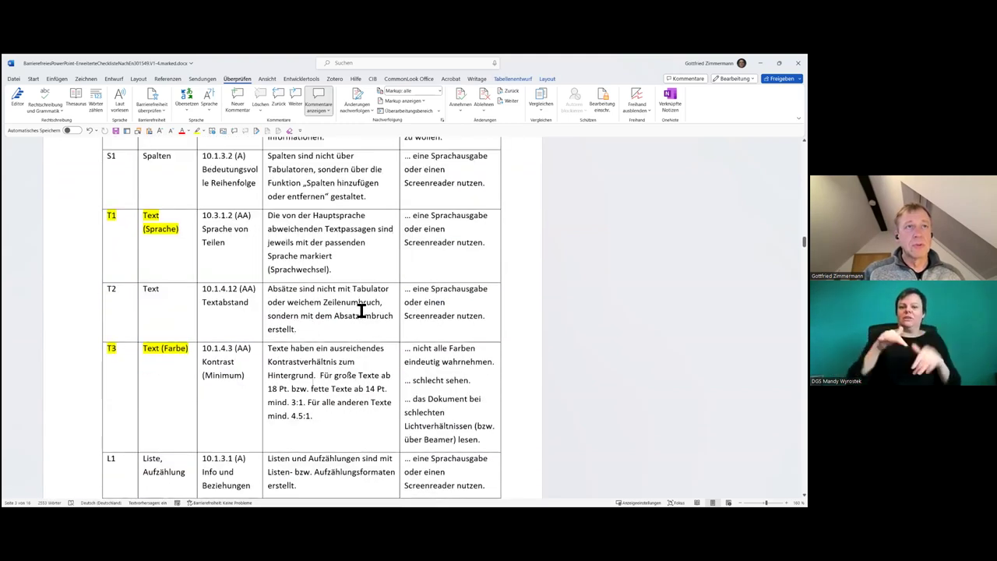
pyautogui.scroll(-5, 361, 310)
pyautogui.scroll(-5, 360, 311)
pyautogui.scroll(-5, 361, 311)
pyautogui.scroll(-5, 361, 310)
pyautogui.scroll(-5, 361, 311)
pyautogui.scroll(-5, 360, 310)
pyautogui.scroll(-5, 361, 310)
pyautogui.scroll(-5, 360, 310)
pyautogui.scroll(-5, 361, 311)
pyautogui.scroll(-5, 361, 310)
pyautogui.scroll(-5, 360, 311)
pyautogui.scroll(-3, 361, 311)
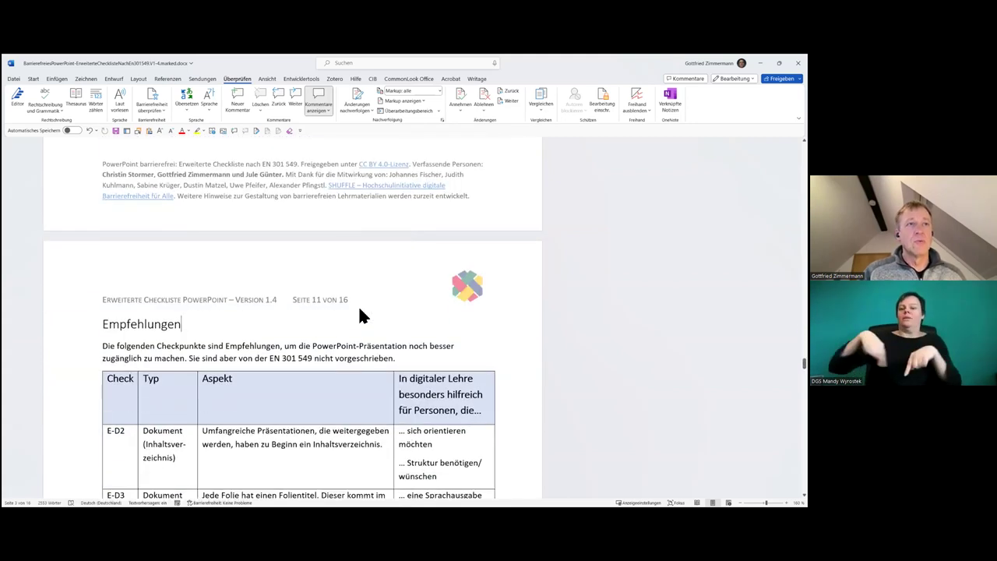
pyautogui.scroll(-3, 360, 311)
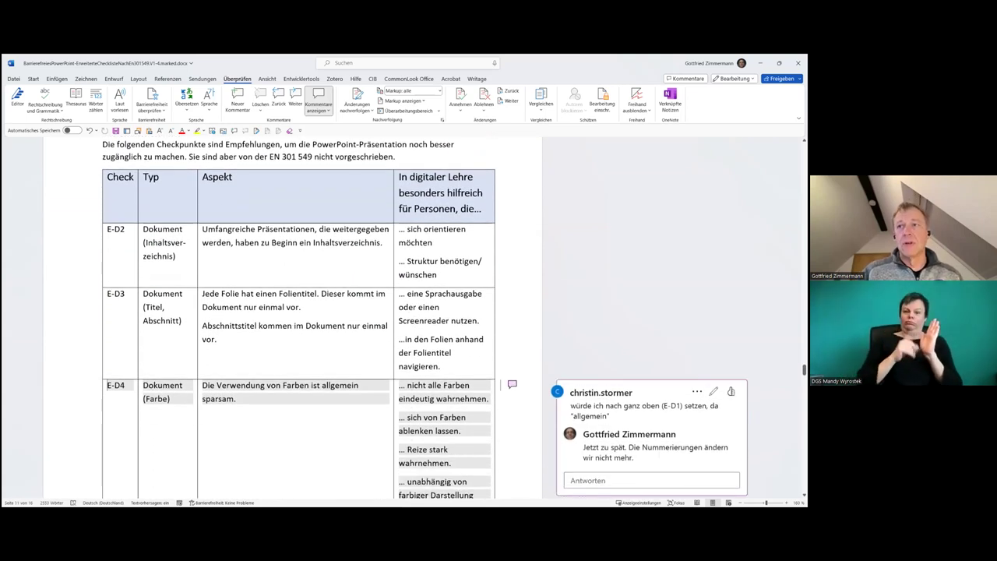
# Step: Delete the E-D4 comment thread via Thread löschen and click back into the table
pyautogui.click(697, 391)
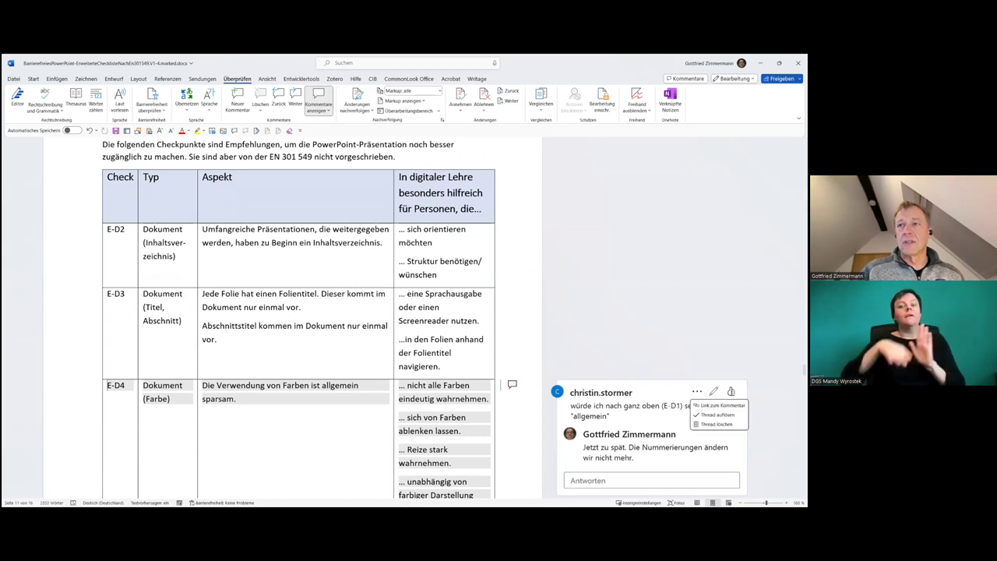
pyautogui.click(713, 412)
pyautogui.click(463, 278)
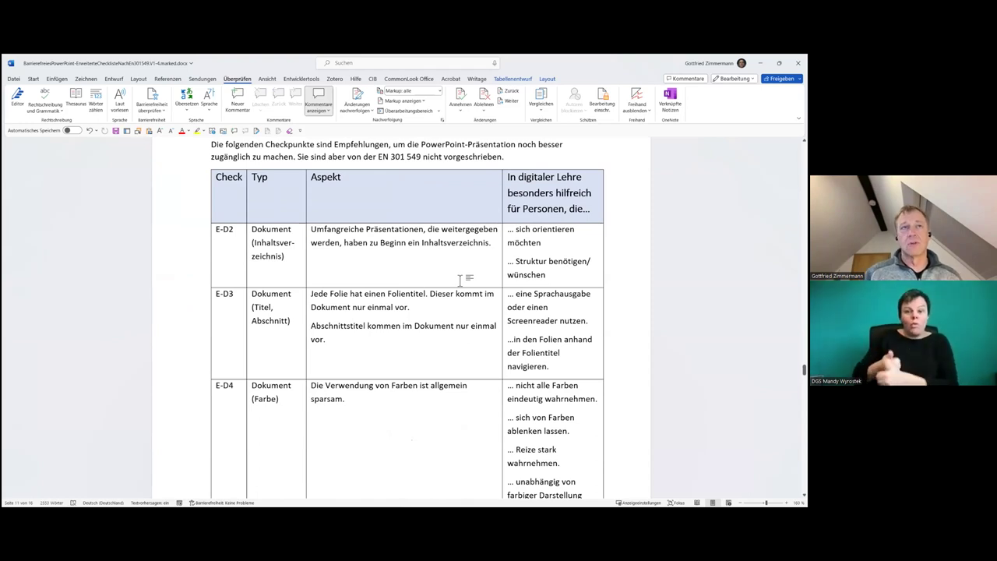
# Step: Jump back to page 1, 'Barrierefreies PowerPoint: Erweiterte Checkliste nach EN 301 549'
pyautogui.scroll(-5, 433, 284)
pyautogui.scroll(-3, 434, 285)
pyautogui.scroll(-5, 435, 286)
pyautogui.scroll(-5, 433, 287)
pyautogui.scroll(-5, 433, 283)
pyautogui.scroll(-5, 434, 284)
pyautogui.scroll(-5, 435, 286)
pyautogui.scroll(-5, 435, 286)
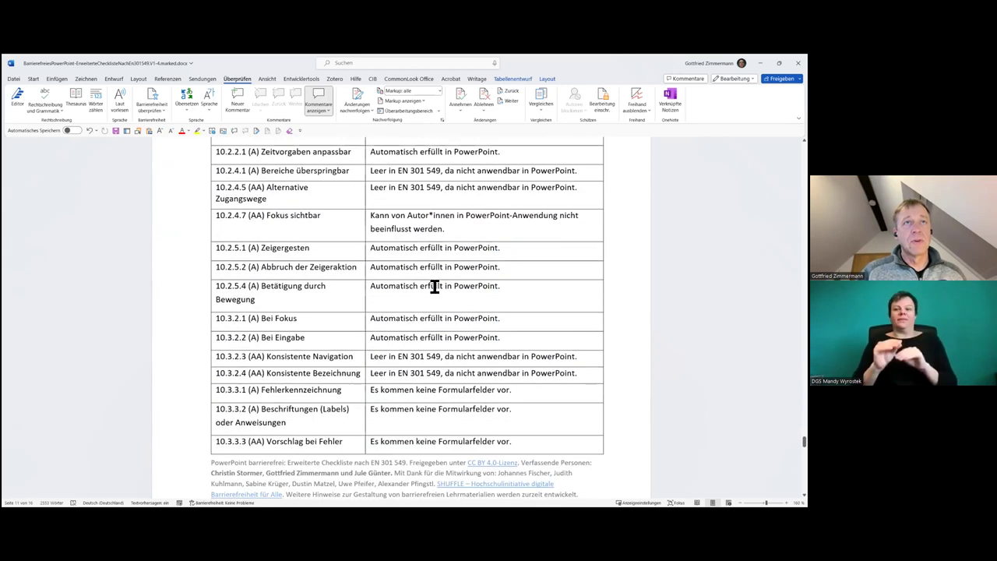
pyautogui.scroll(5, 434, 285)
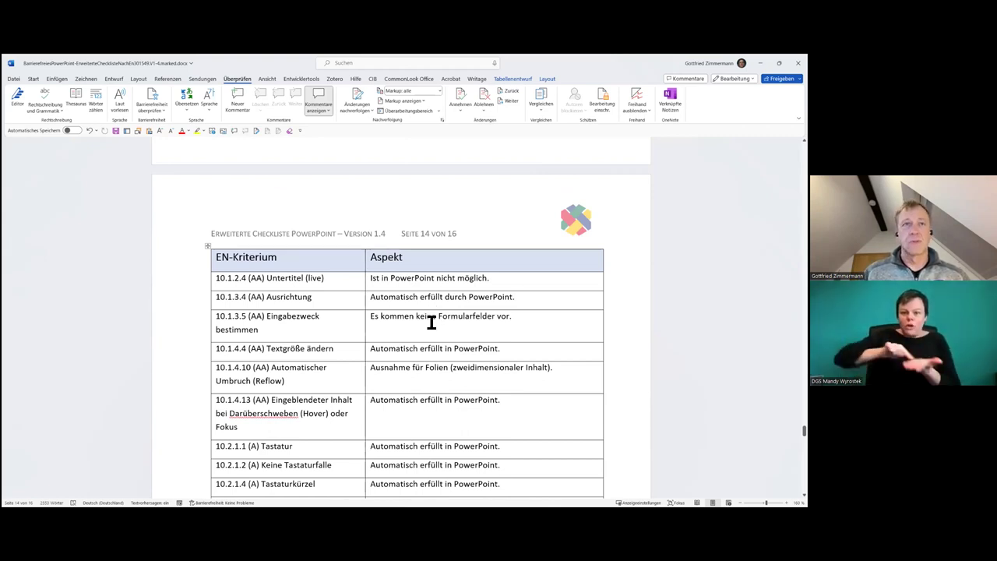
pyautogui.scroll(-5, 431, 323)
pyautogui.scroll(-1, 432, 323)
pyautogui.scroll(-5, 432, 322)
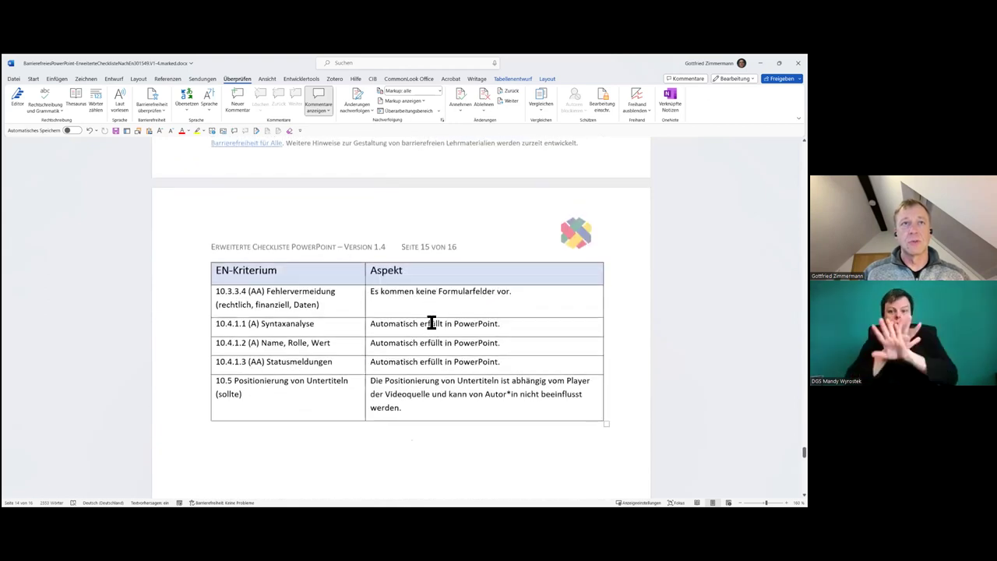
pyautogui.hotkey('ctrl', 'Home')
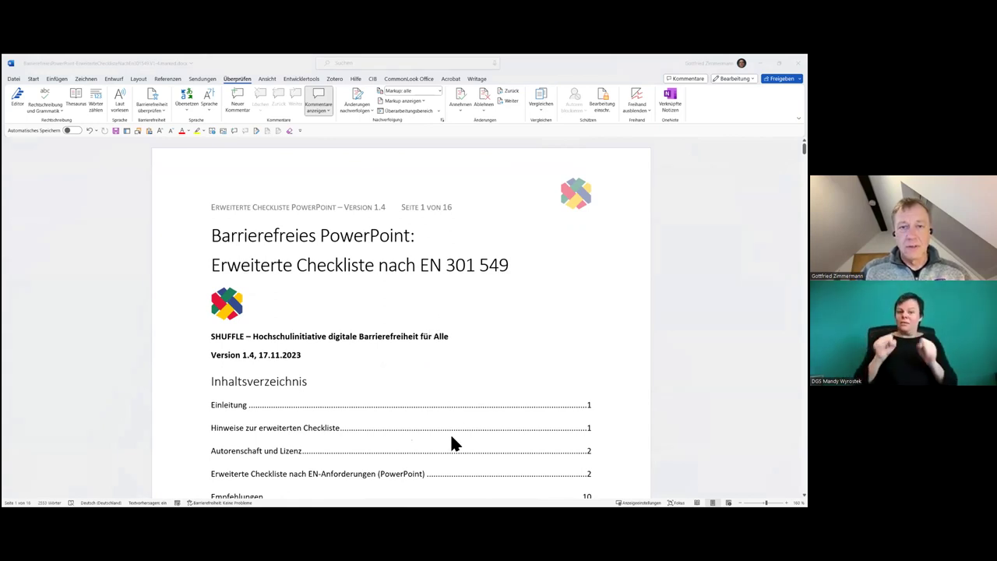
# Step: Switch to PowerPoint, snap the checklist aside, and maximize the presentation window
pyautogui.hotkey('alt', 'Tab')
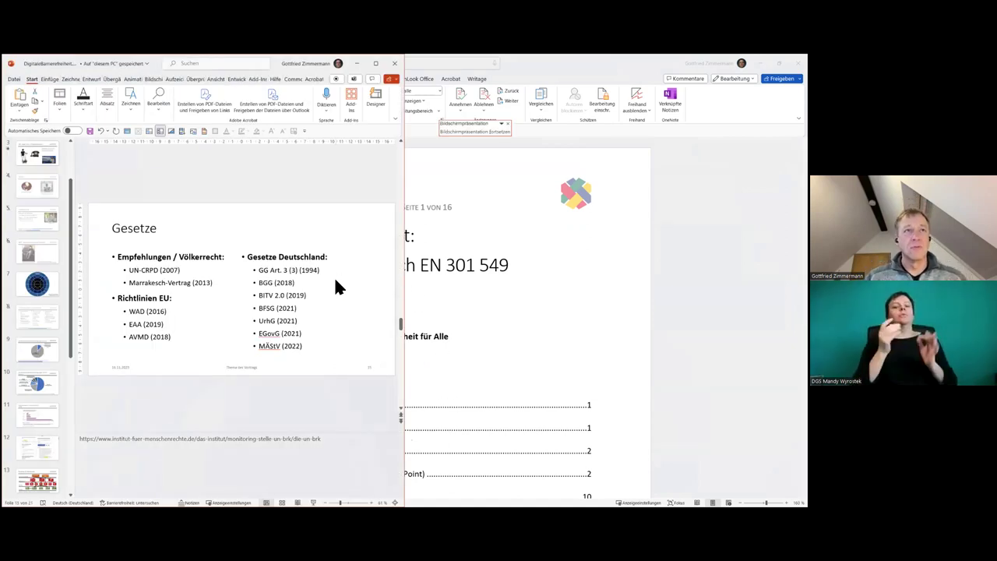
pyautogui.hotkey('alt', 'Tab')
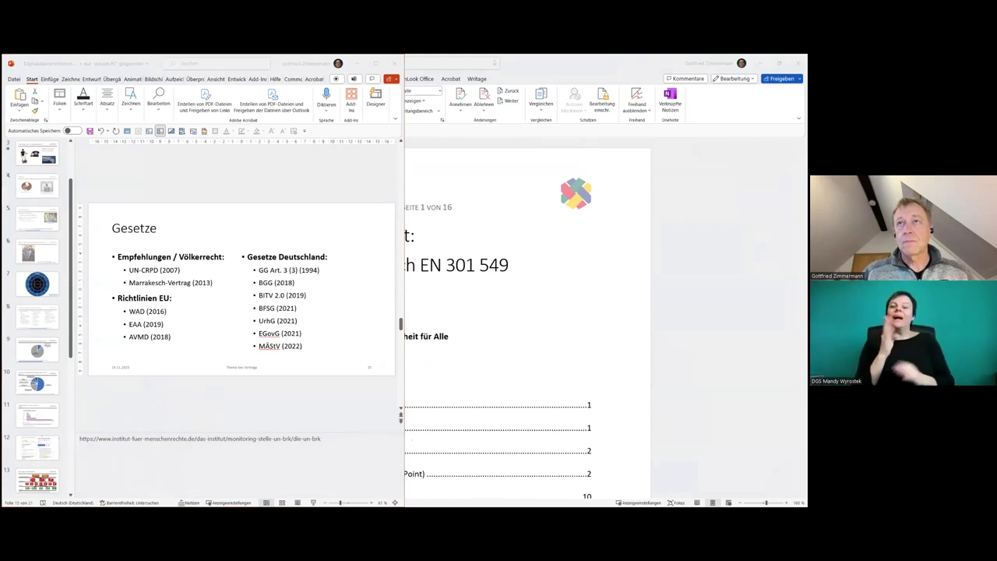
pyautogui.press('super+Down')
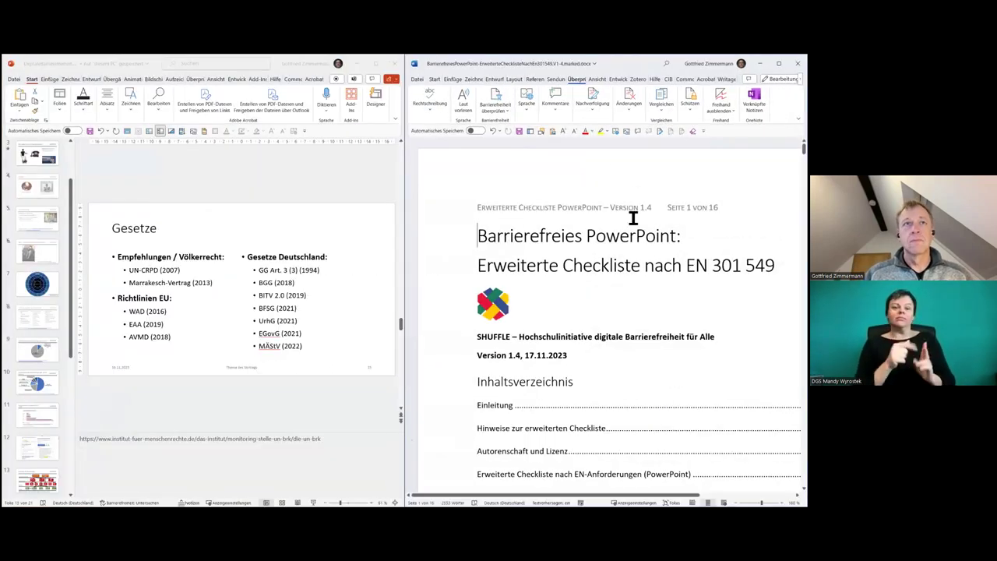
pyautogui.click(378, 63)
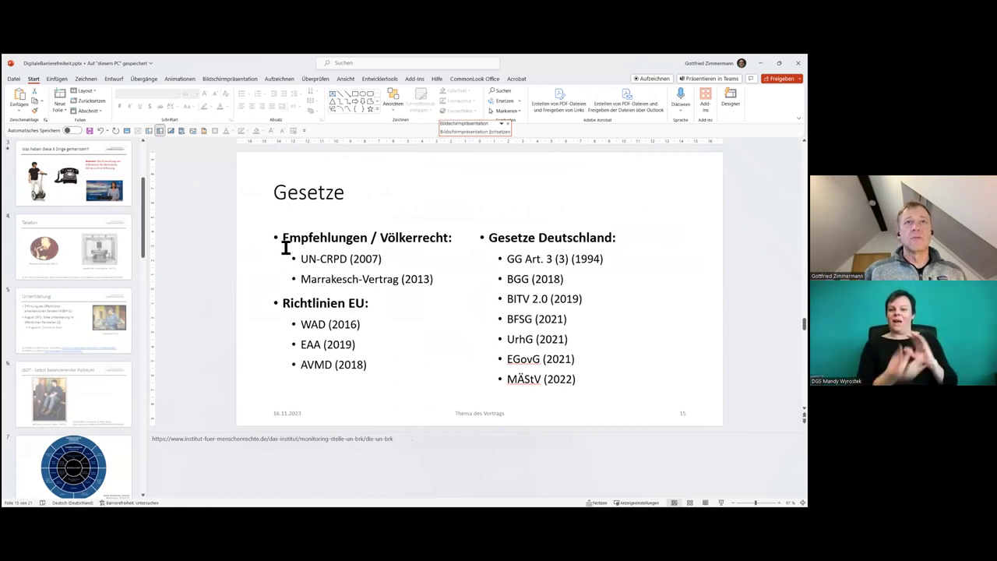
# Step: Select the title, bulleted list and date footer placeholders on slide 15, 'Gesetze'
pyautogui.click(300, 198)
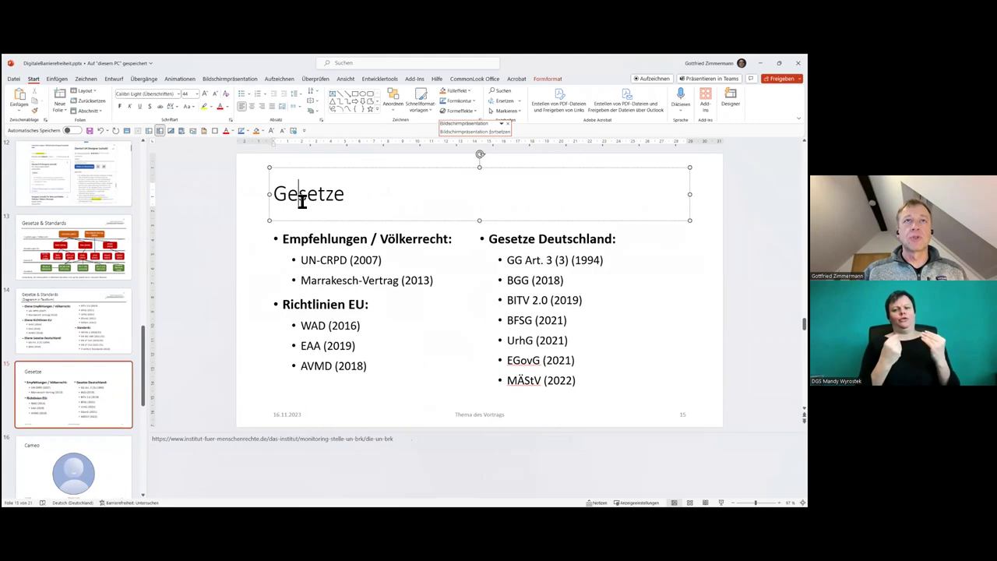
pyautogui.click(327, 264)
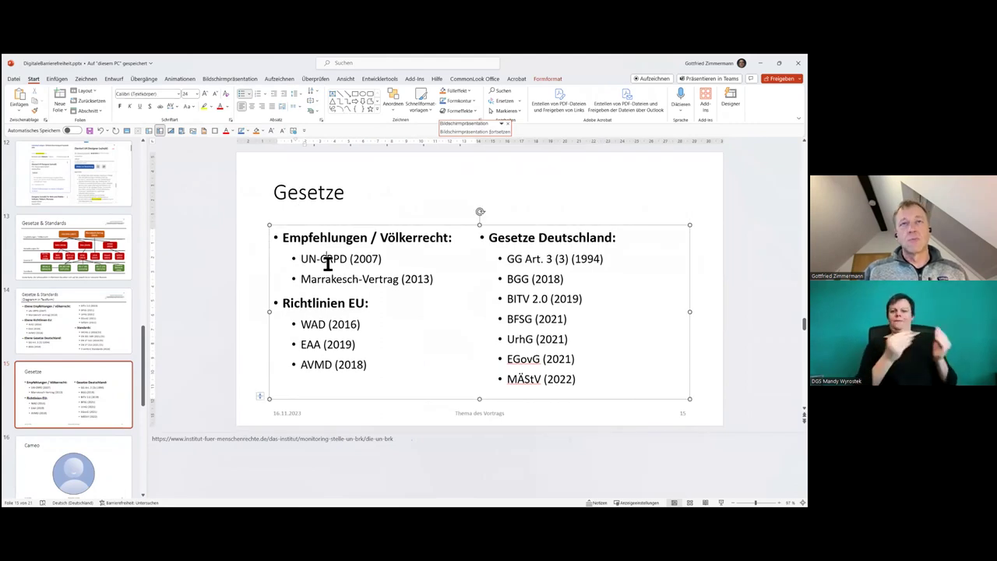
pyautogui.click(307, 413)
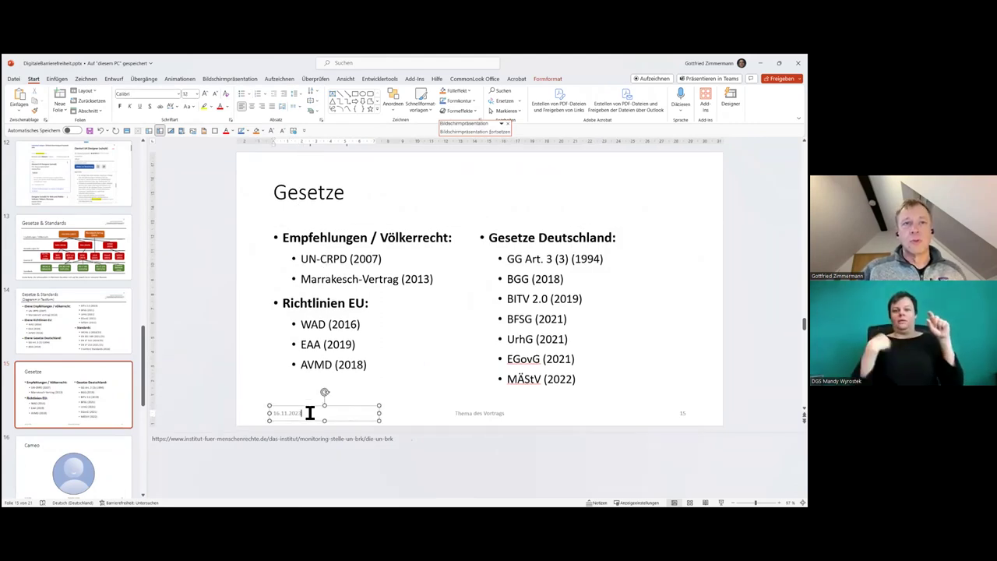
pyautogui.click(360, 343)
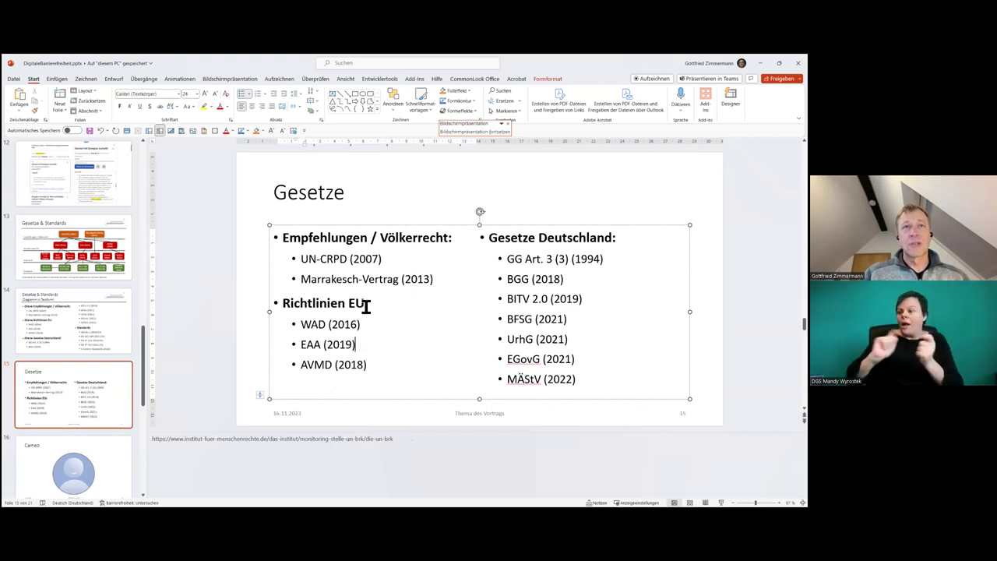
pyautogui.click(12, 79)
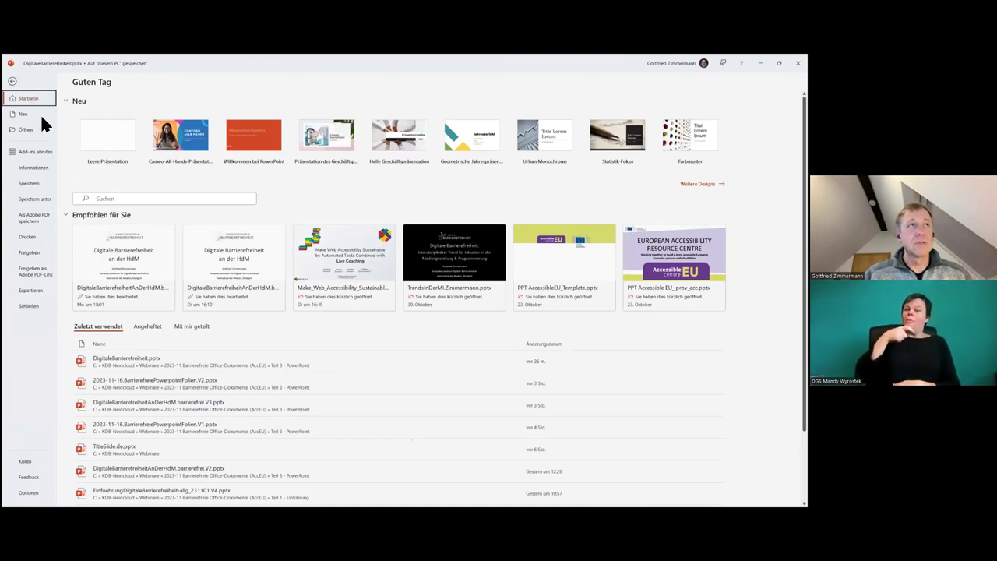
pyautogui.click(44, 166)
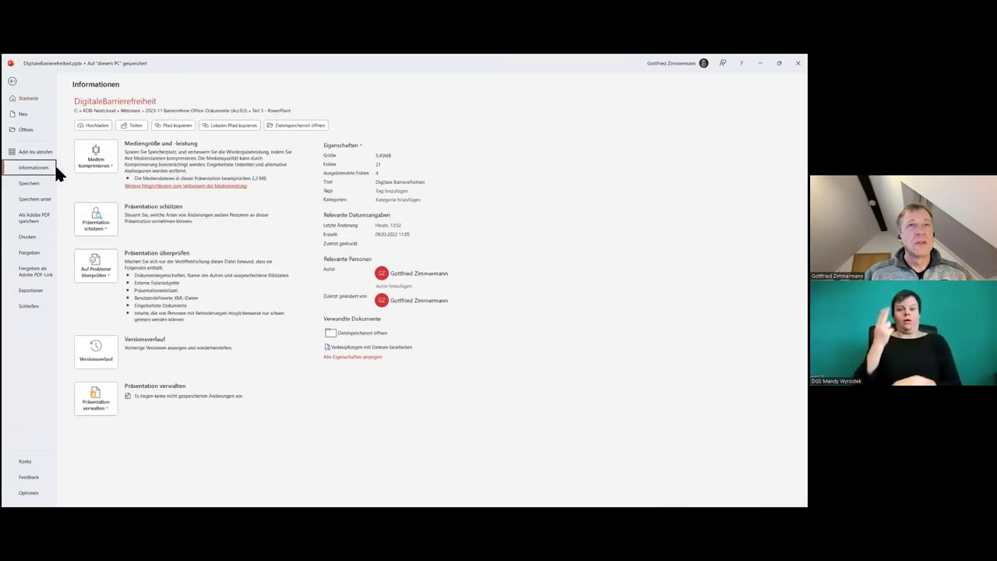
pyautogui.click(398, 183)
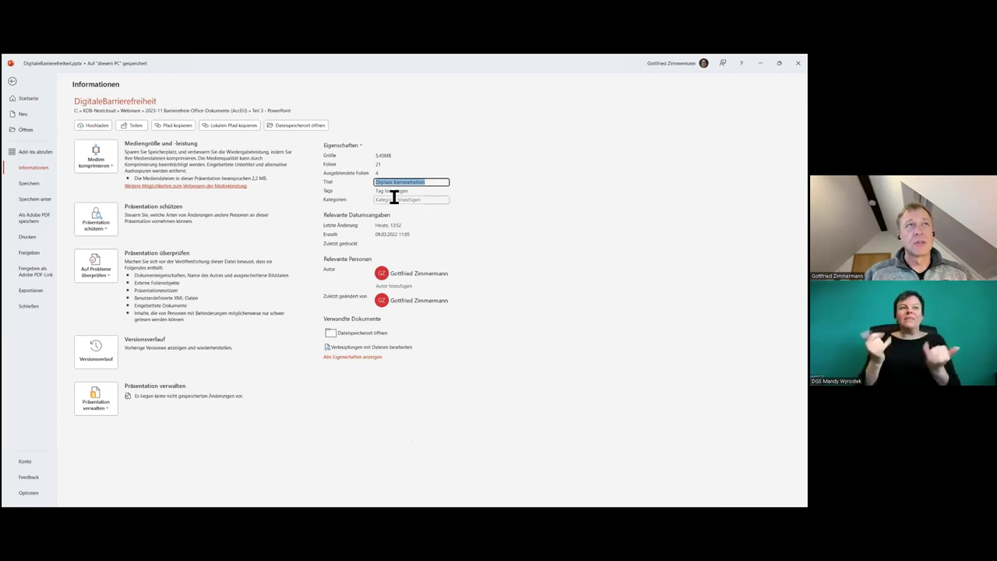
pyautogui.click(12, 82)
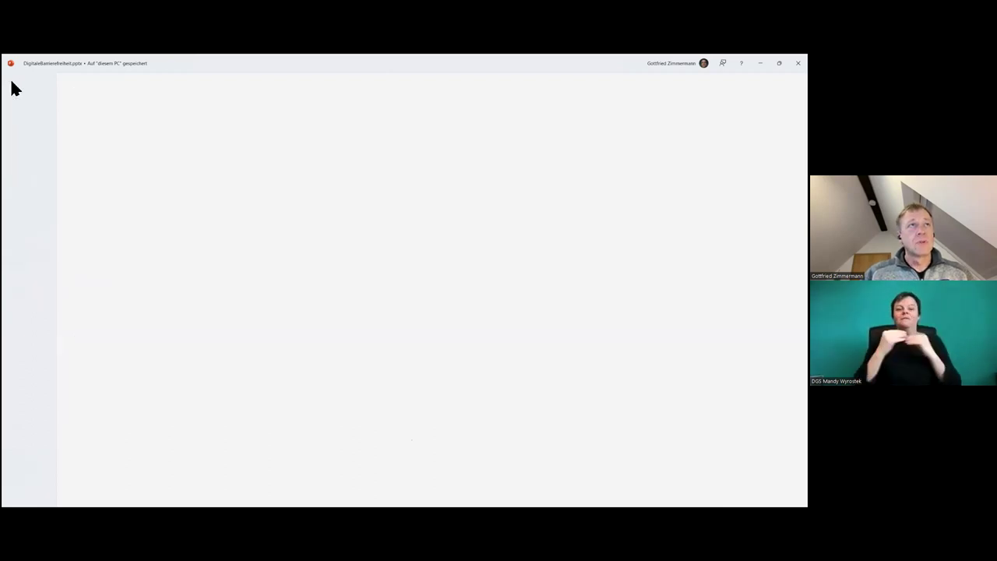
pyautogui.click(178, 188)
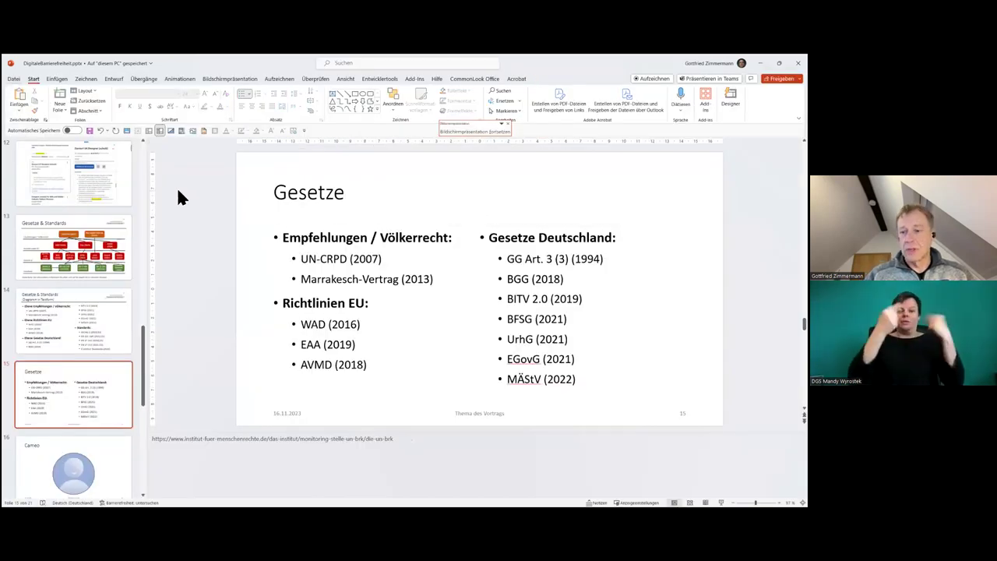
pyautogui.press('Home')
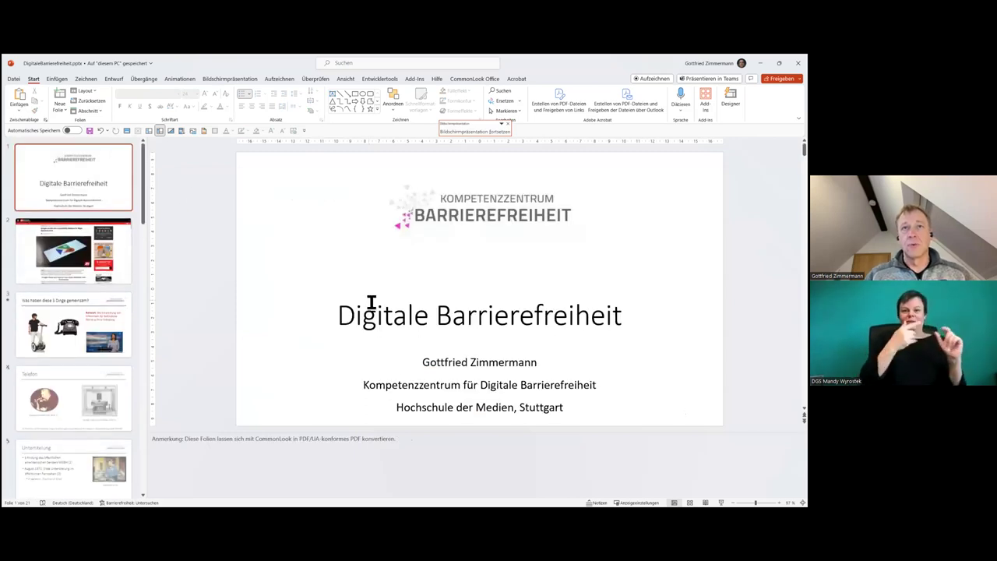
pyautogui.click(365, 321)
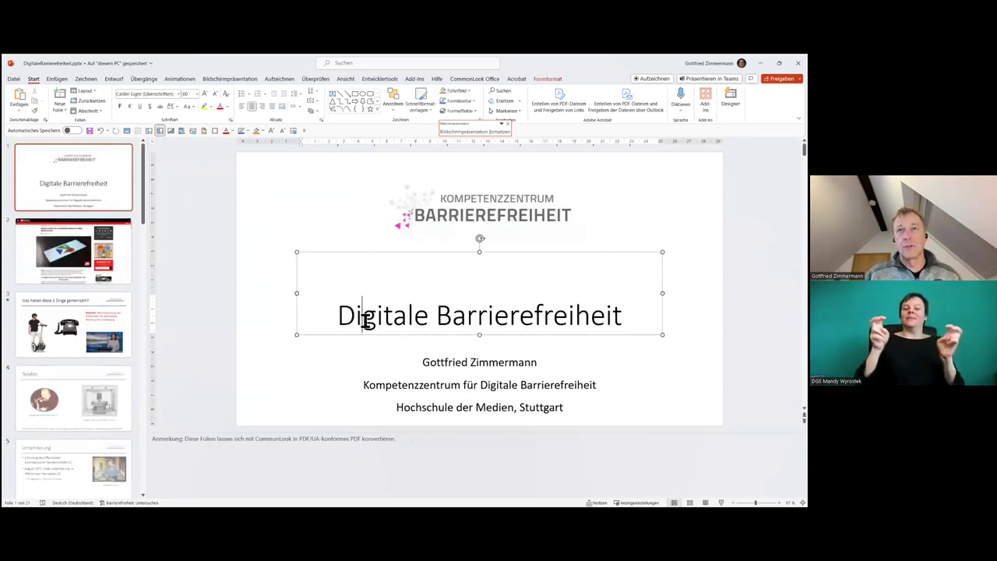
pyautogui.scroll(-3, 94, 356)
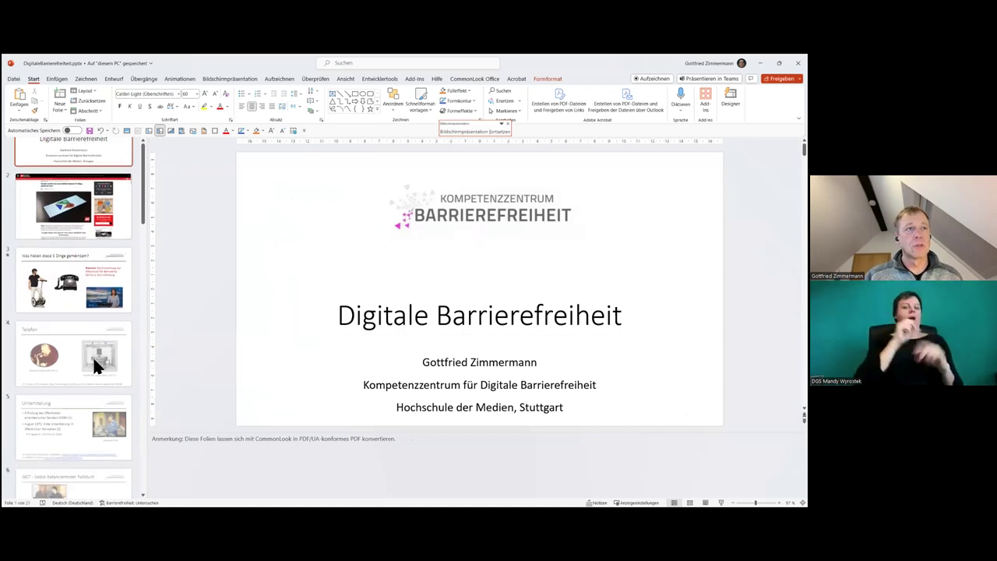
pyautogui.scroll(-5, 96, 368)
pyautogui.scroll(-5, 96, 368)
pyautogui.scroll(2, 96, 368)
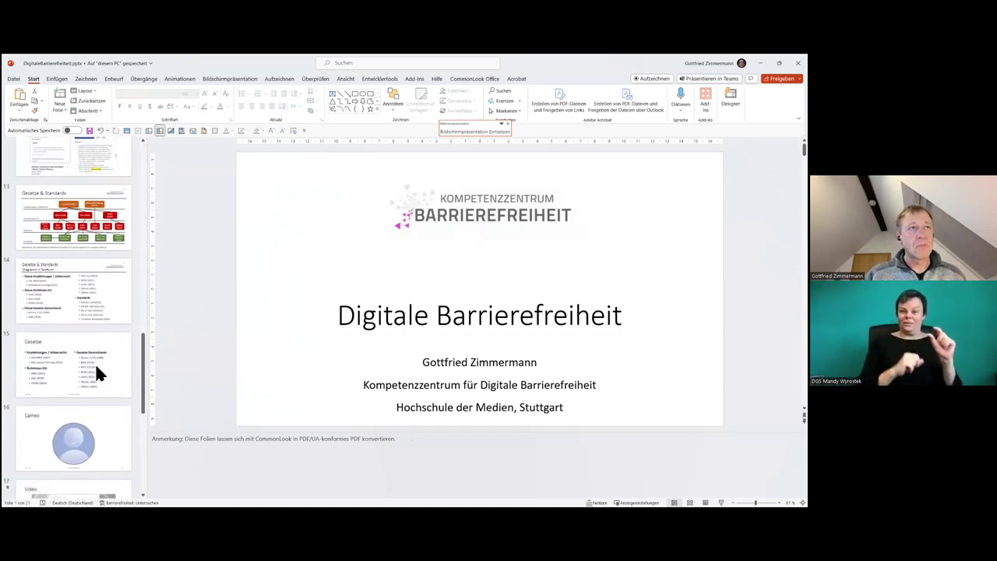
pyautogui.click(95, 363)
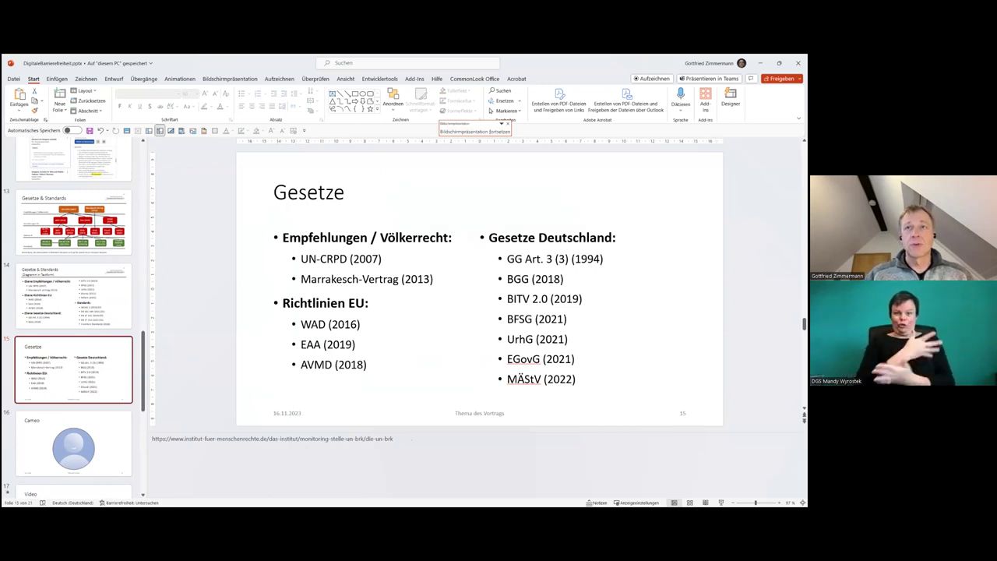
# Step: Add a new bullet 'Americans with Disabilities Act' after MÄStV (2022)
pyautogui.click(601, 386)
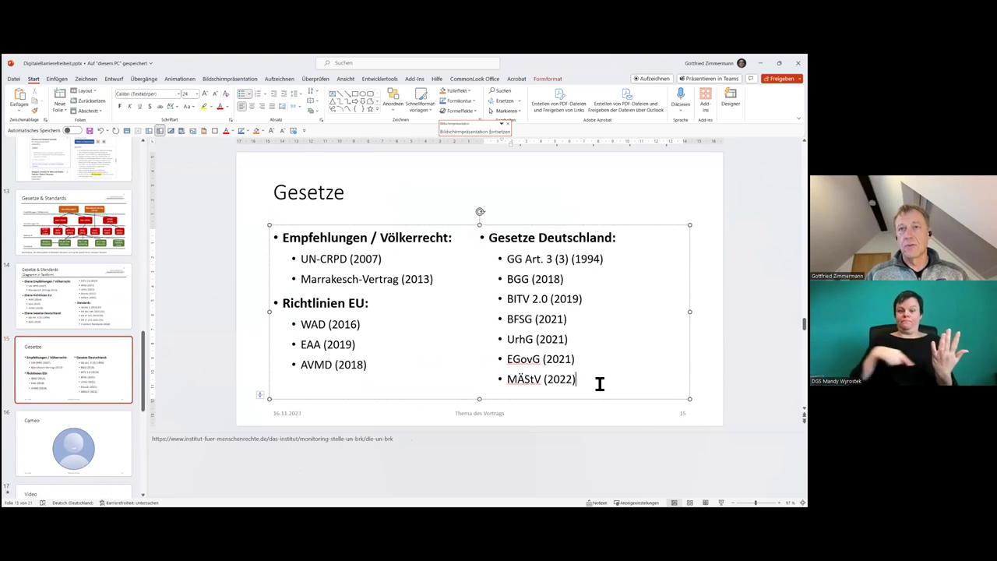
pyautogui.press('Return')
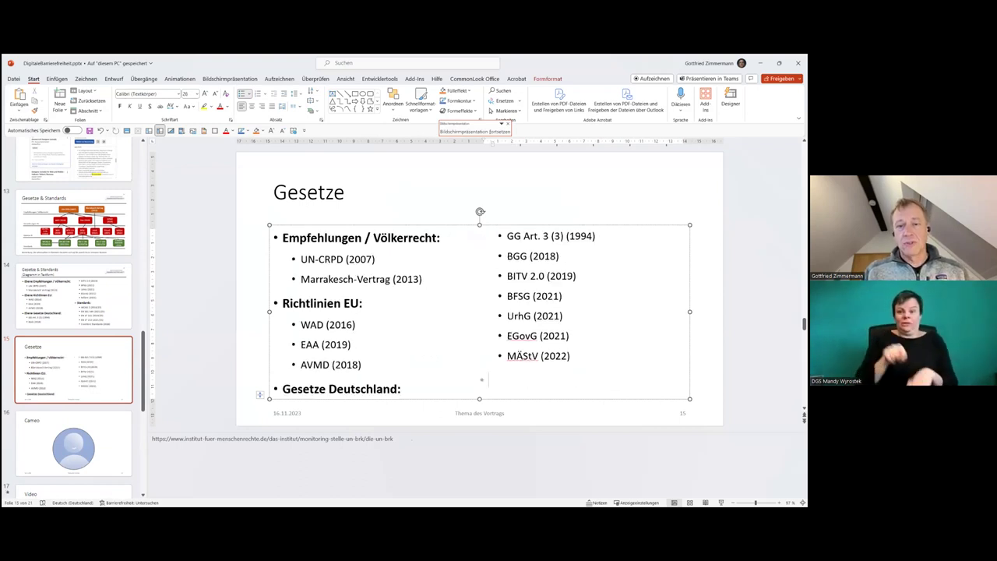
pyautogui.write('Americans with Disabilities Act')
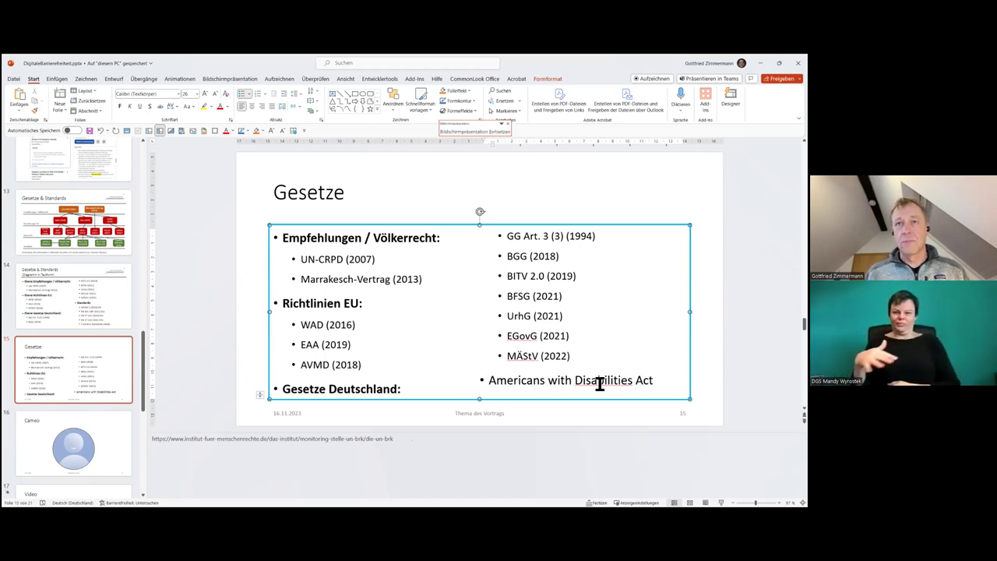
# Step: Step through the slide's items by keyboard and select the 'Americans with Disabilities Act' line
pyautogui.press('Escape')
pyautogui.press('Tab')
pyautogui.press('Tab')
pyautogui.press('Tab')
pyautogui.press('Tab')
pyautogui.press('Tab')
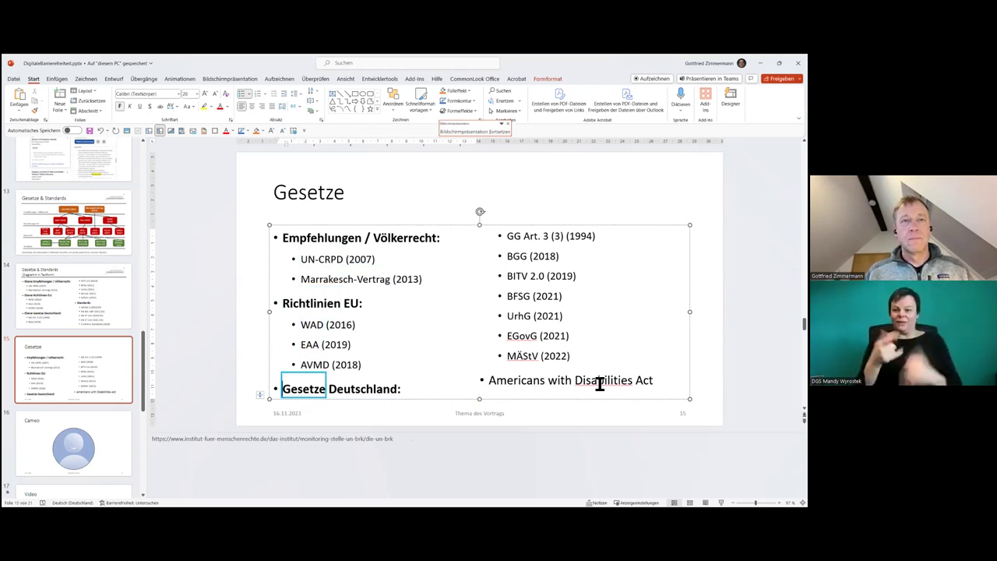
pyautogui.press('Tab')
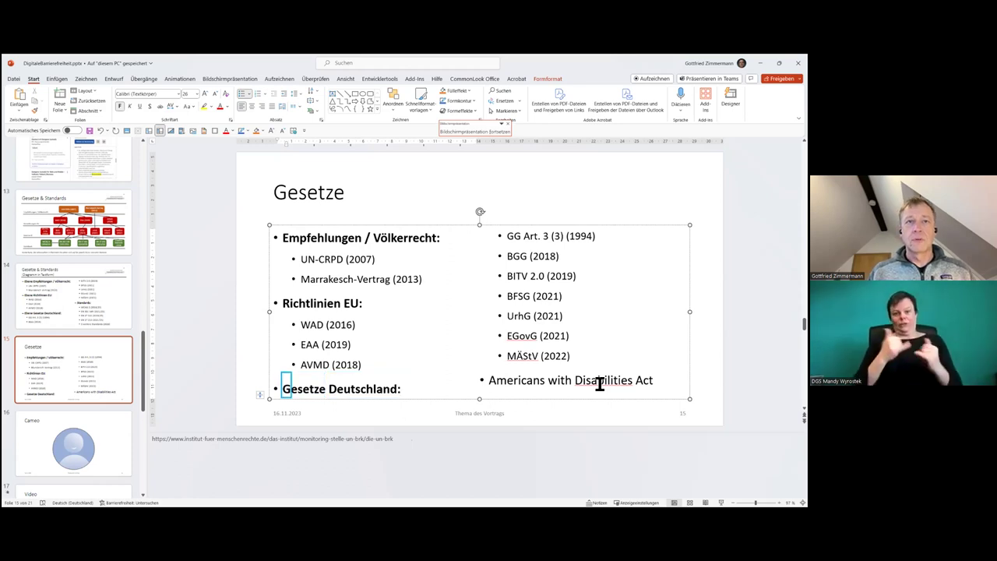
pyautogui.press('Down')
pyautogui.press('Down')
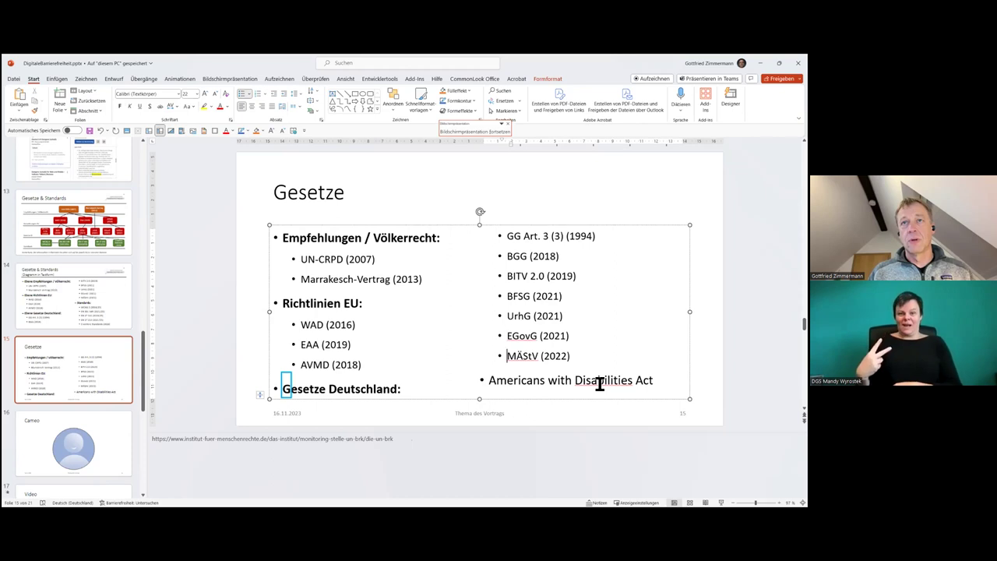
pyautogui.press('Tab')
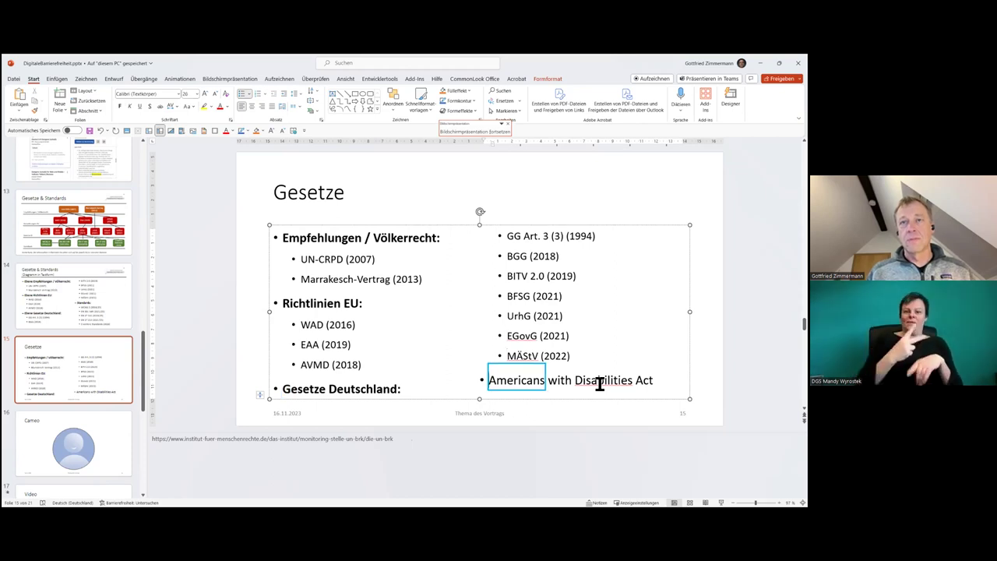
pyautogui.press('Tab')
pyautogui.press('Tab')
pyautogui.press('Tab')
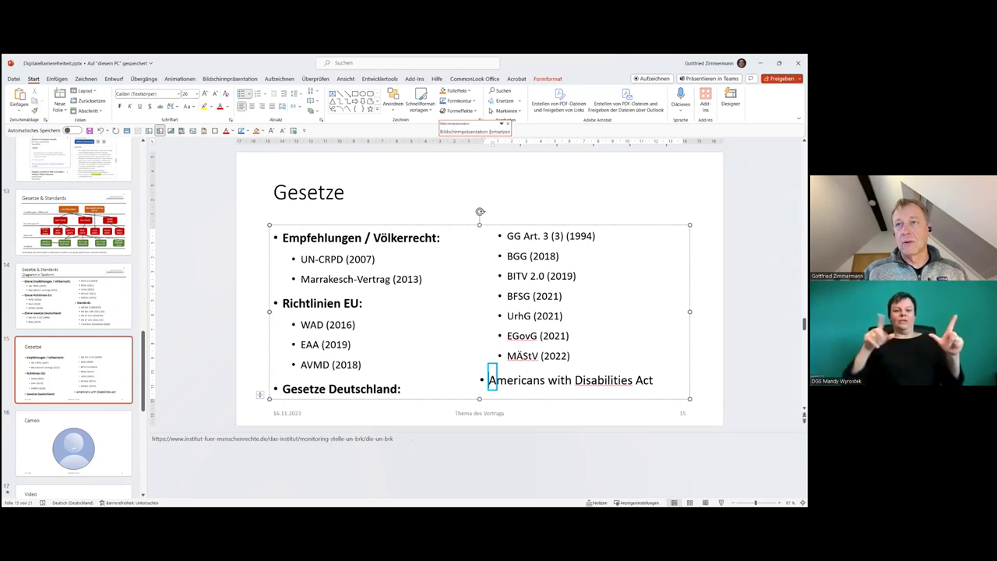
pyautogui.hotkey('shift', 'End')
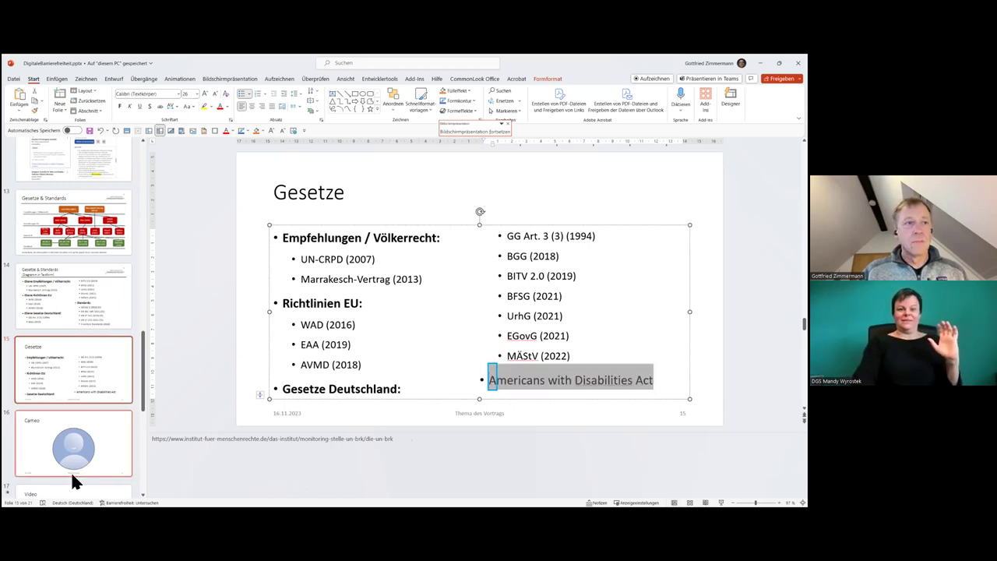
# Step: Set the 'Americans with Disabilities Act' line's proofing language to English (United States)
pyautogui.hotkey('alt', 'r')
pyautogui.press('u')
pyautogui.press('l')
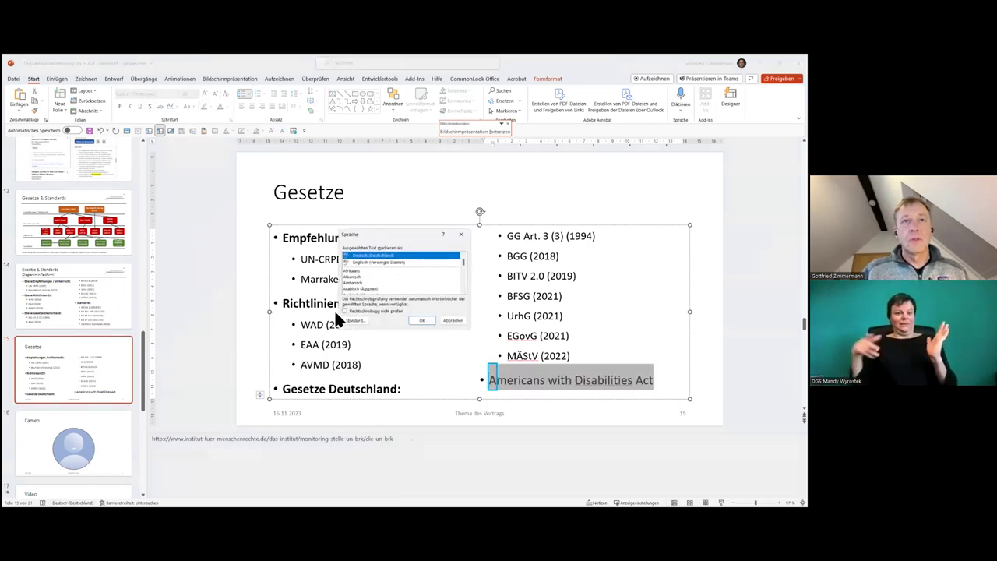
pyautogui.click(377, 263)
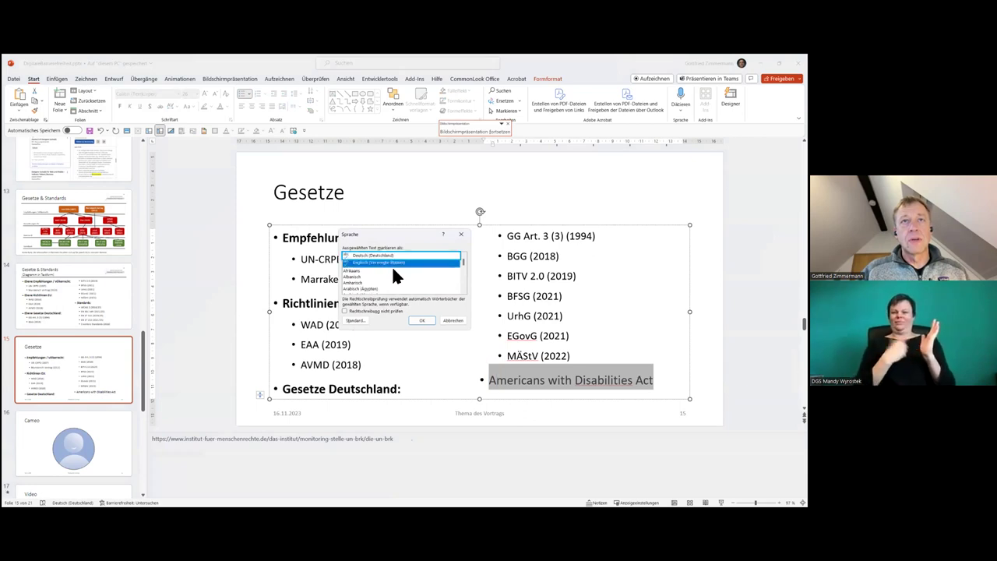
pyautogui.click(421, 320)
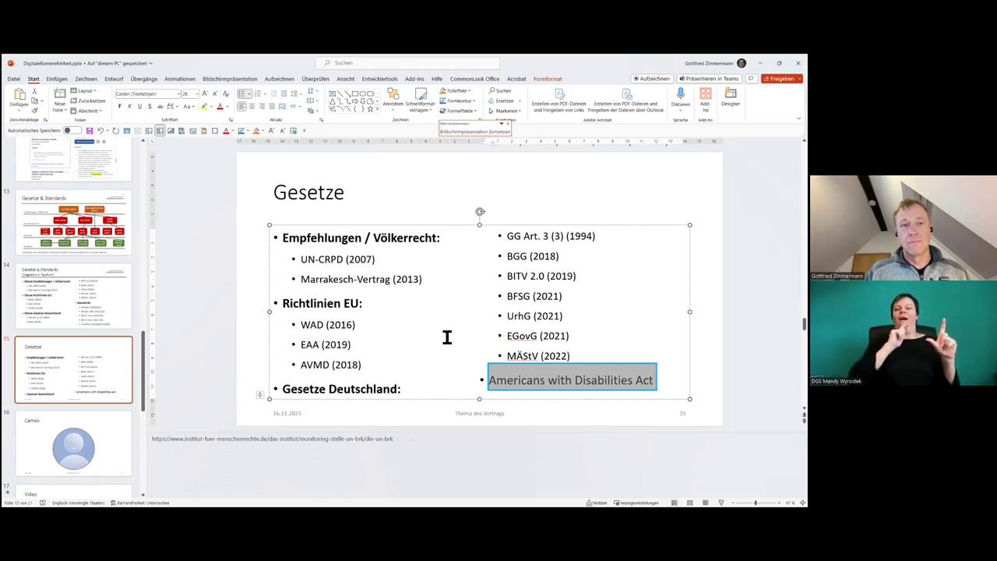
pyautogui.click(311, 412)
pyautogui.hotkey('ctrl', 'z')
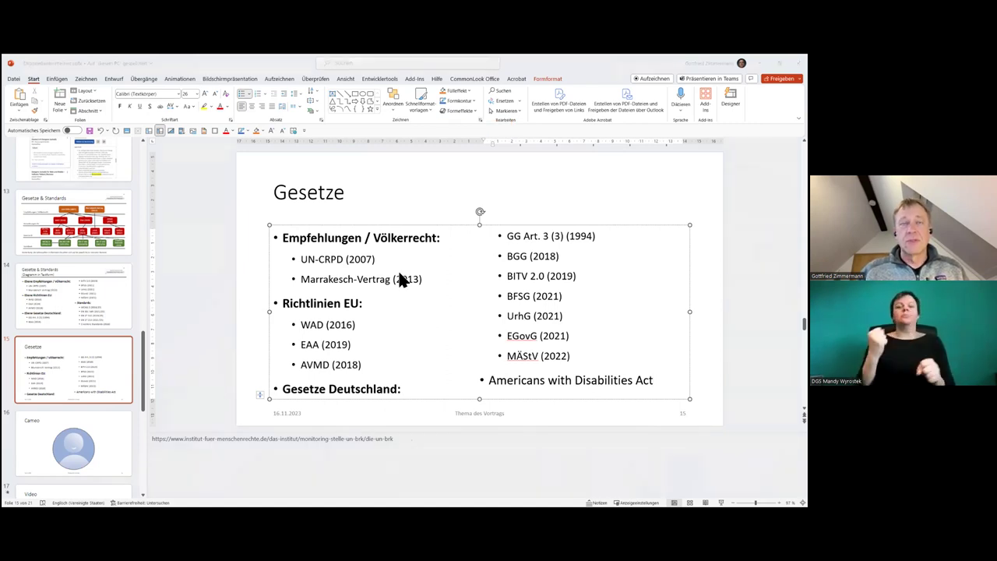
pyautogui.click(343, 279)
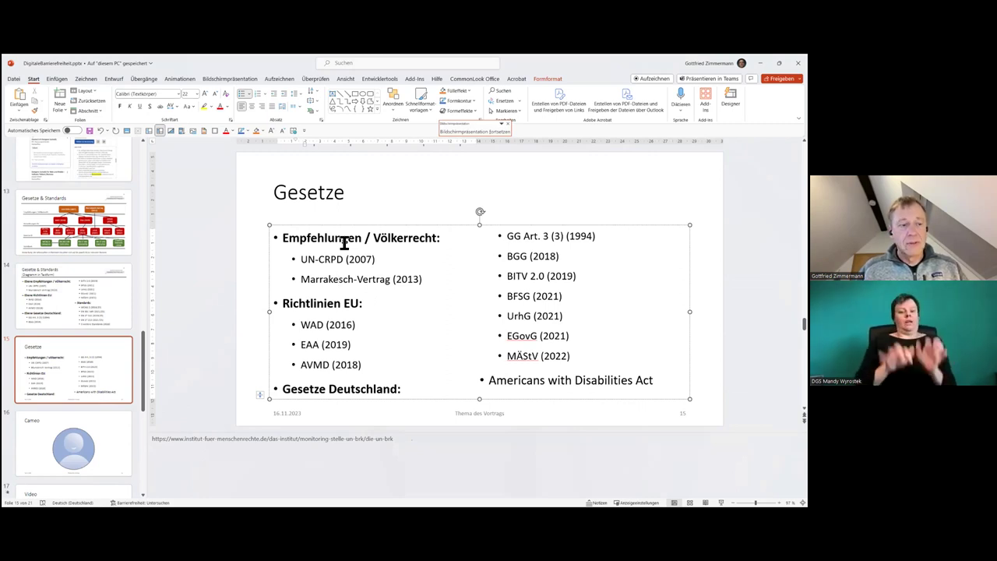
pyautogui.press('Escape')
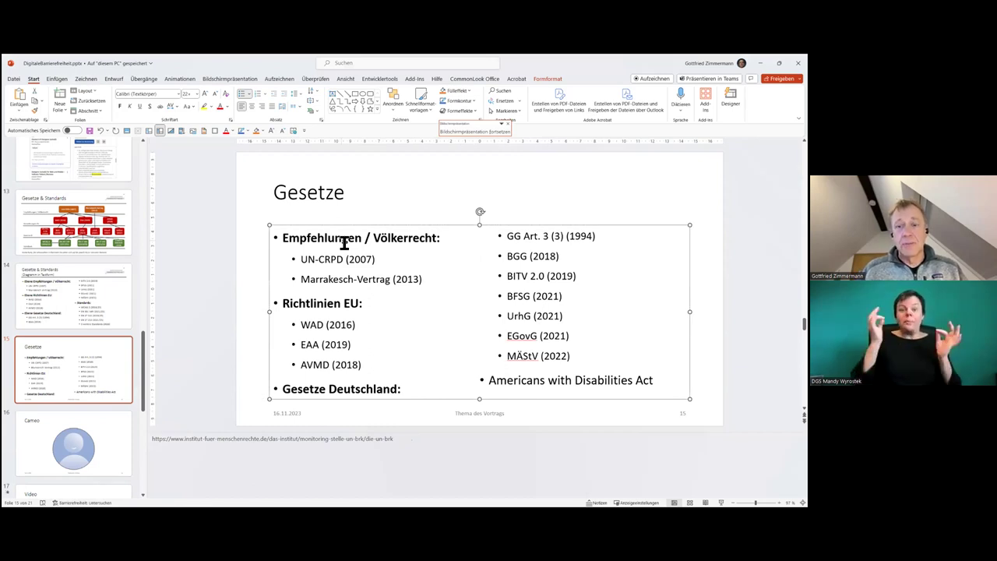
pyautogui.press('Tab')
pyautogui.press('Tab')
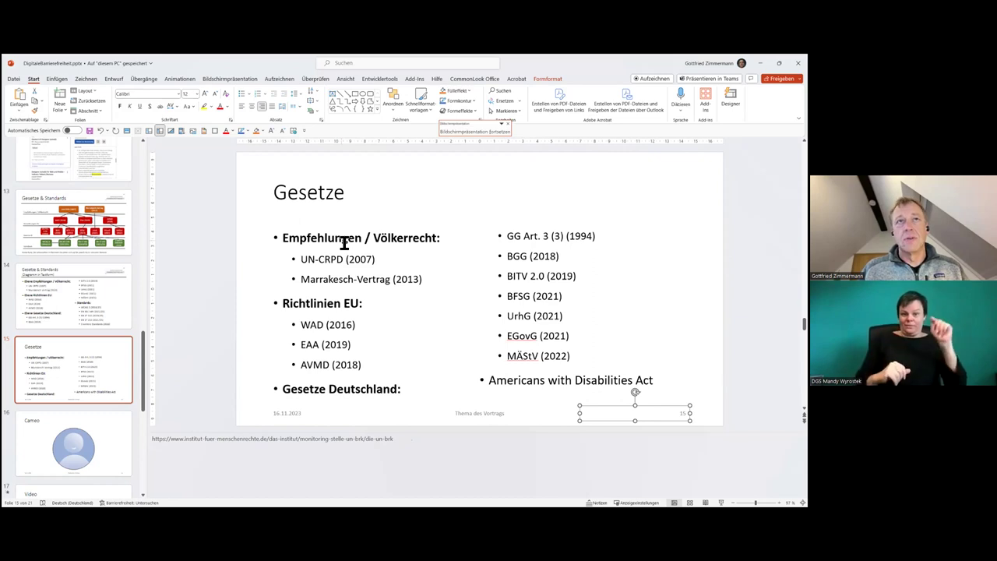
pyautogui.press('Tab')
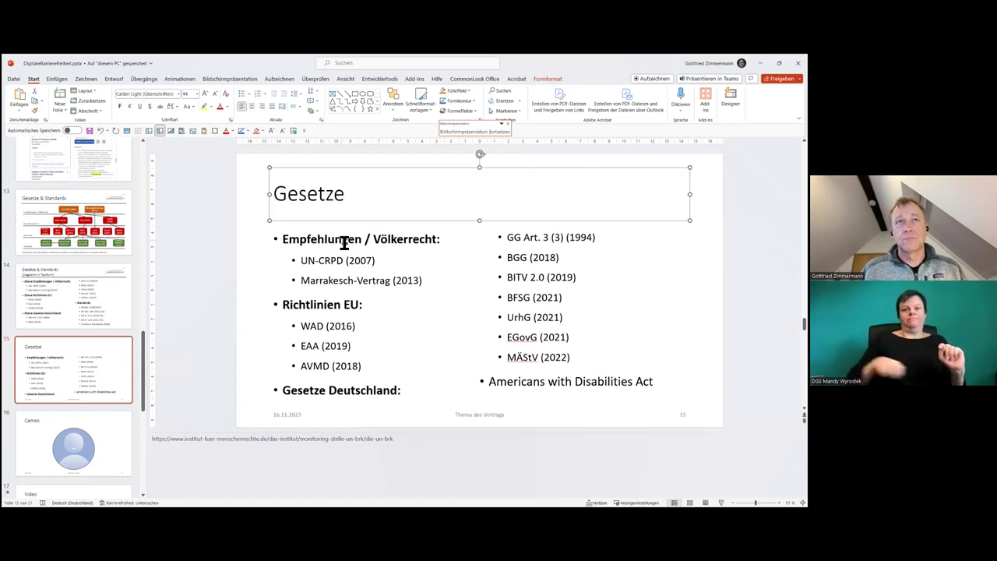
pyautogui.press('Tab')
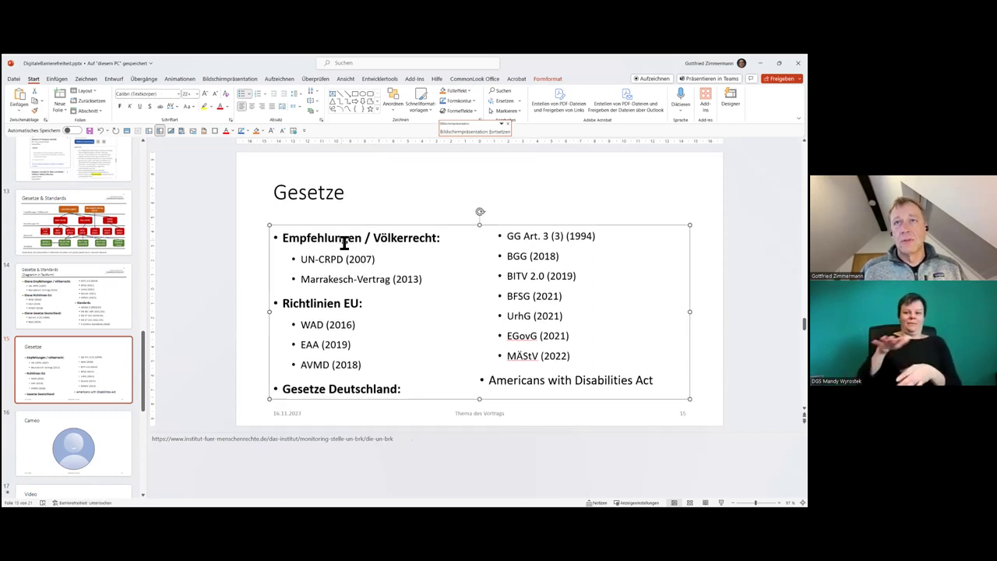
pyautogui.press('Tab')
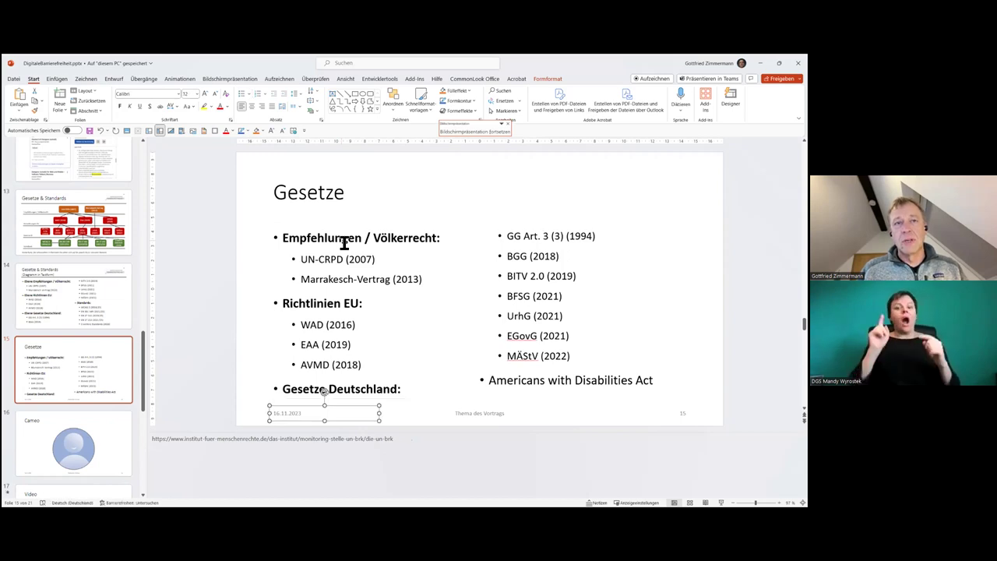
pyautogui.press('Tab')
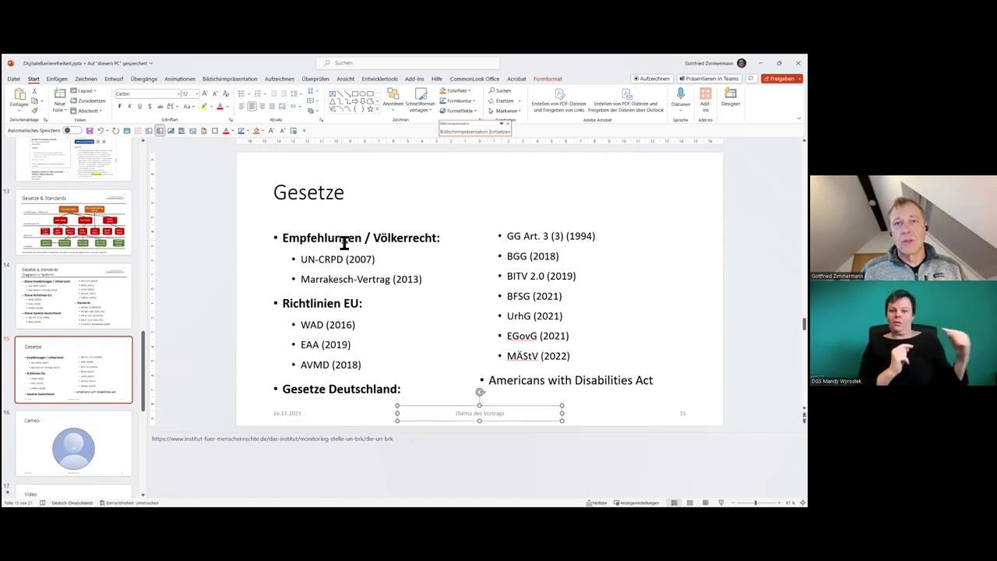
pyautogui.press('Tab')
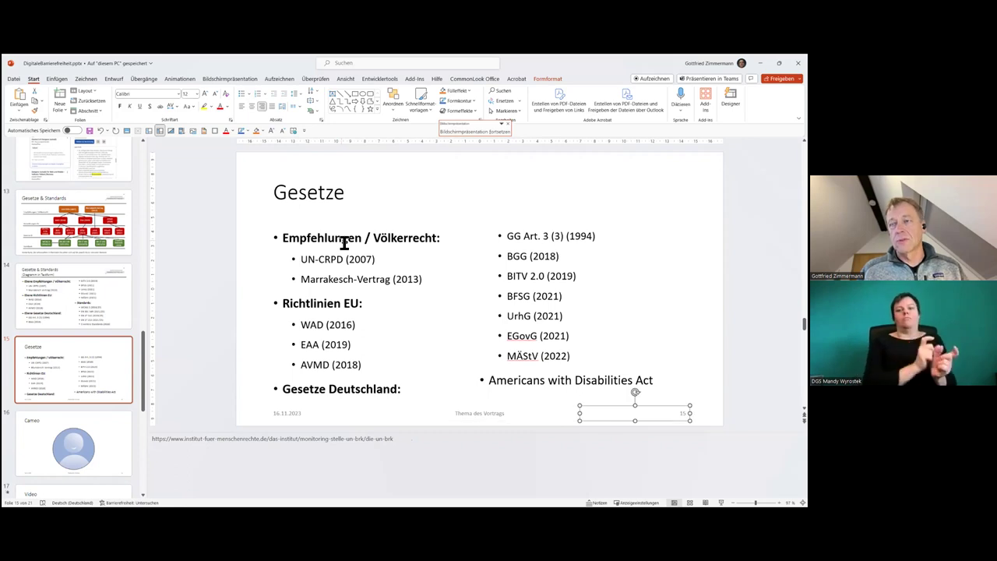
pyautogui.press('Tab')
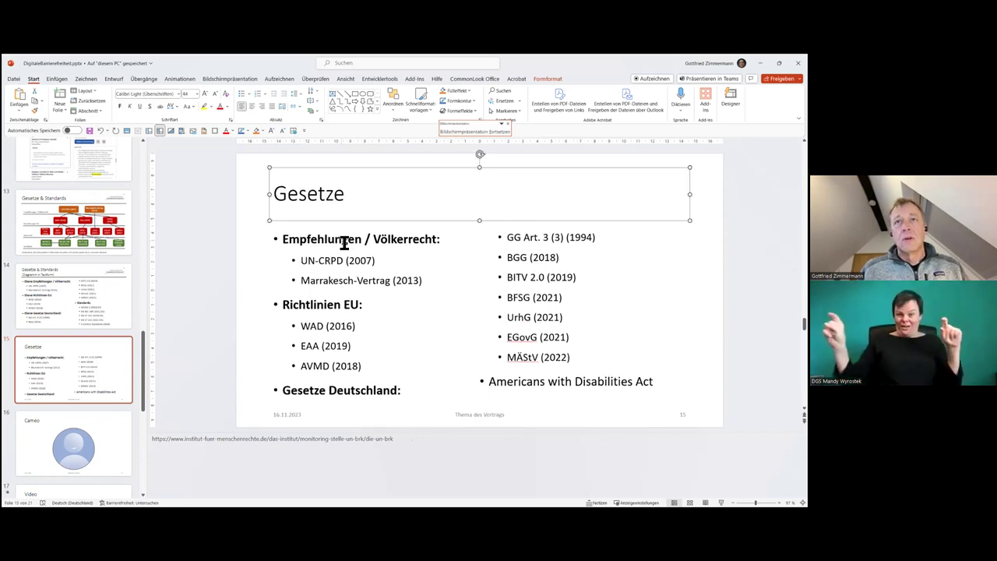
pyautogui.press('Tab')
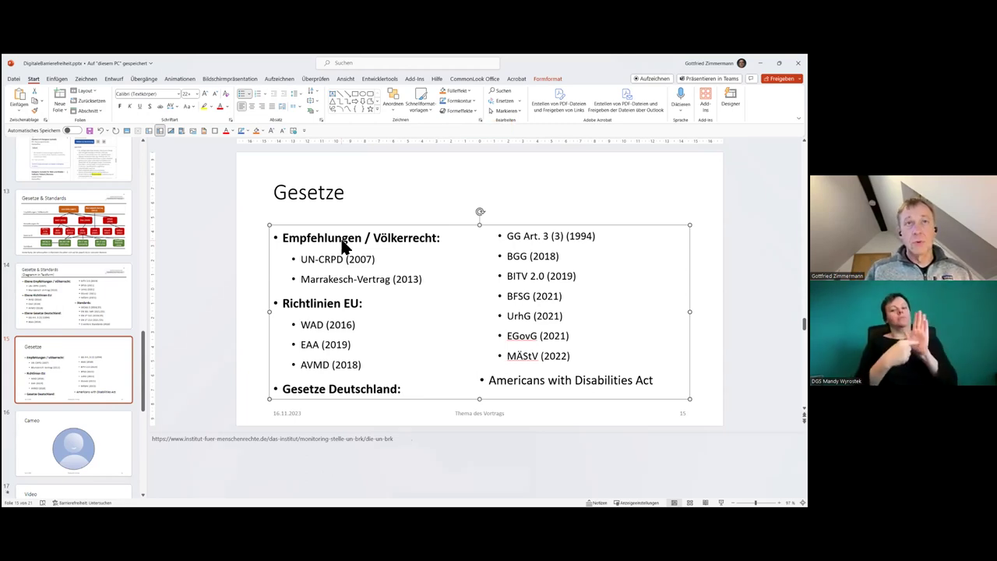
# Step: Start the slide show from the current Gesetze slide with Shift+F5
pyautogui.hotkey('shift', 'F5')
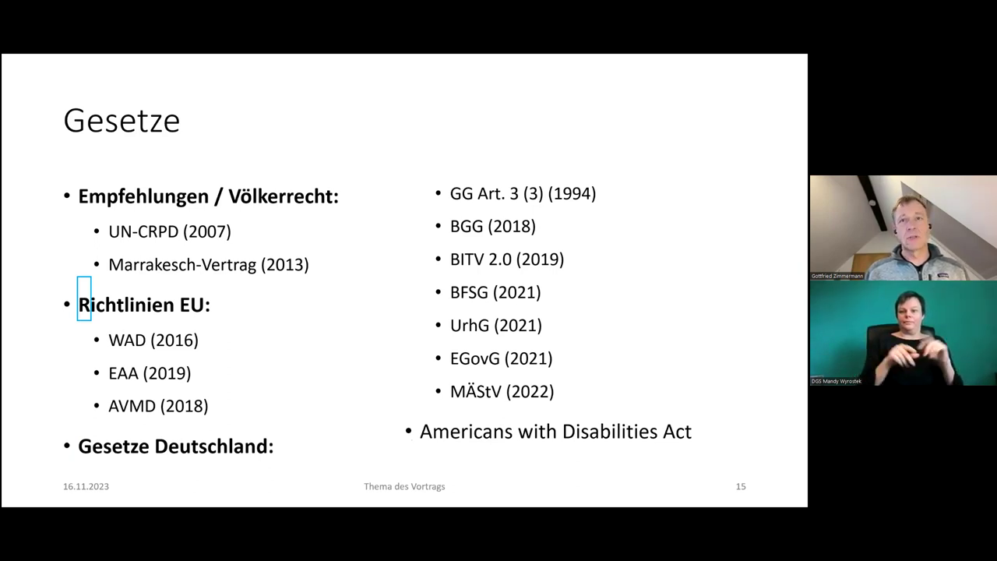
# Step: Read through the slide lines with the arrow keys, then end the slide show
pyautogui.press('Up')
pyautogui.press('Up')
pyautogui.press('Up')
pyautogui.press('Up')
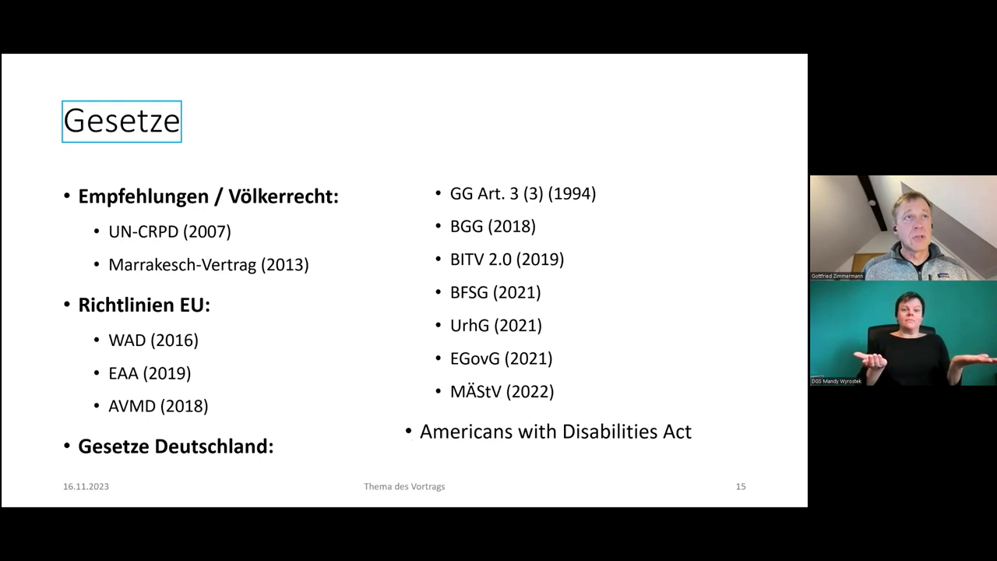
pyautogui.press('Down')
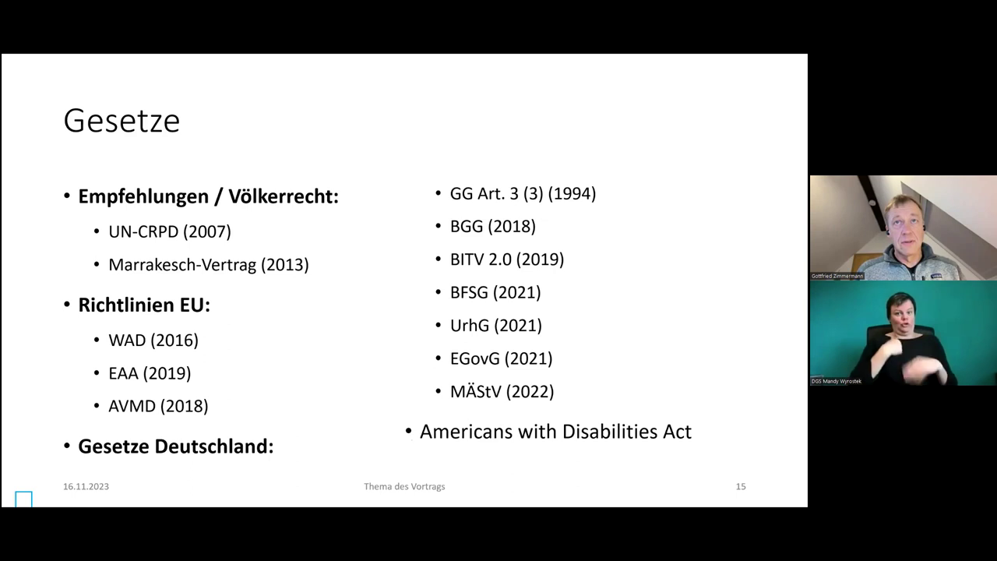
pyautogui.press('Escape')
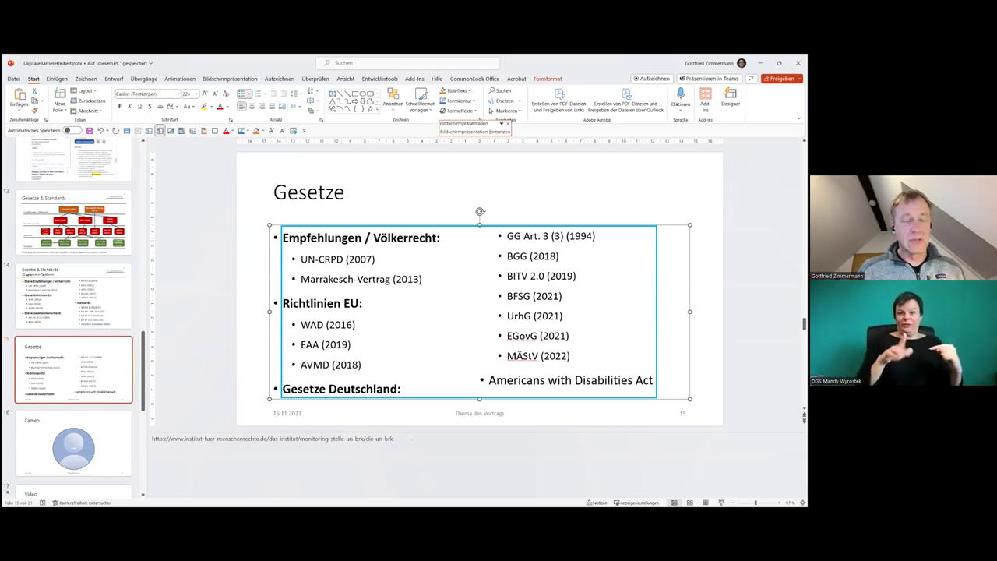
pyautogui.doubleClick(287, 413)
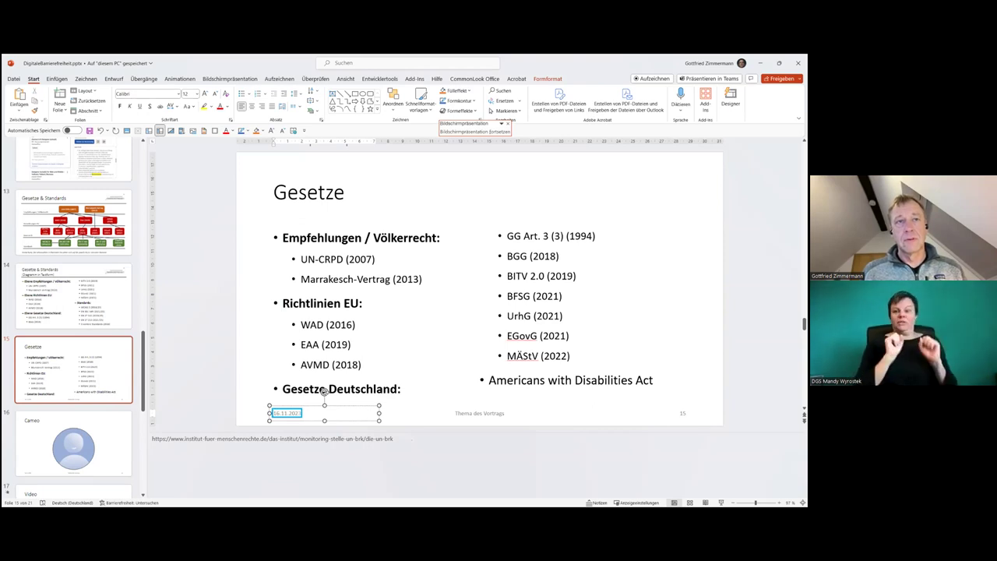
pyautogui.press('Left')
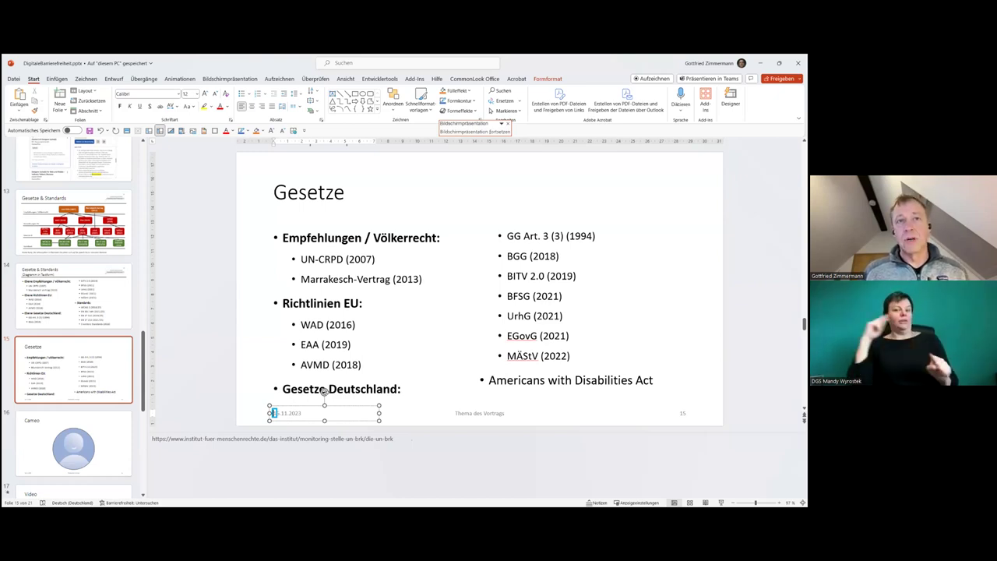
pyautogui.press('Tab')
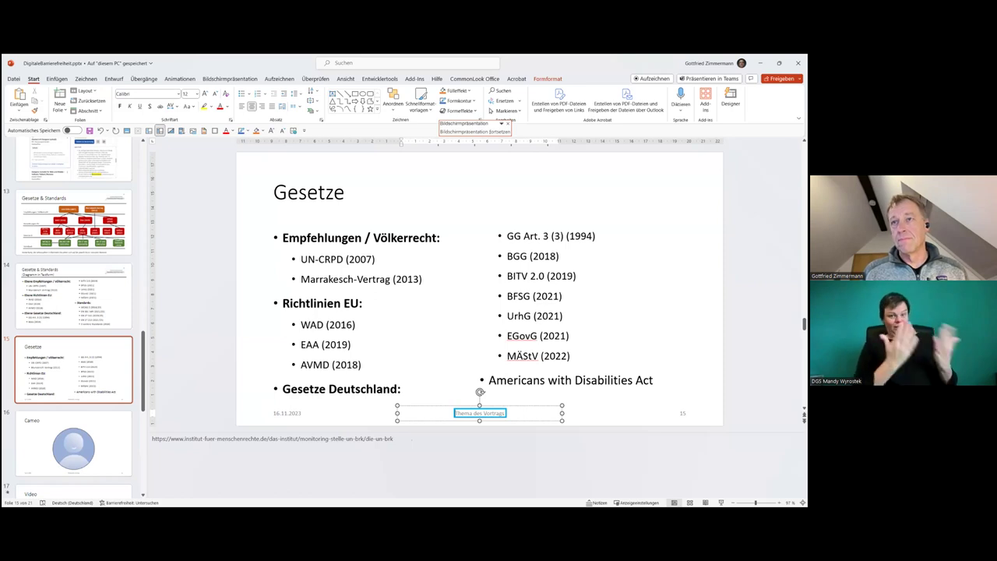
pyautogui.press('Tab')
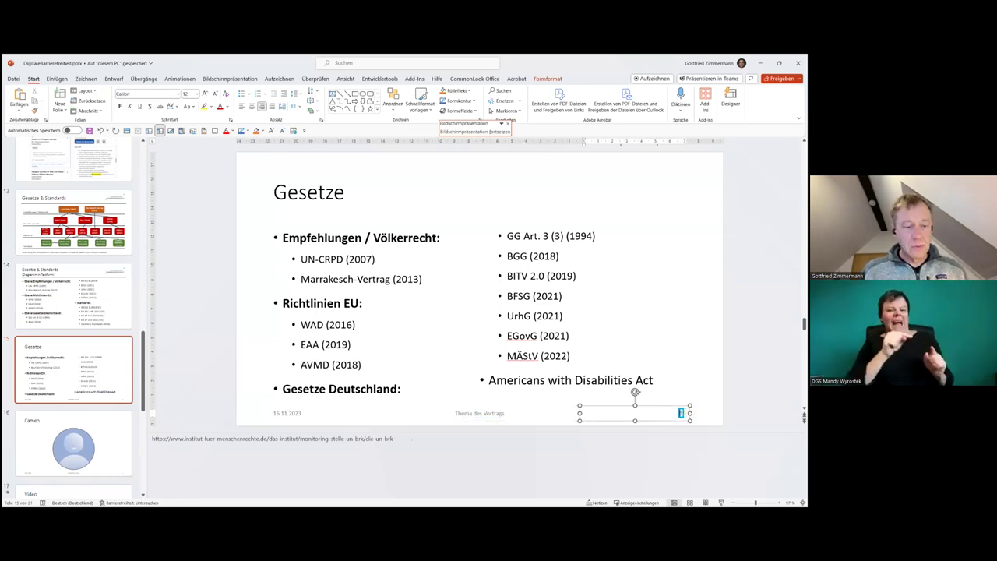
pyautogui.press('Left')
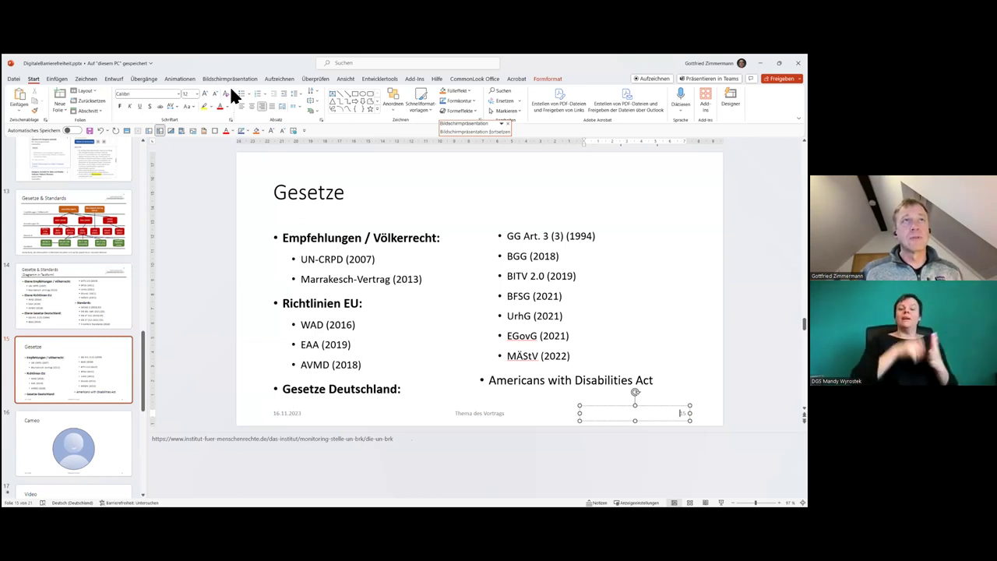
# Step: Open the Lesereihenfolge pane from Überprüfen > Barrierefreiheit überprüfen
pyautogui.click(314, 78)
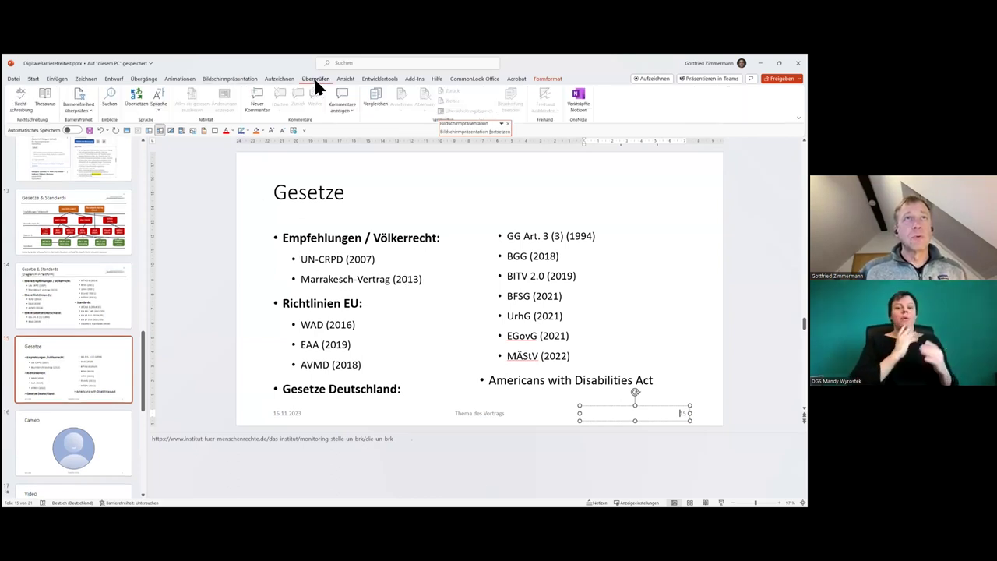
pyautogui.click(91, 108)
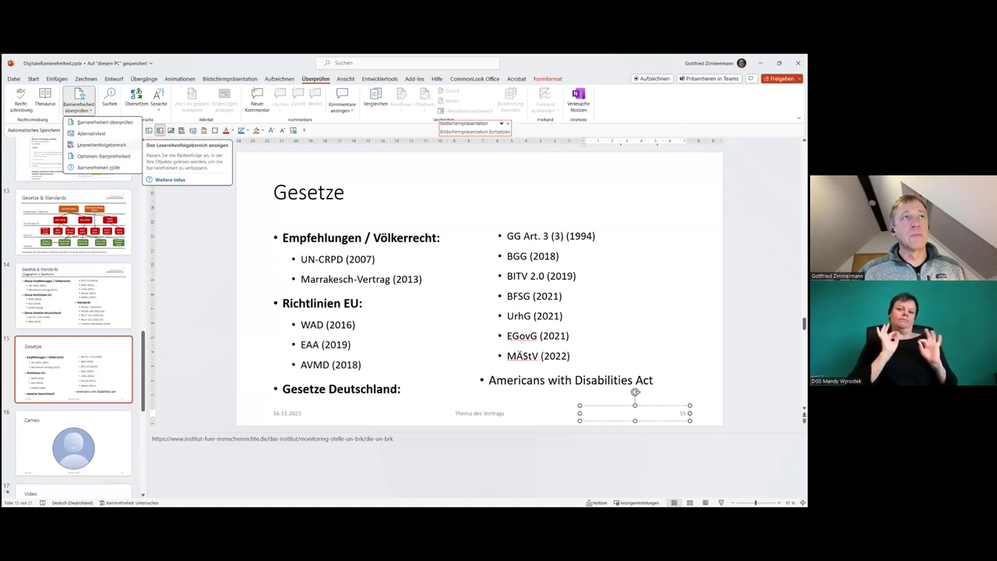
pyautogui.click(101, 145)
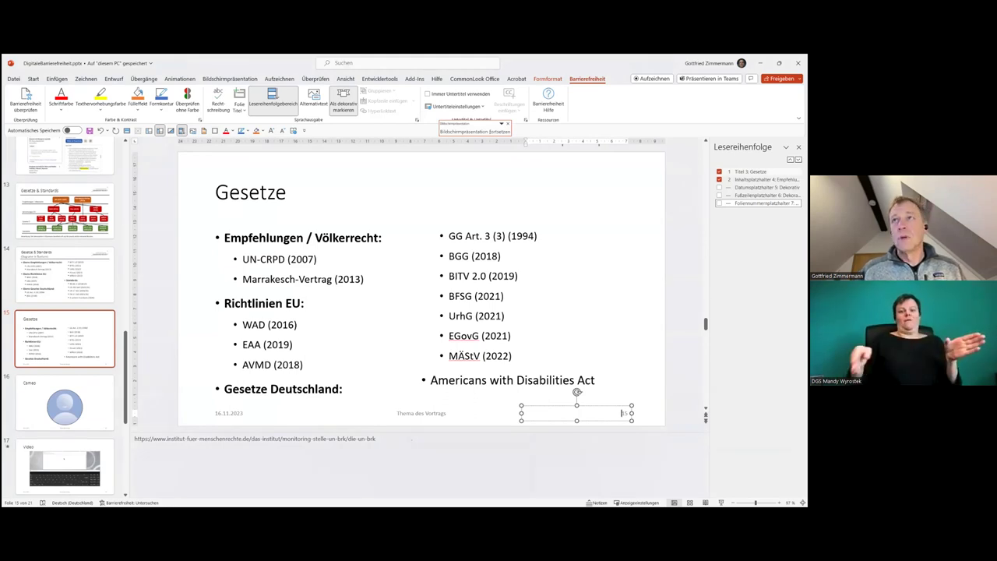
pyautogui.press('Tab')
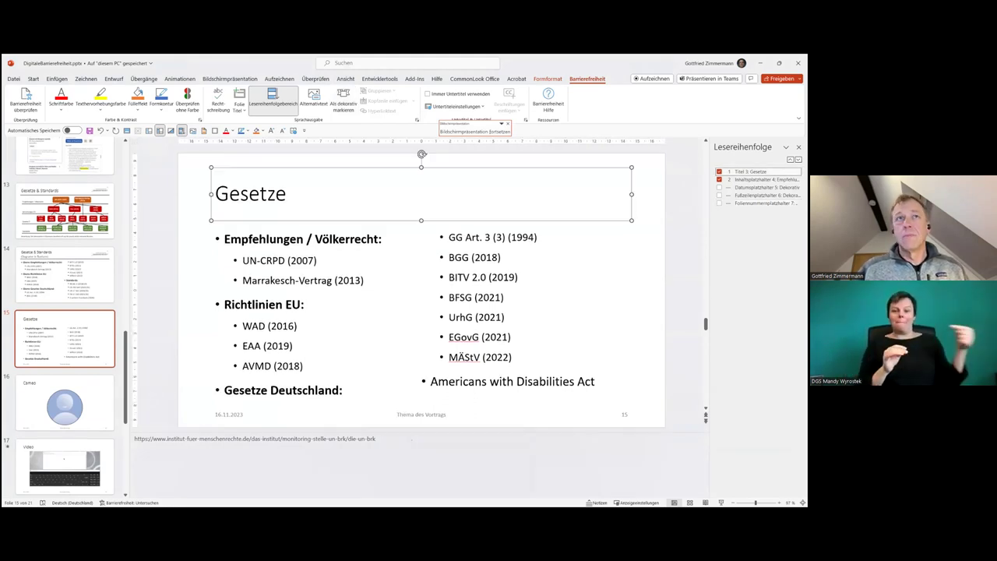
pyautogui.press('Tab')
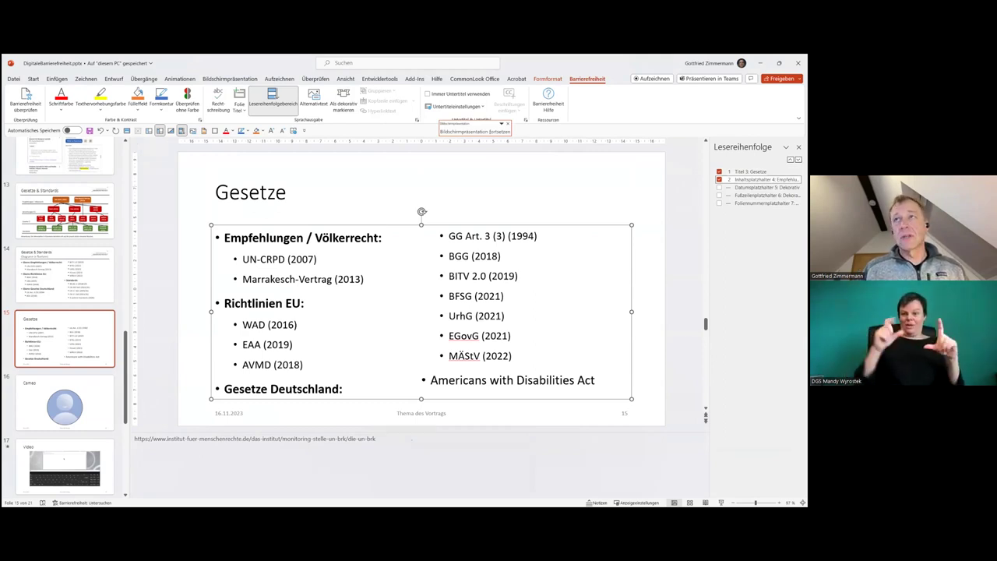
pyautogui.press('Tab')
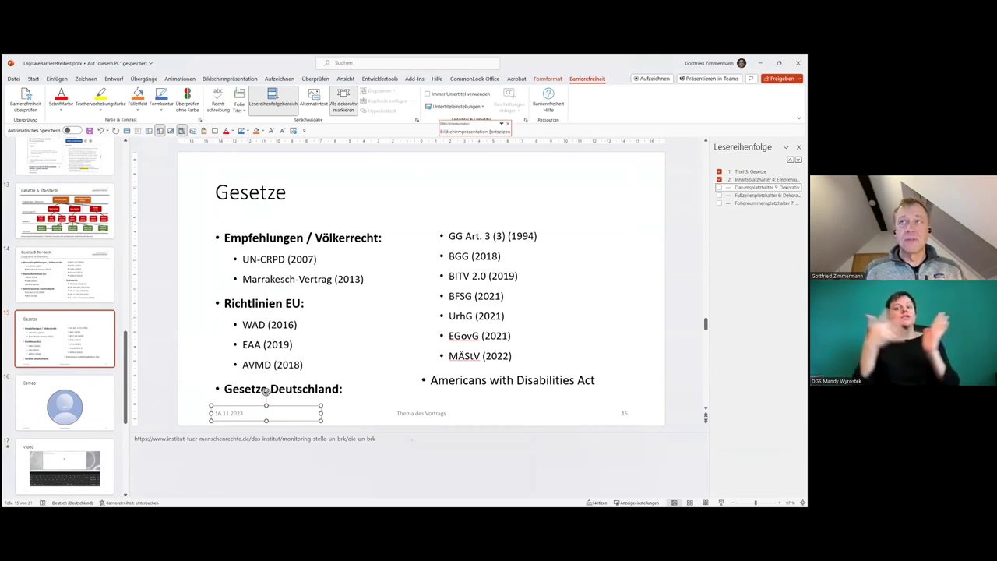
pyautogui.press('Tab')
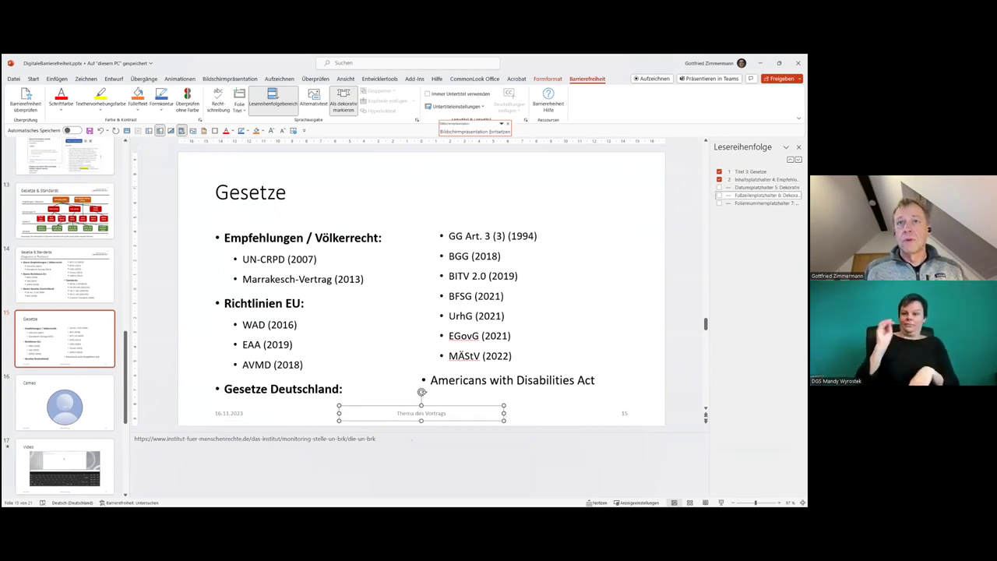
pyautogui.press('Tab')
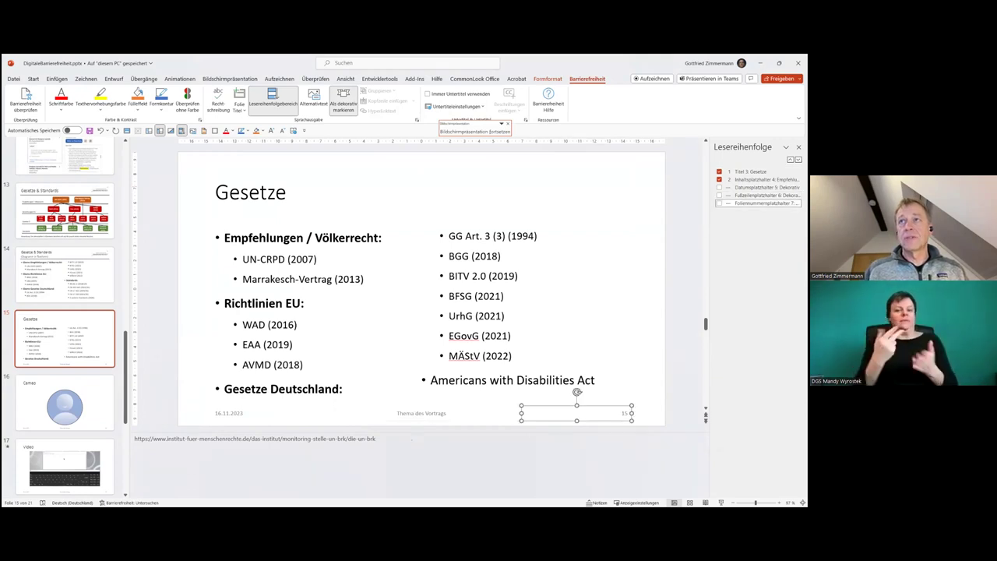
pyautogui.press('Up')
pyautogui.press('Up')
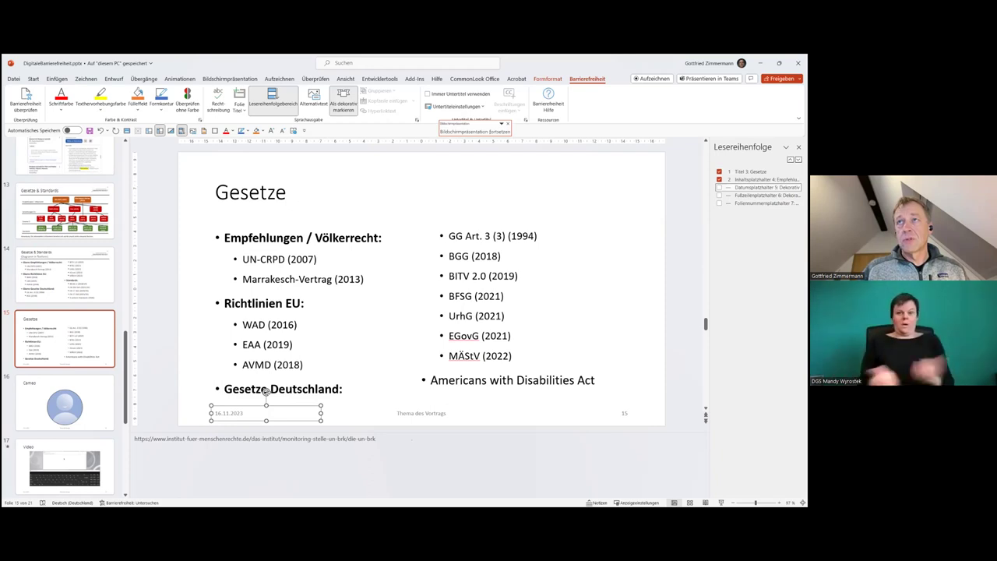
pyautogui.press('space')
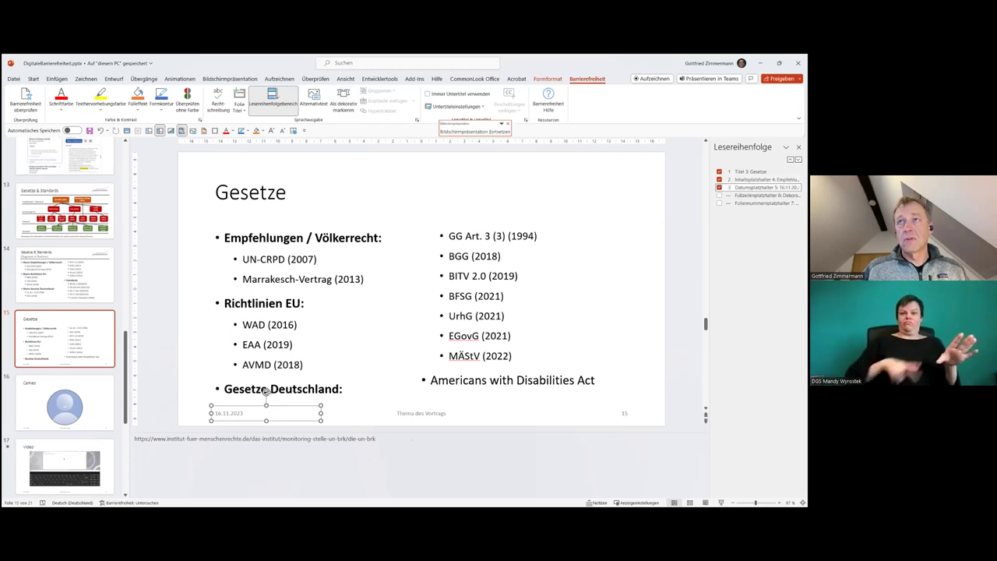
pyautogui.press('space')
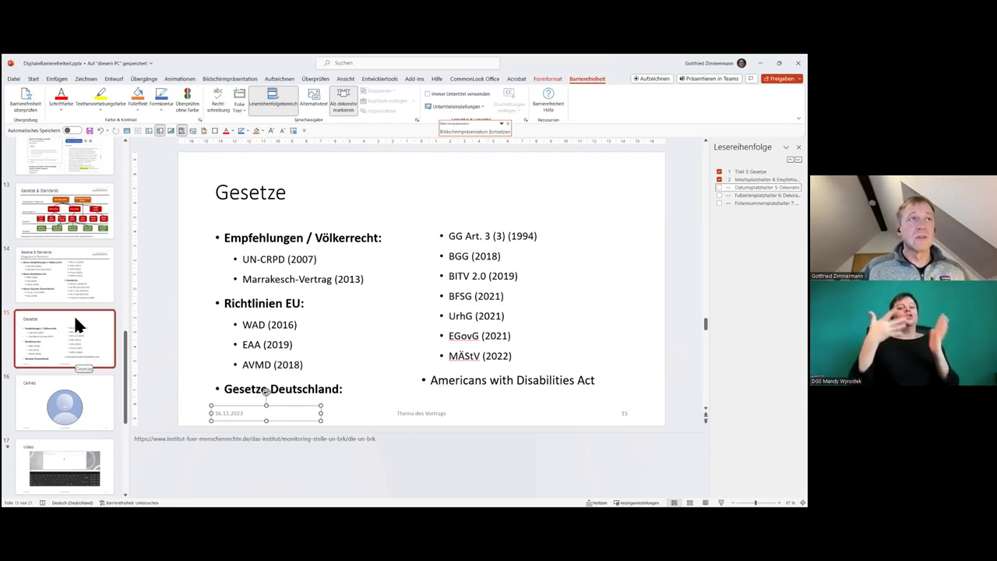
# Step: Go to slide 9, select its pie chart, and show the chart's full alt text
pyautogui.scroll(3, 74, 314)
pyautogui.scroll(1, 76, 314)
pyautogui.scroll(1, 77, 313)
pyautogui.click(90, 246)
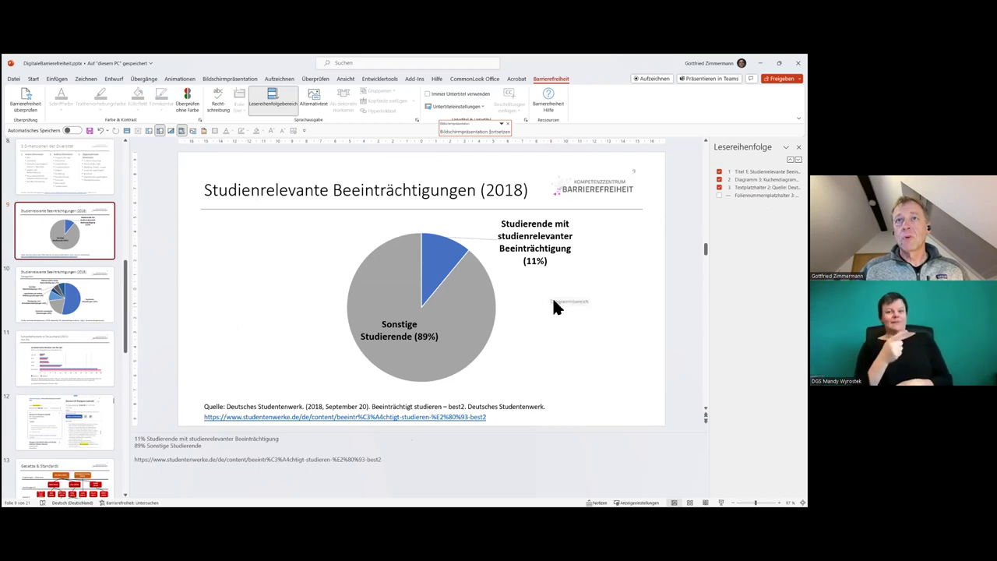
pyautogui.click(512, 298)
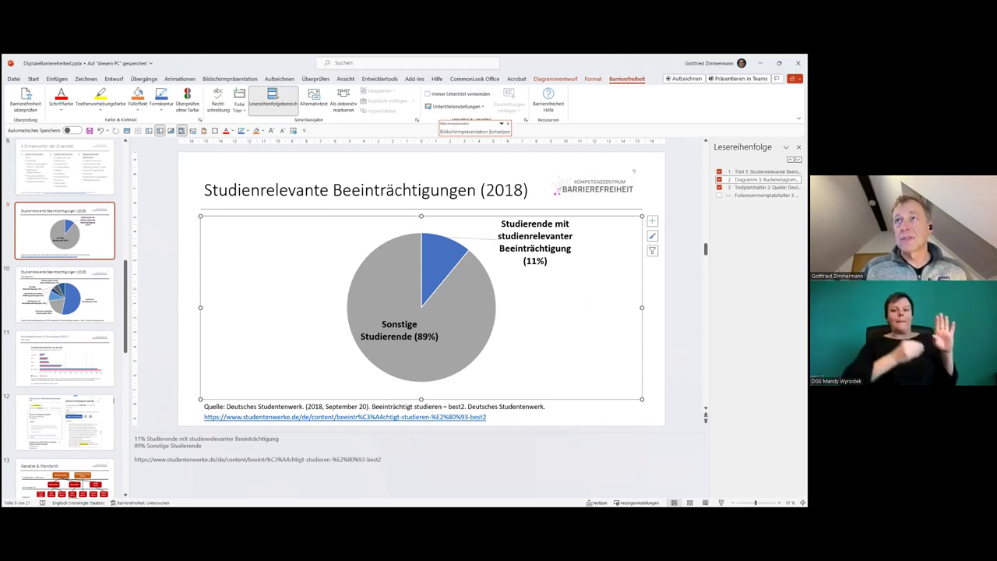
pyautogui.press('F2')
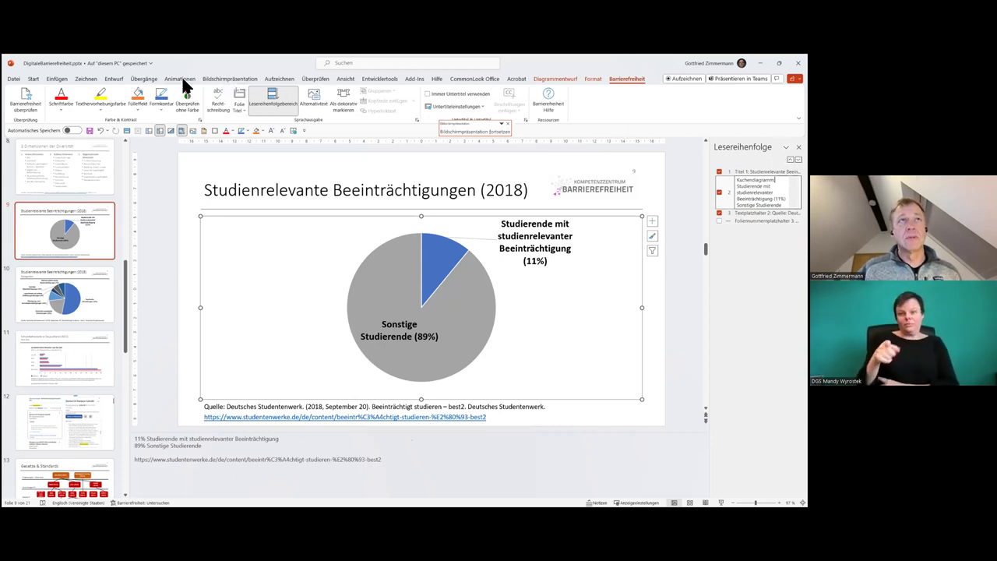
pyautogui.click(32, 79)
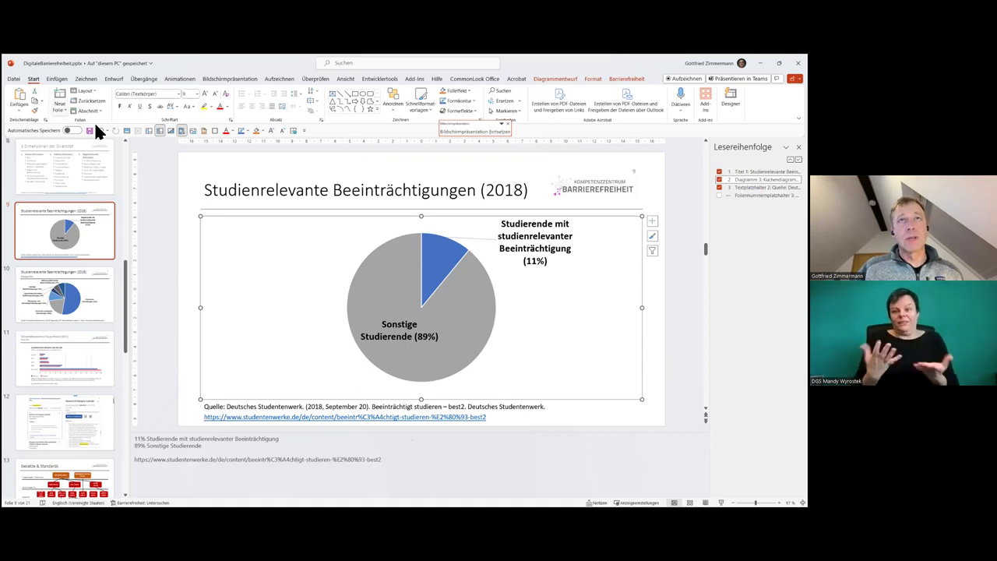
pyautogui.click(393, 101)
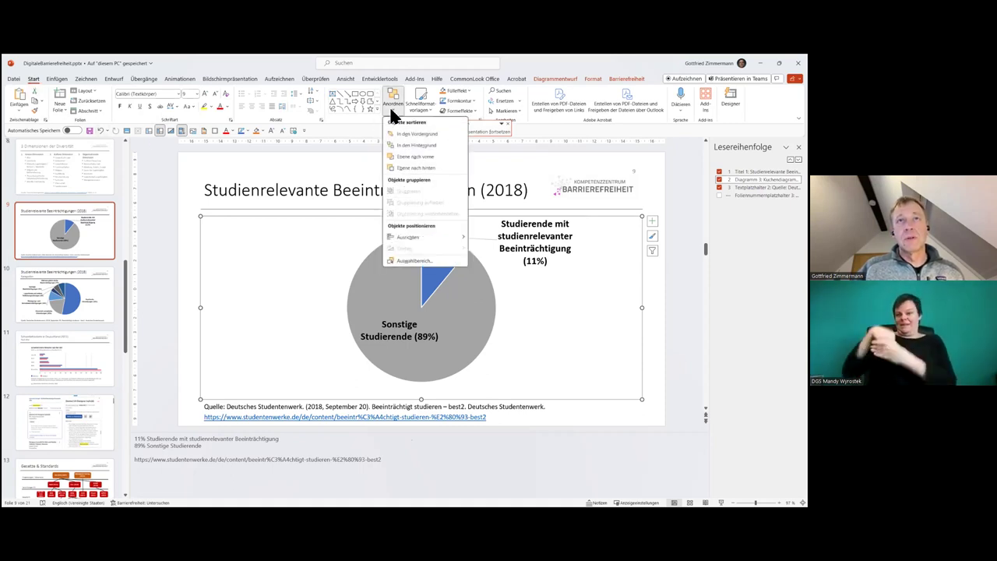
pyautogui.click(414, 261)
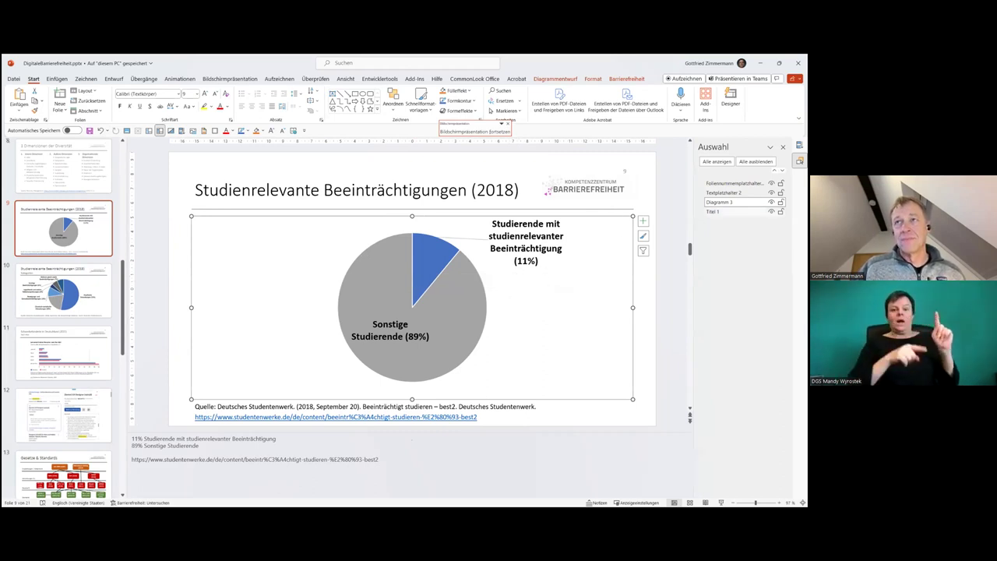
pyautogui.click(713, 211)
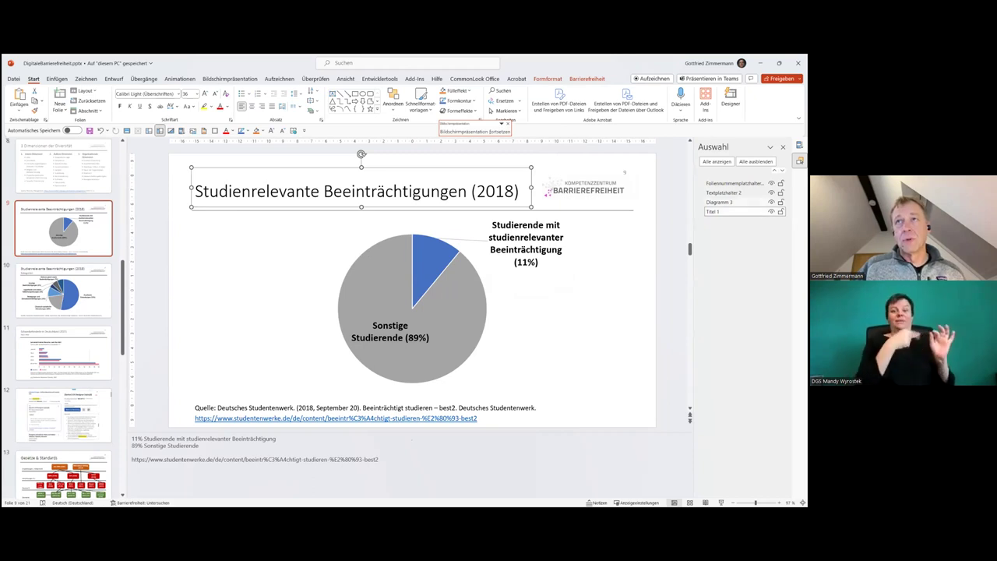
pyautogui.press('Tab')
pyautogui.press('Tab')
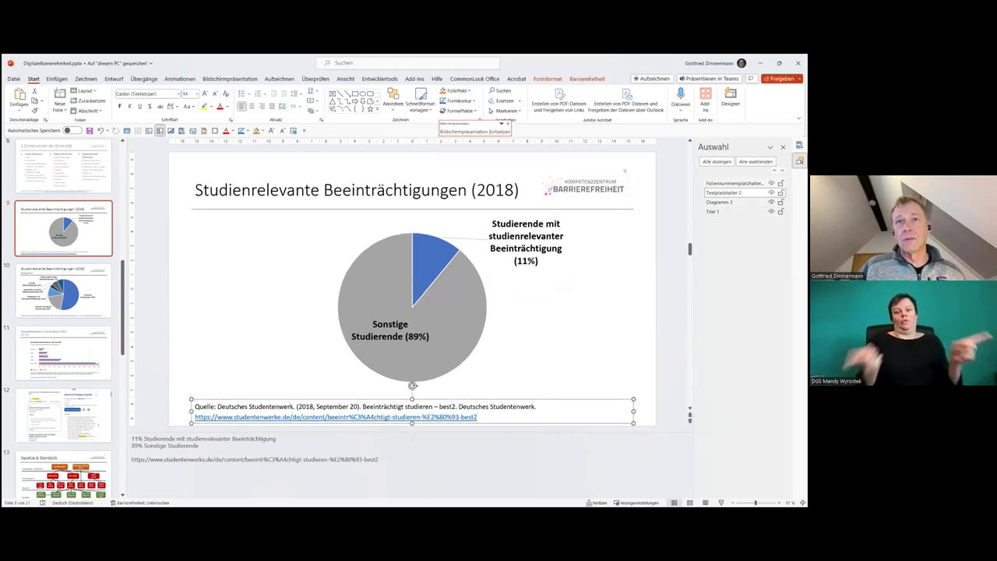
pyautogui.press('Tab')
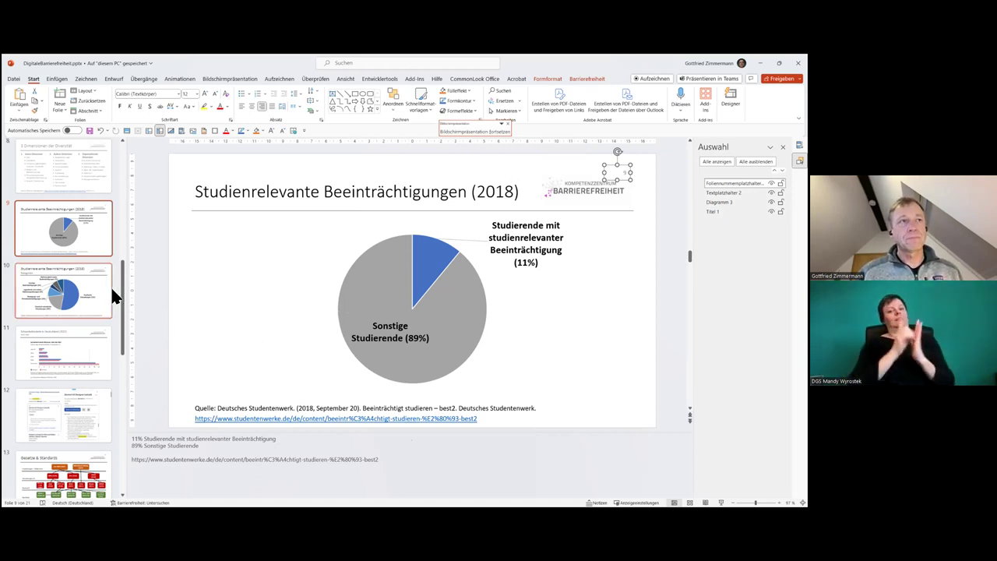
# Step: Open slide 15 'Gesetze' from the thumbnail pane for editing
pyautogui.scroll(-2, 80, 351)
pyautogui.scroll(-2, 80, 349)
pyautogui.scroll(-1, 79, 351)
pyautogui.click(75, 291)
pyautogui.click(72, 286)
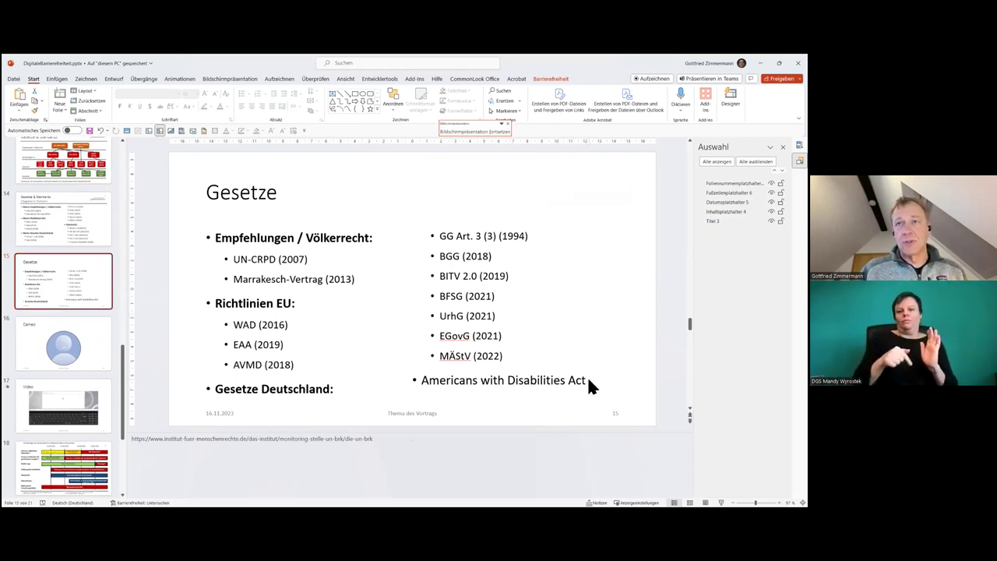
# Step: Copy the source URL from the speaker notes and paste it on a new line under UN-CRPD (2007)
pyautogui.moveTo(387, 438); pyautogui.dragTo(134, 439)
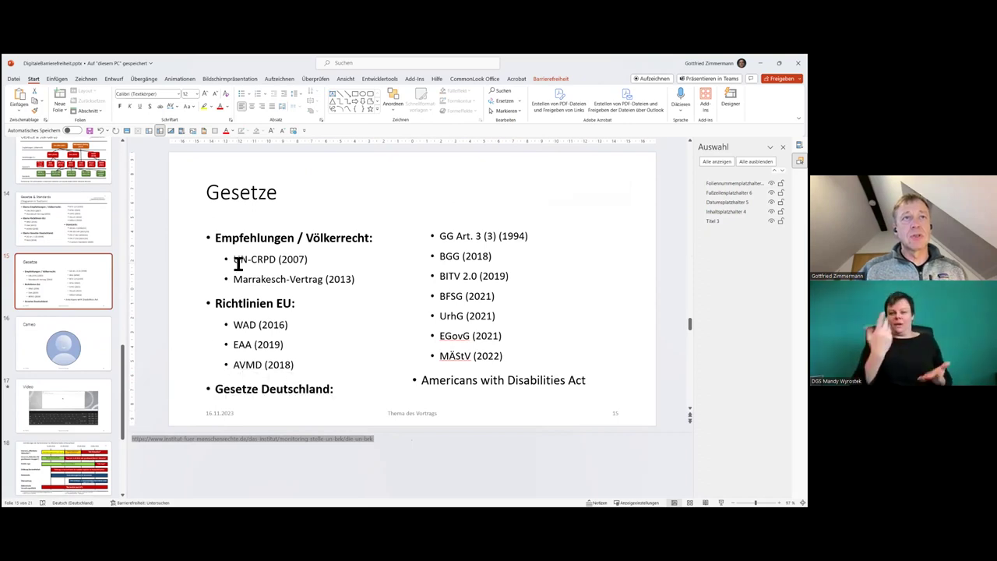
pyautogui.moveTo(237, 263); pyautogui.dragTo(276, 263)
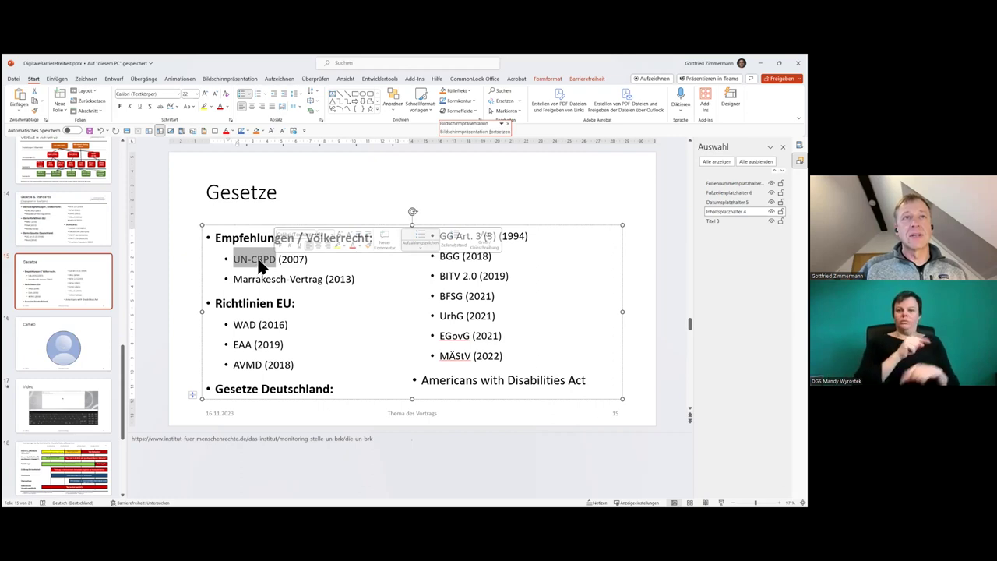
pyautogui.click(321, 265)
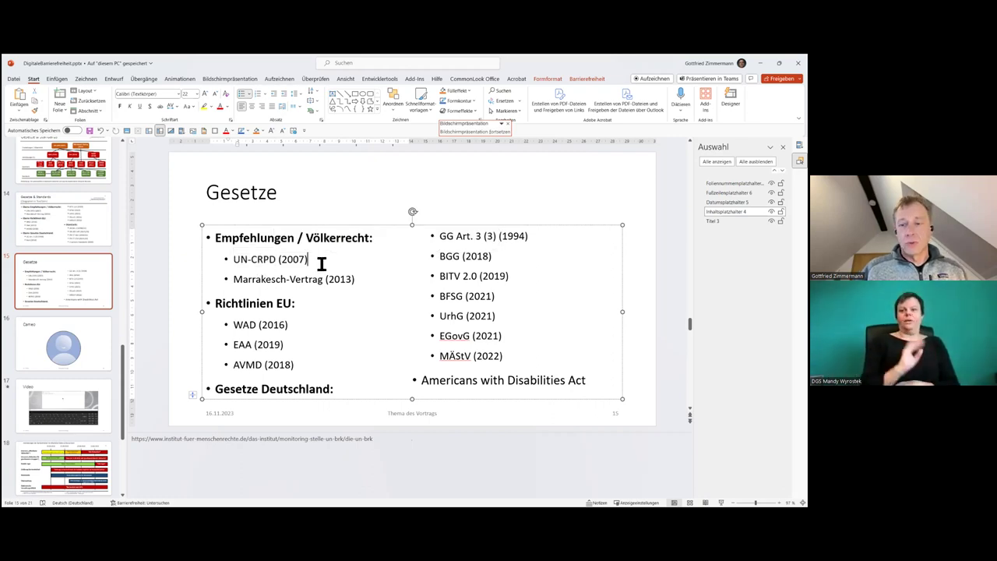
pyautogui.press('Return')
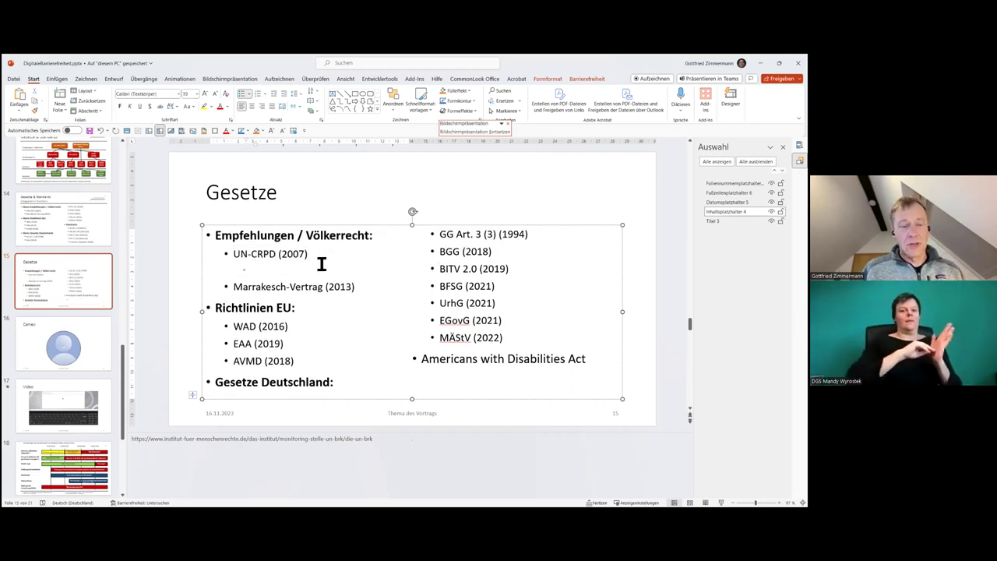
pyautogui.hotkey('ctrl', 'v')
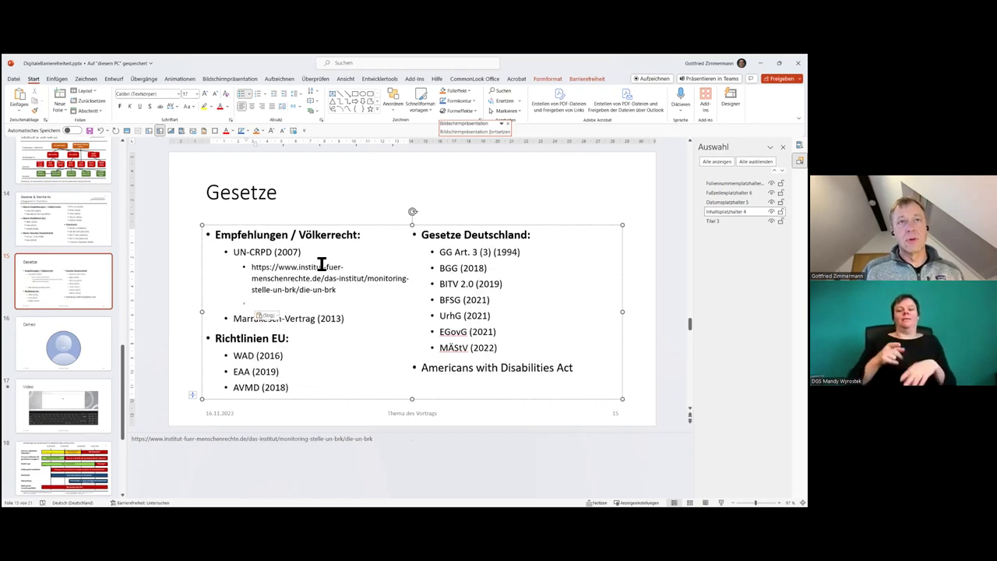
pyautogui.press('BackSpace')
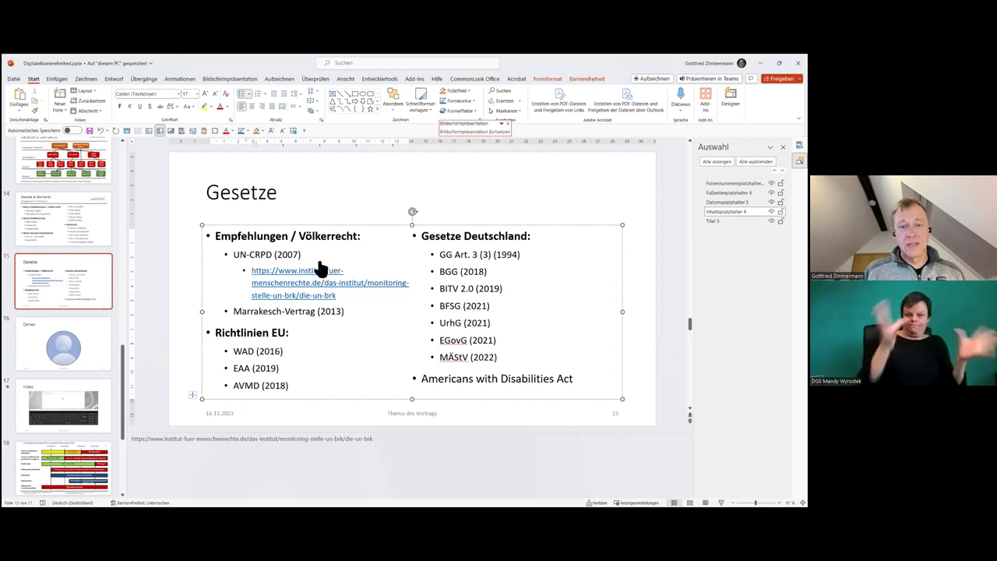
# Step: Undo the pasted URL, delete the leftover empty line, and select UN-CRPD
pyautogui.press('Return')
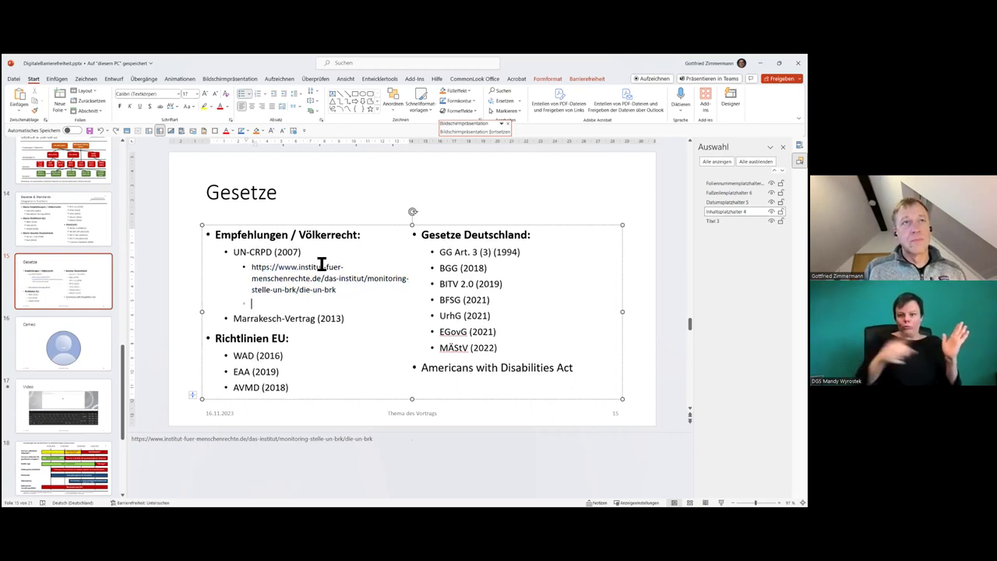
pyautogui.hotkey('ctrl', 'z')
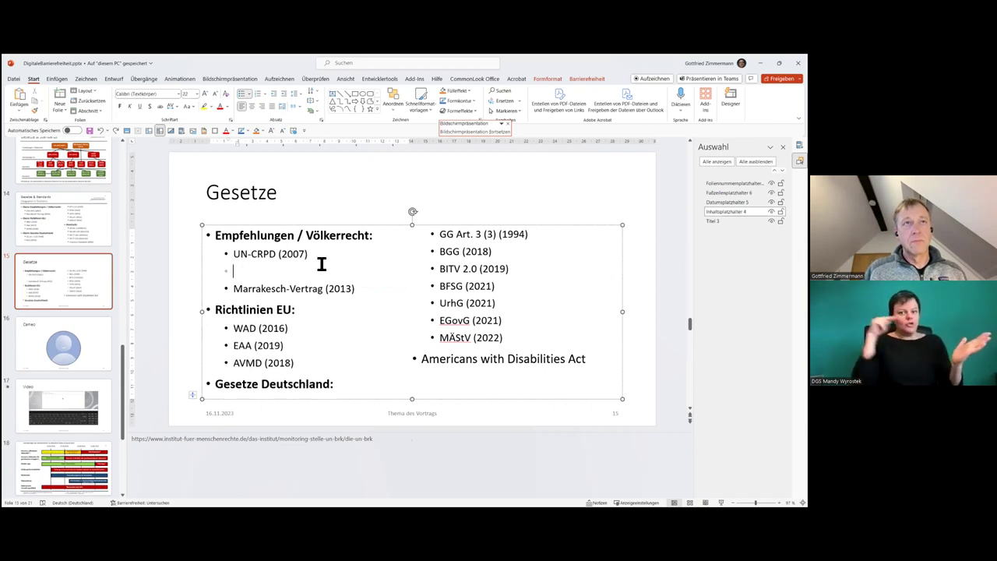
pyautogui.press('BackSpace')
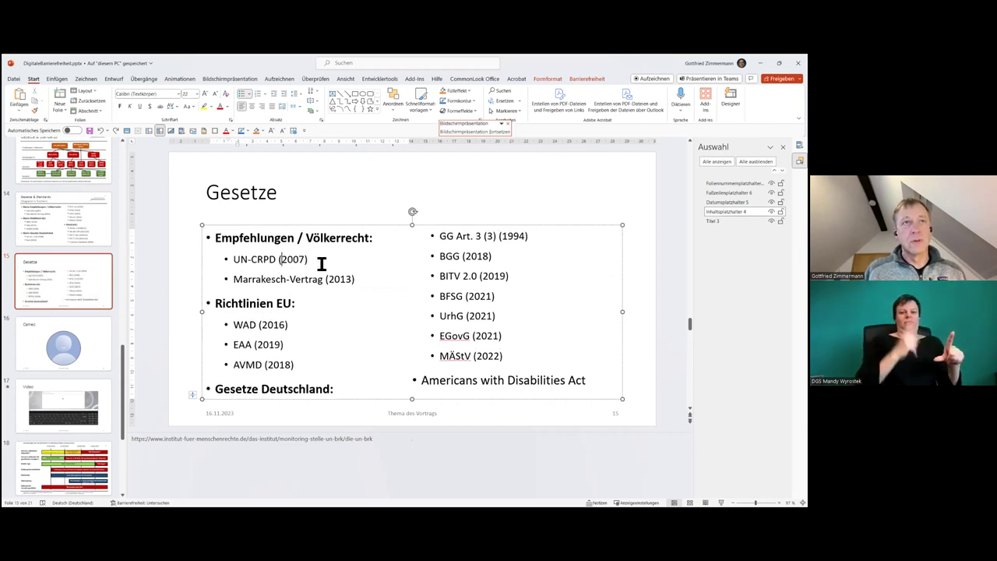
pyautogui.hotkey('shift', 'Home')
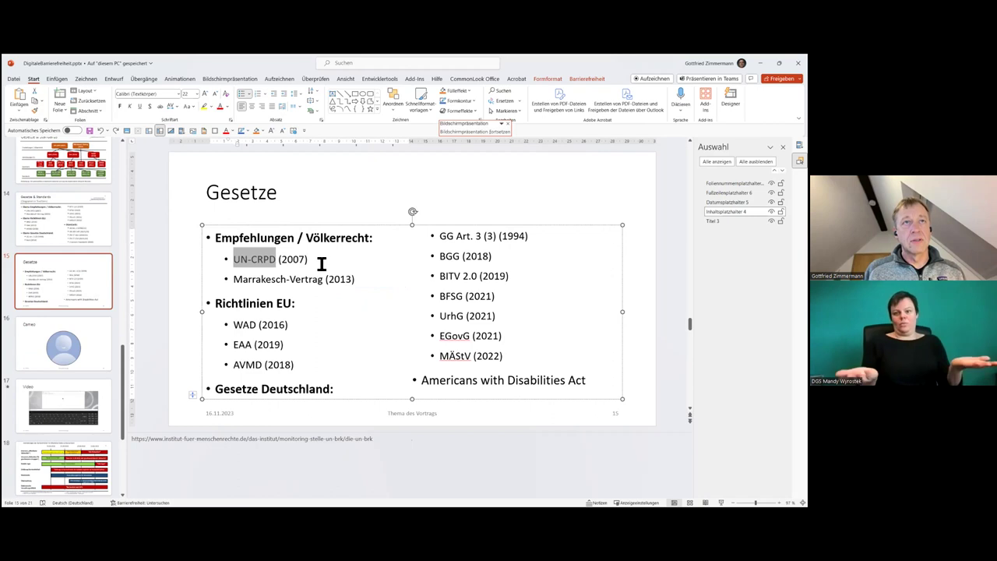
# Step: Hyperlink UN-CRPD to the copied source URL
pyautogui.hotkey('ctrl', 'k')
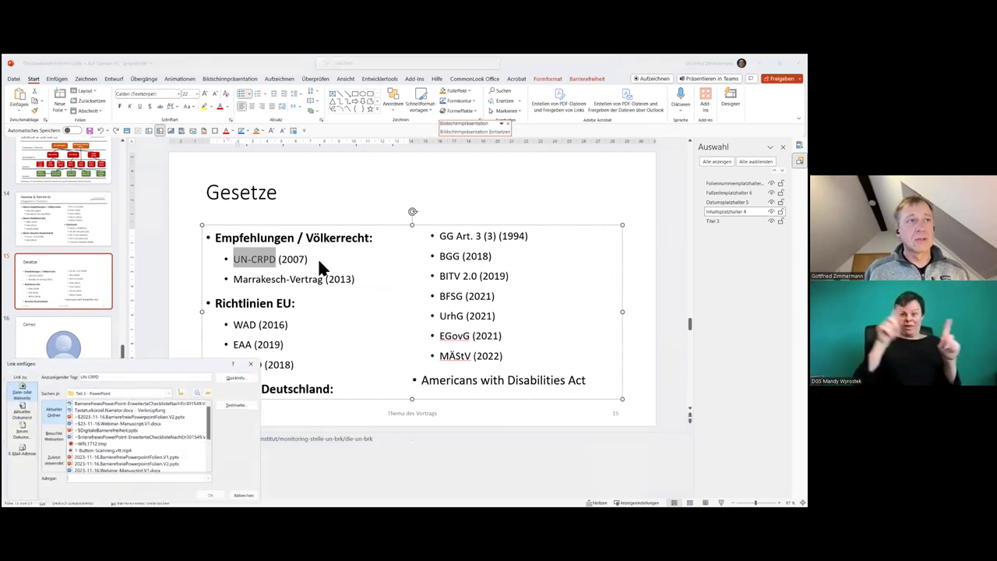
pyautogui.hotkey('ctrl', 'v')
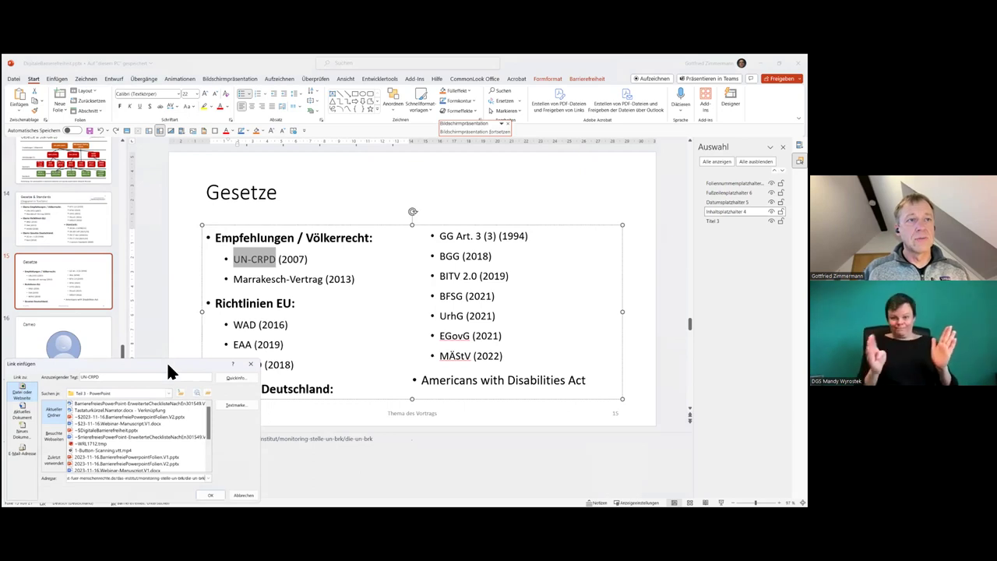
pyautogui.press('Return')
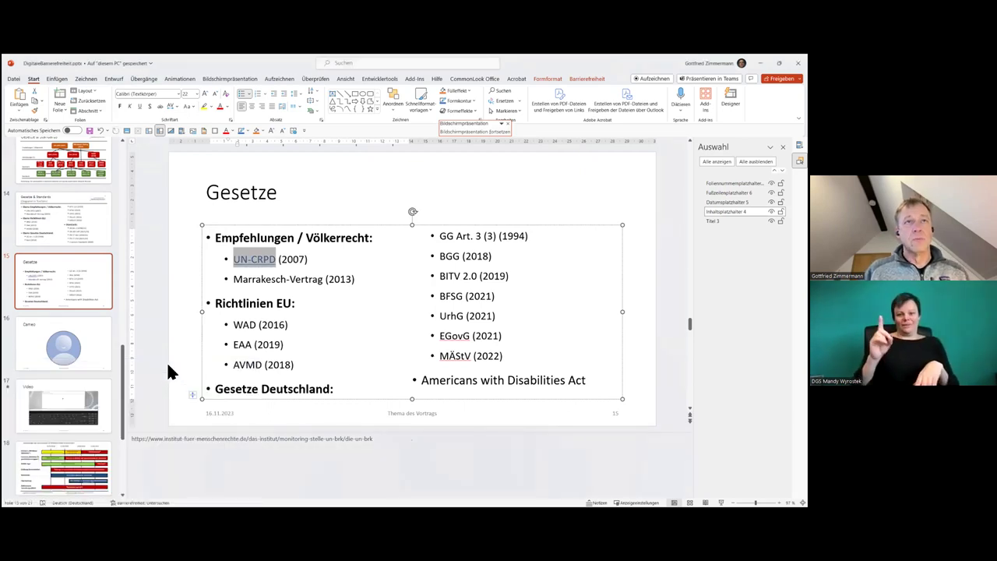
pyautogui.click(299, 263)
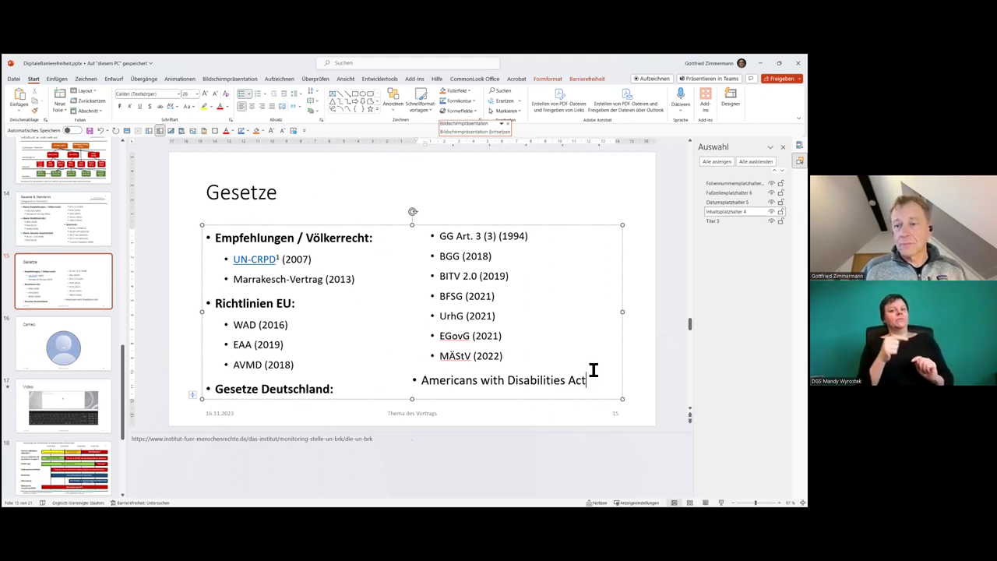
# Step: Add a 'Fußnote 1:' line with the pasted source URL below Americans with Disabilities Act
pyautogui.press('Return')
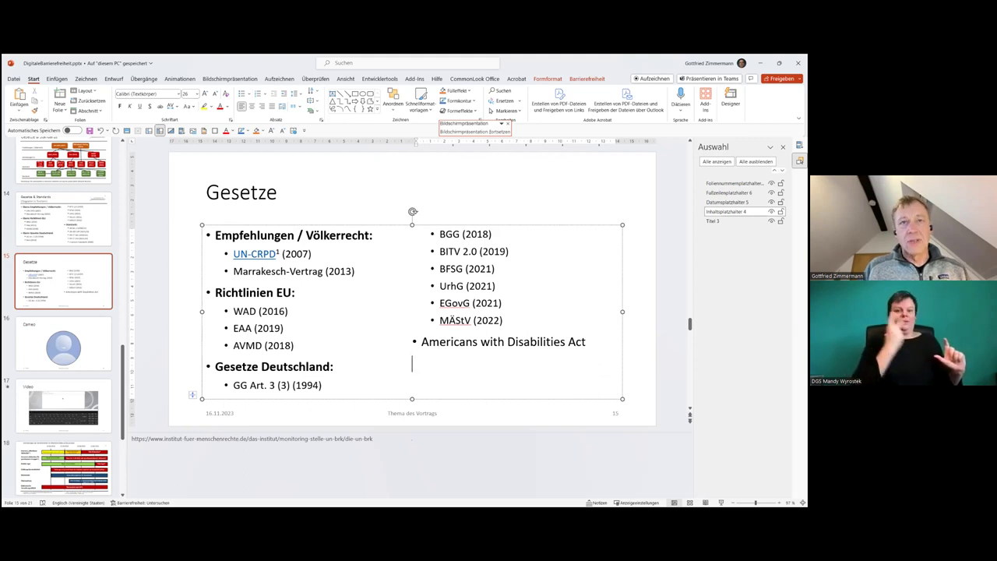
pyautogui.write('Fußnote 1:')
pyautogui.write('https://www.institut-fuer-menschenrechte.de/das-institut/monitoring-stelle-un-brk/die-un-brk')
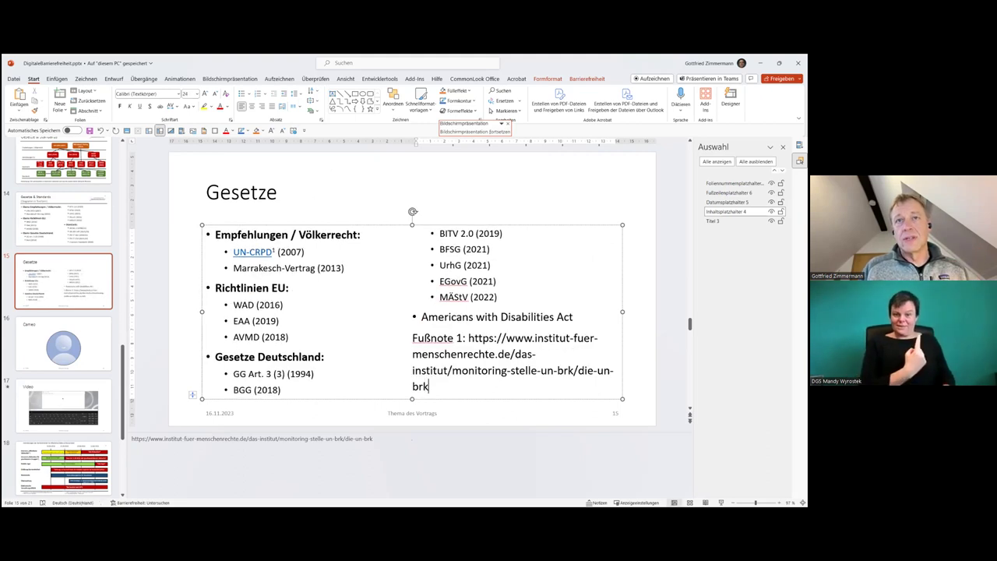
# Step: Set a proofing language for the words 'Fußnote 1' via the status-bar language setting
pyautogui.moveTo(412, 340); pyautogui.dragTo(463, 340)
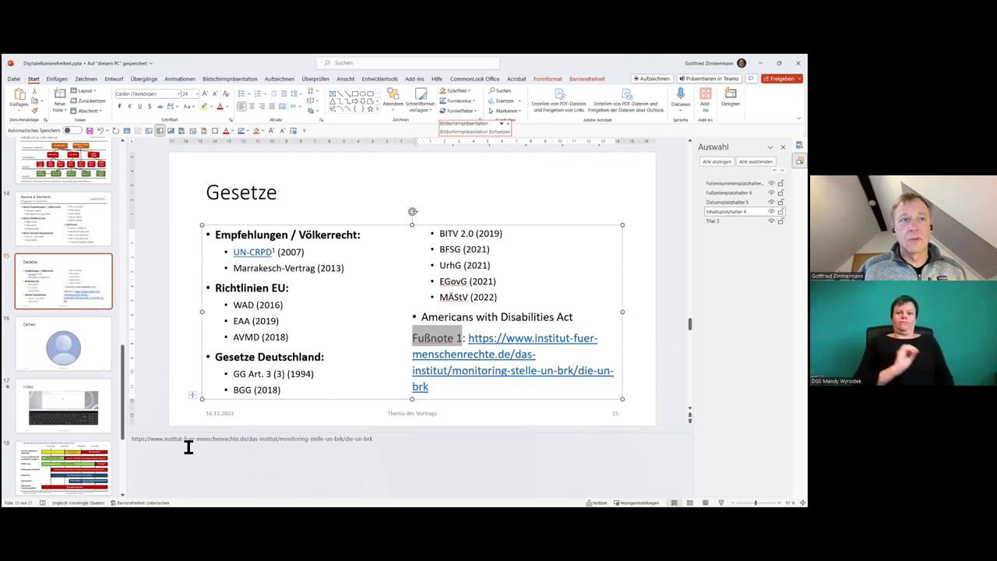
pyautogui.click(78, 502)
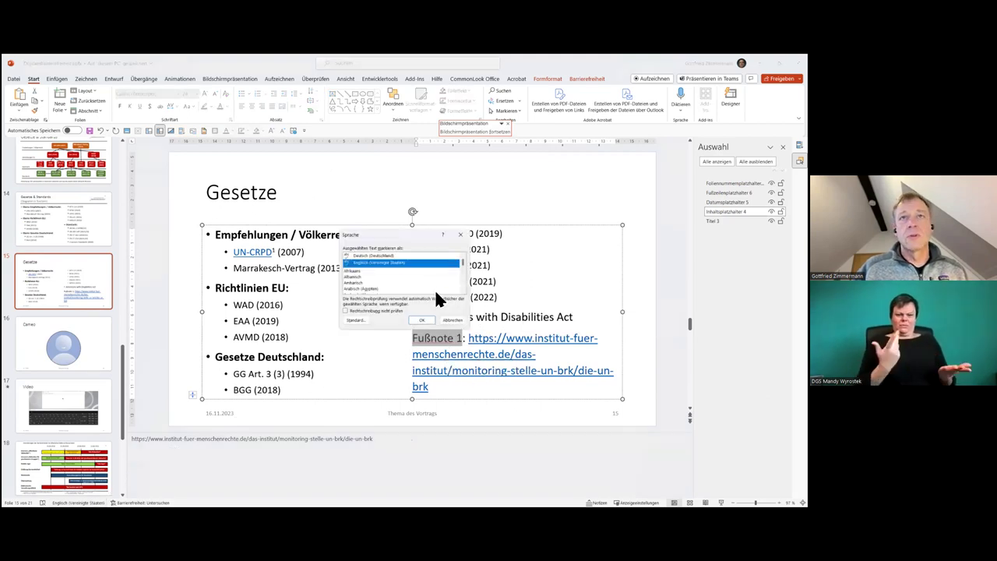
pyautogui.click(417, 256)
pyautogui.click(421, 320)
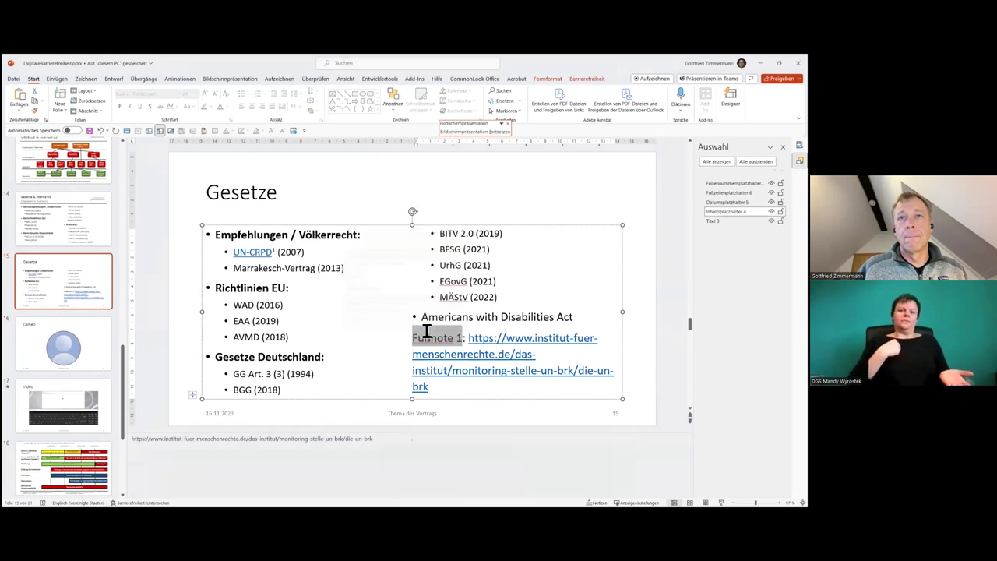
# Step: Reduce the footnote paragraph's font size step by step from 24 to 16 pt
pyautogui.tripleClick(452, 391)
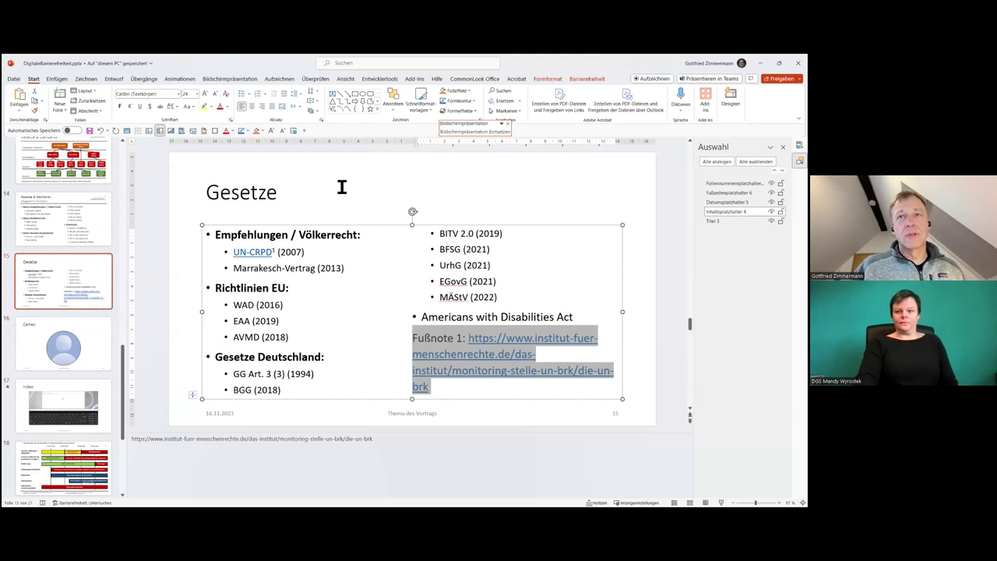
pyautogui.click(283, 126)
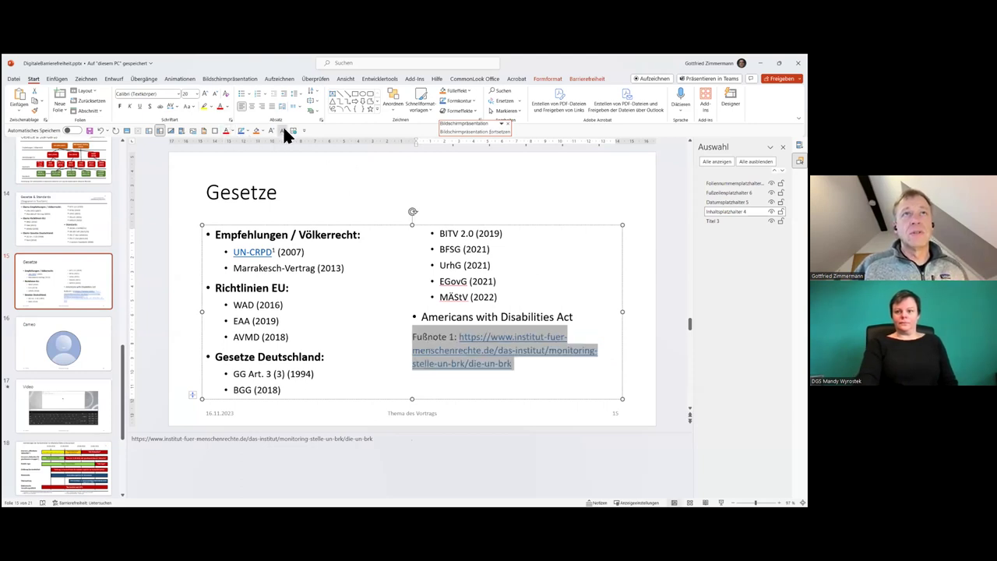
pyautogui.click(283, 126)
pyautogui.click(283, 130)
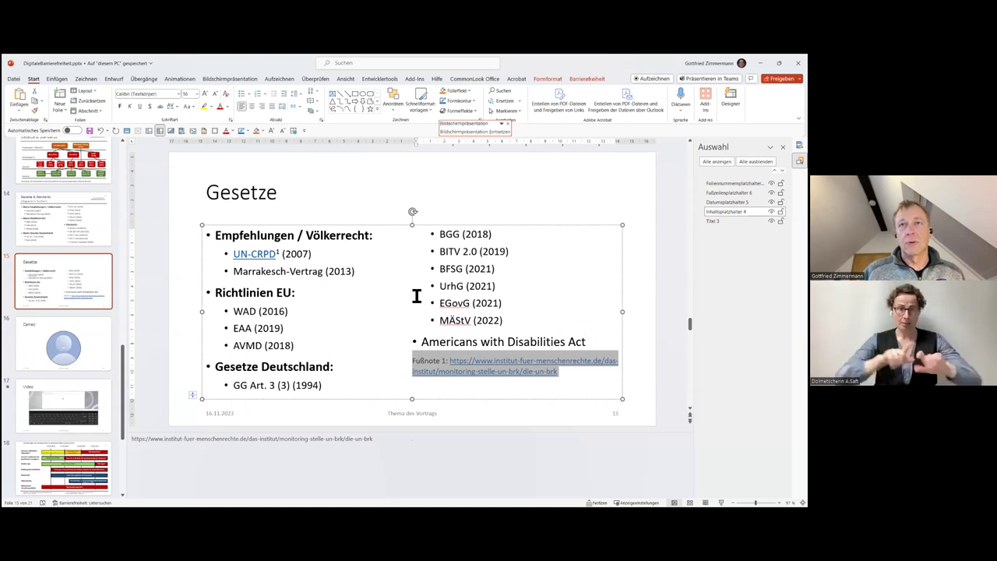
pyautogui.scroll(5, 416, 294)
pyautogui.scroll(-2, 413, 298)
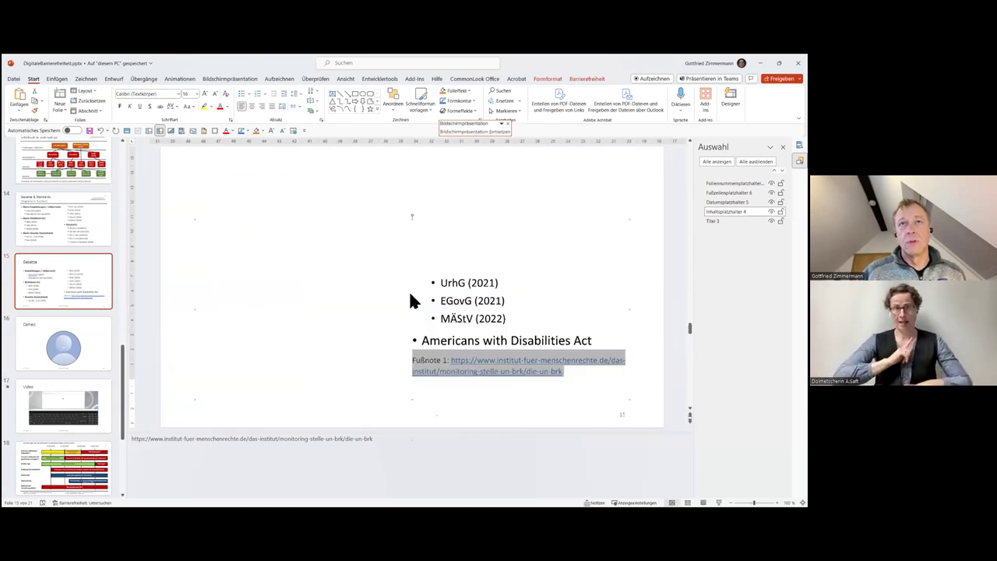
pyautogui.scroll(-2, 413, 298)
pyautogui.scroll(-1, 412, 299)
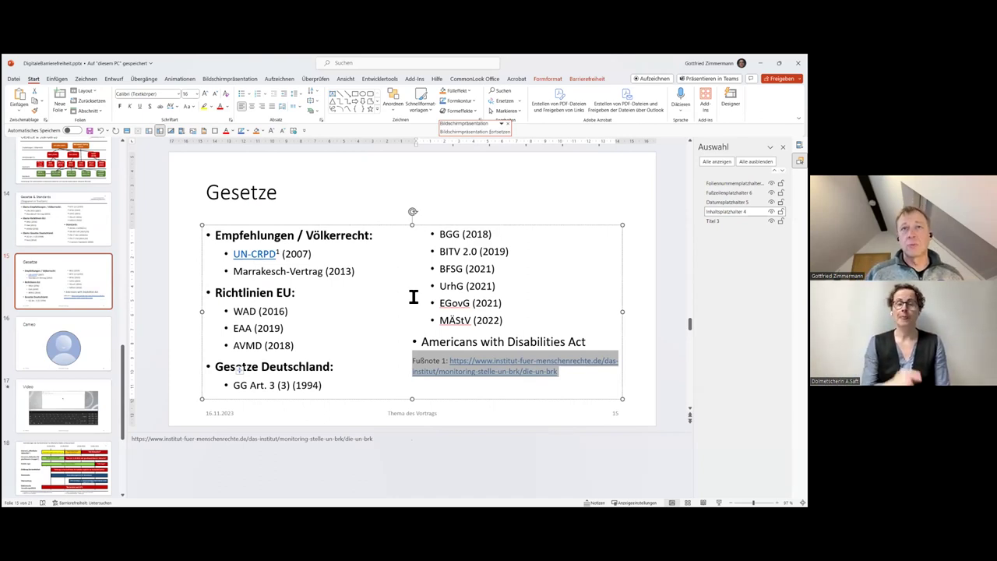
# Step: Set the UrhG (2021) entry's line spacing to a multiple of 1 in the Absatz dialog
pyautogui.moveTo(441, 286); pyautogui.dragTo(507, 300)
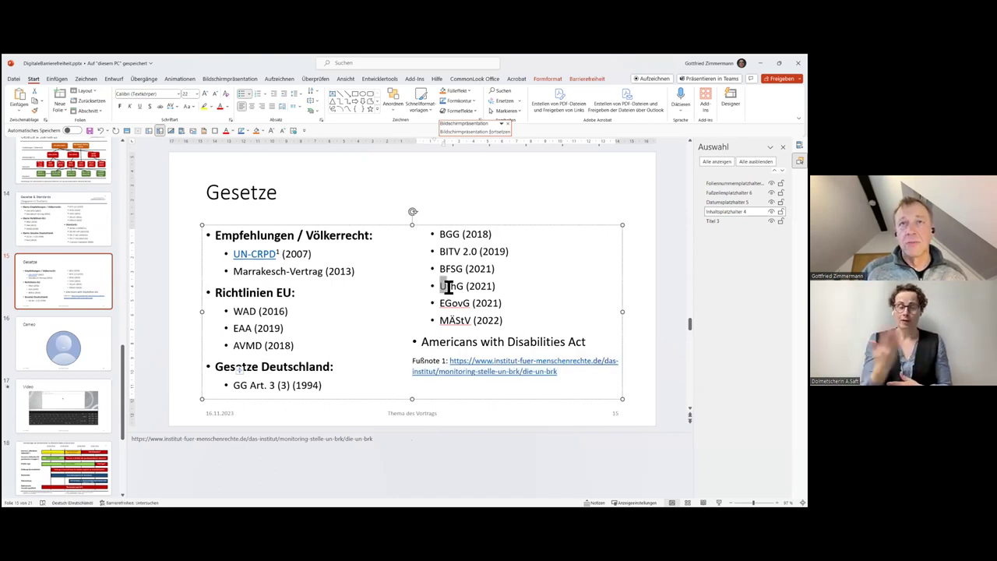
pyautogui.click(473, 289)
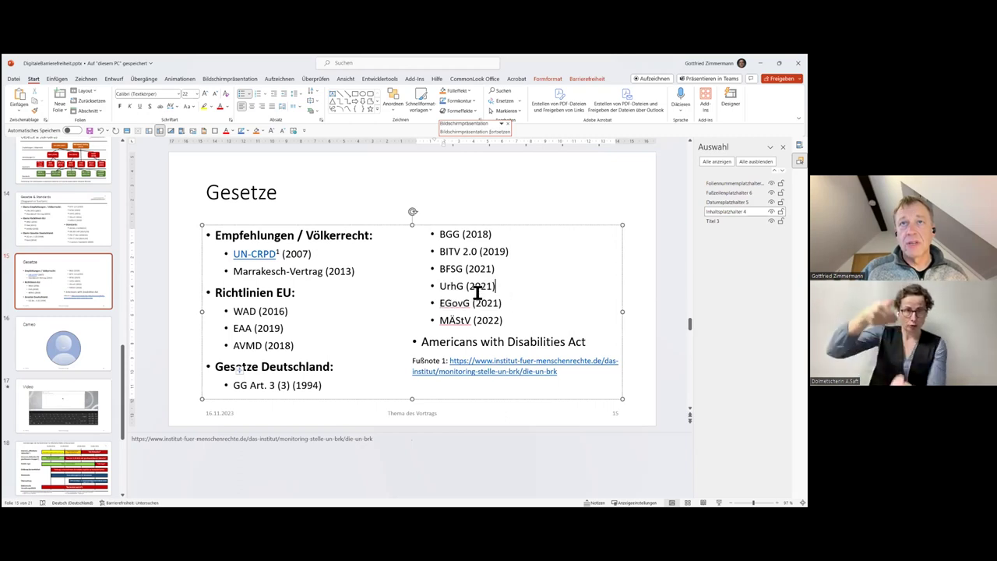
pyautogui.moveTo(441, 286); pyautogui.dragTo(500, 286)
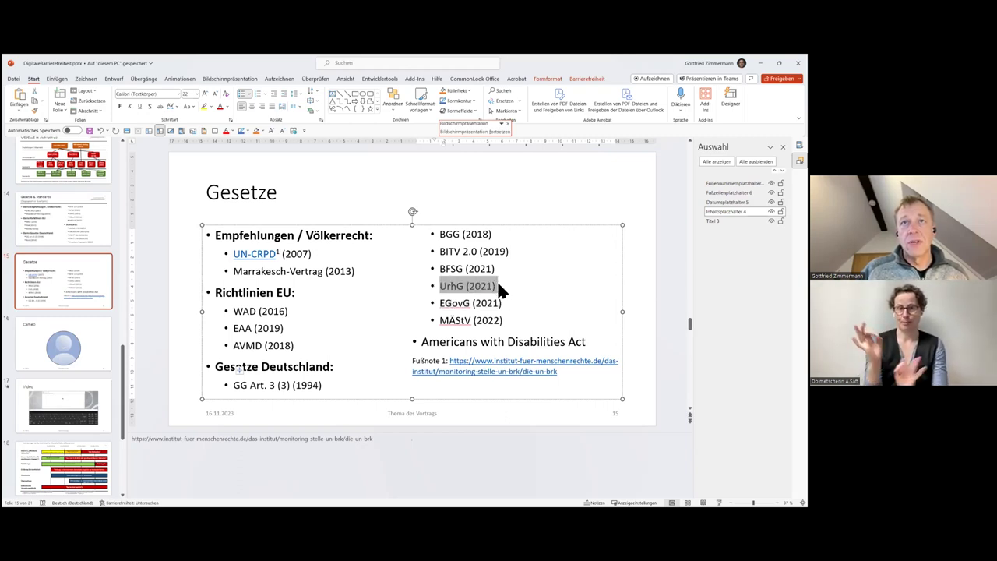
pyautogui.click(321, 118)
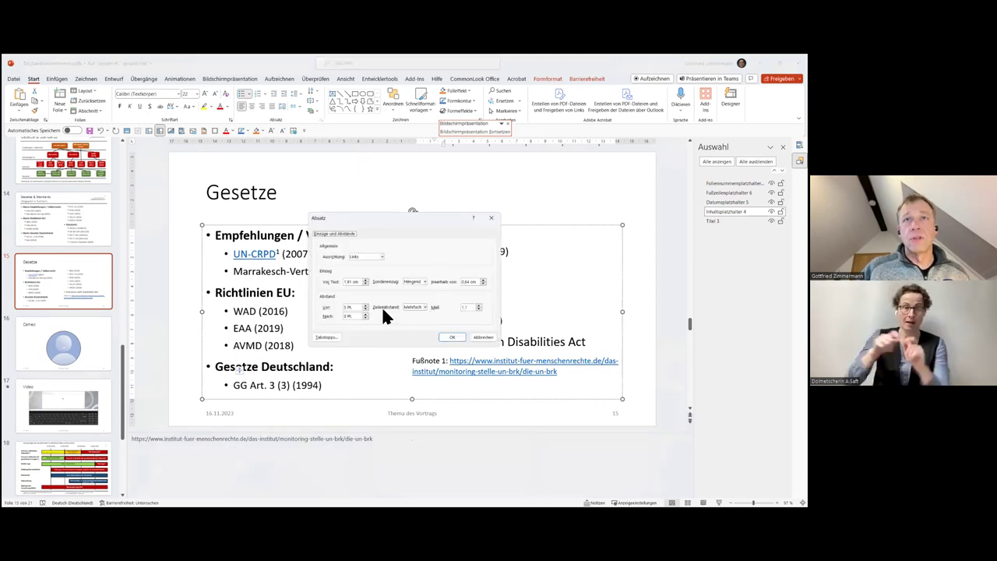
pyautogui.click(472, 310)
pyautogui.press('BackSpace')
pyautogui.press('BackSpace')
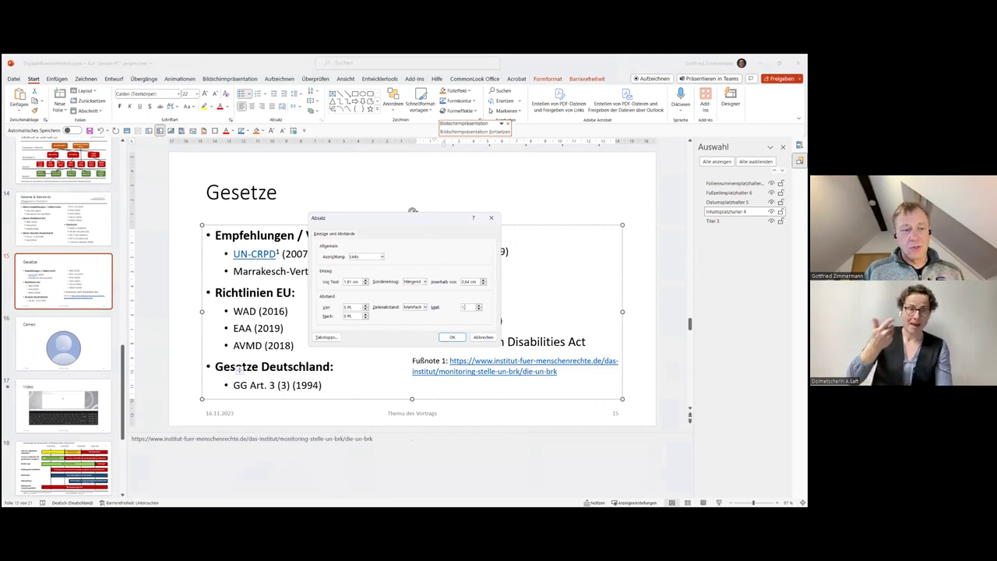
pyautogui.write(',2')
pyautogui.click(451, 335)
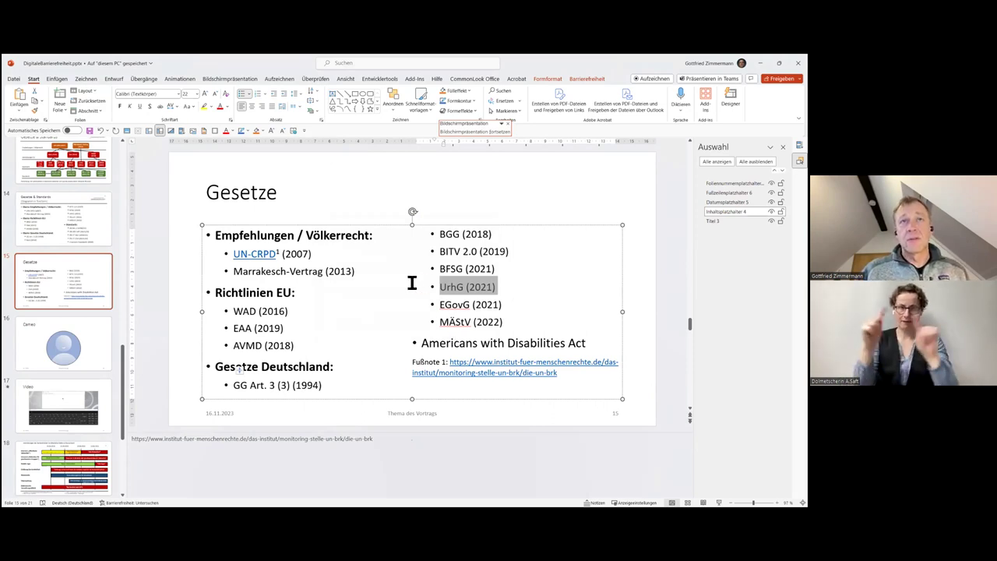
pyautogui.click(457, 254)
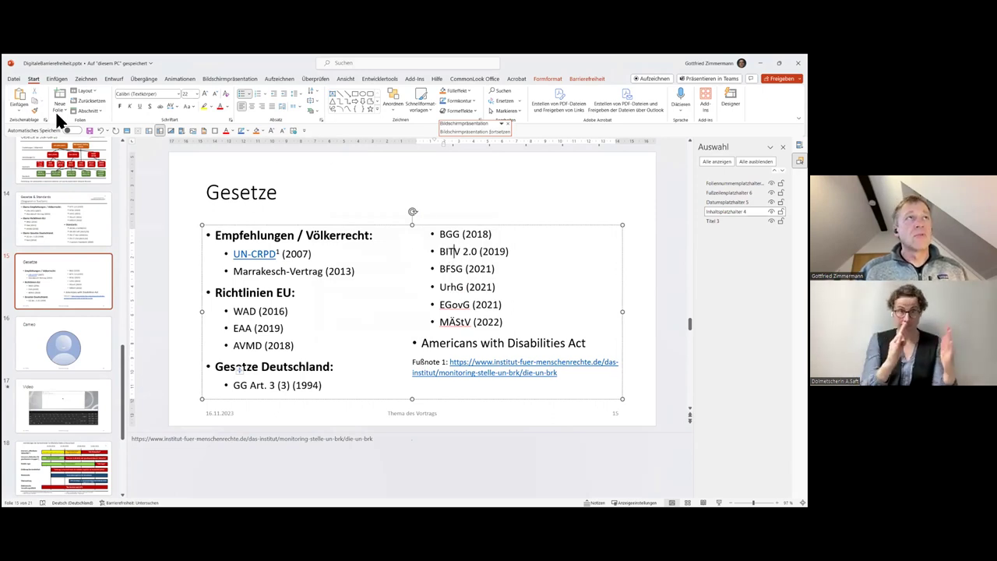
# Step: Switch to Slide Master view (Ansicht > Folienmaster) and select the top-level master slide
pyautogui.click(345, 80)
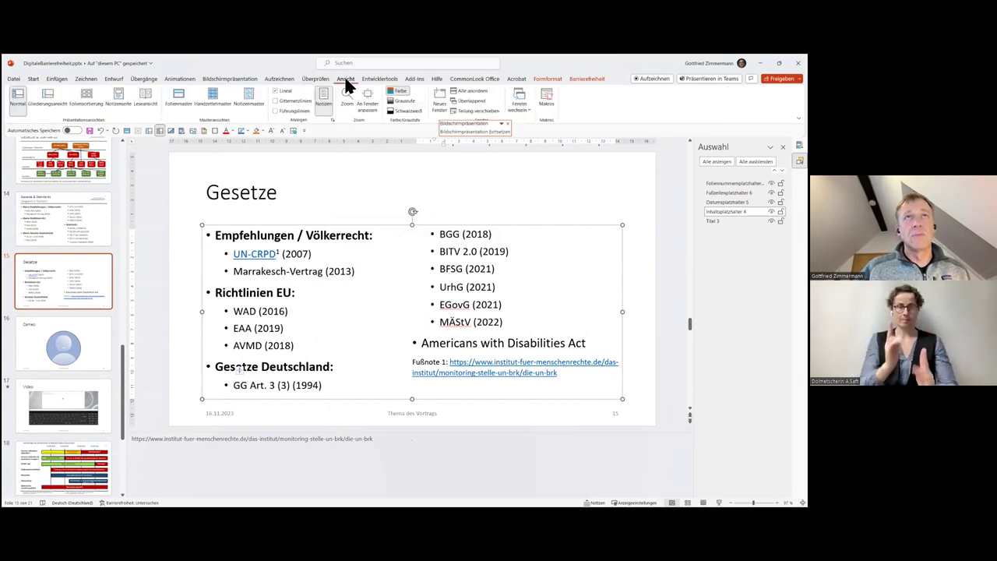
pyautogui.click(177, 97)
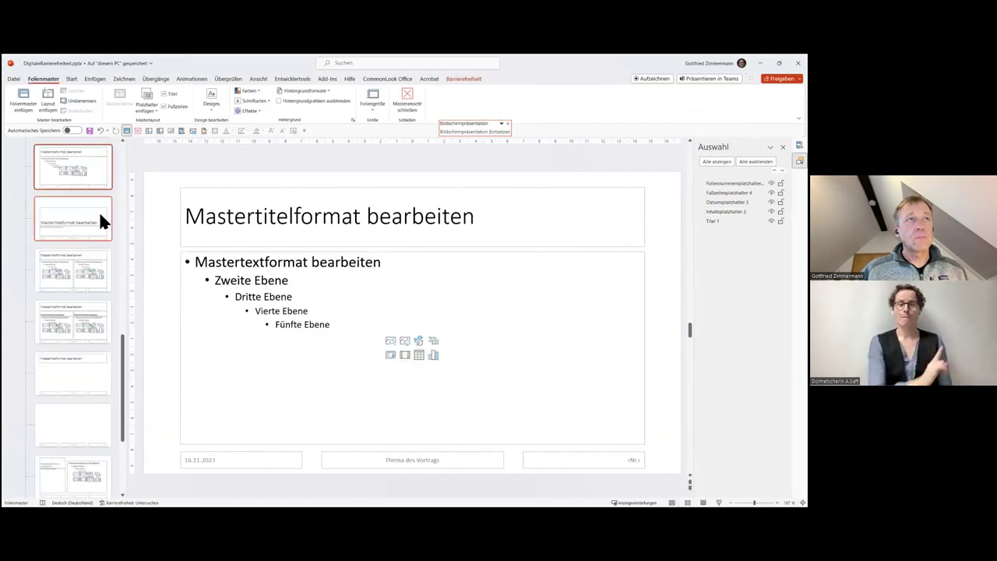
pyautogui.scroll(3, 98, 210)
pyautogui.scroll(3, 97, 209)
pyautogui.scroll(3, 98, 208)
pyautogui.click(65, 168)
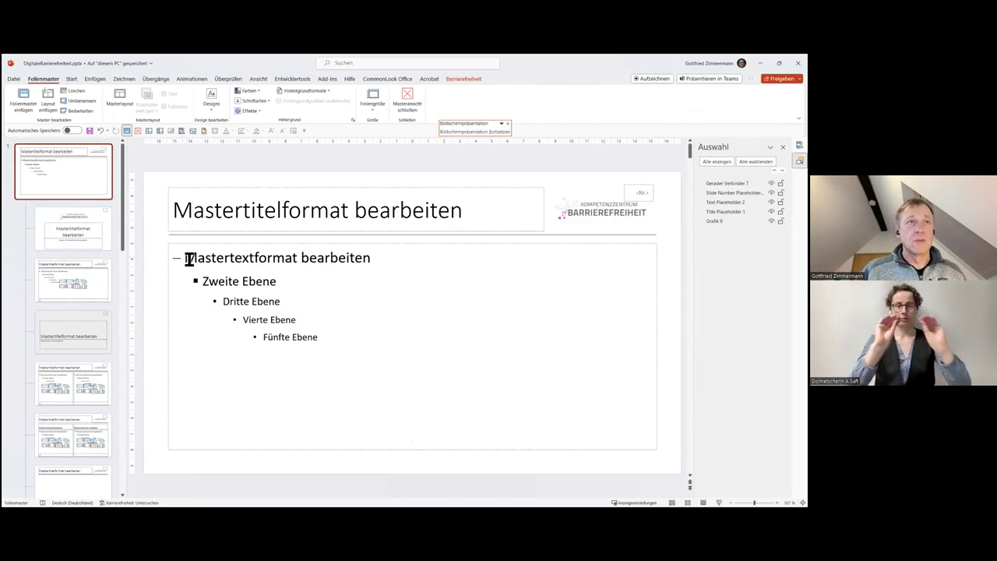
# Step: Select the master's five body text levels, its title placeholder, then the Kompetenzzentrum Barrierefreiheit logo
pyautogui.moveTo(187, 258); pyautogui.dragTo(346, 348)
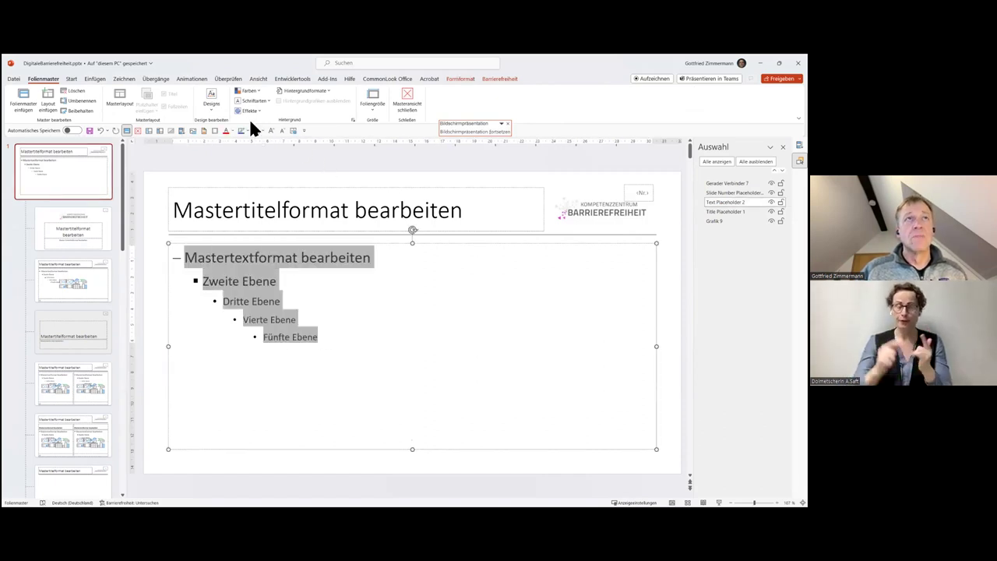
pyautogui.click(290, 209)
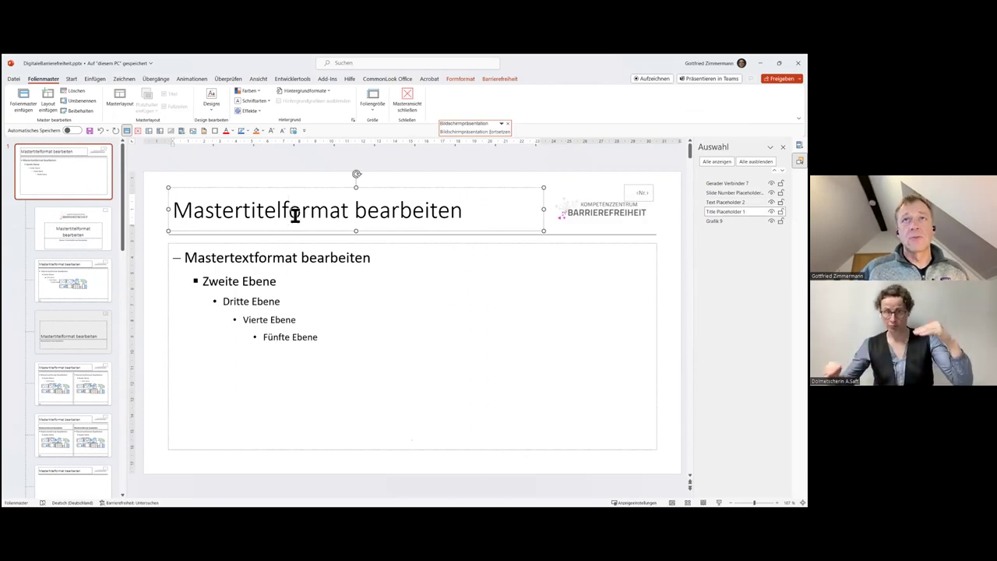
pyautogui.click(604, 211)
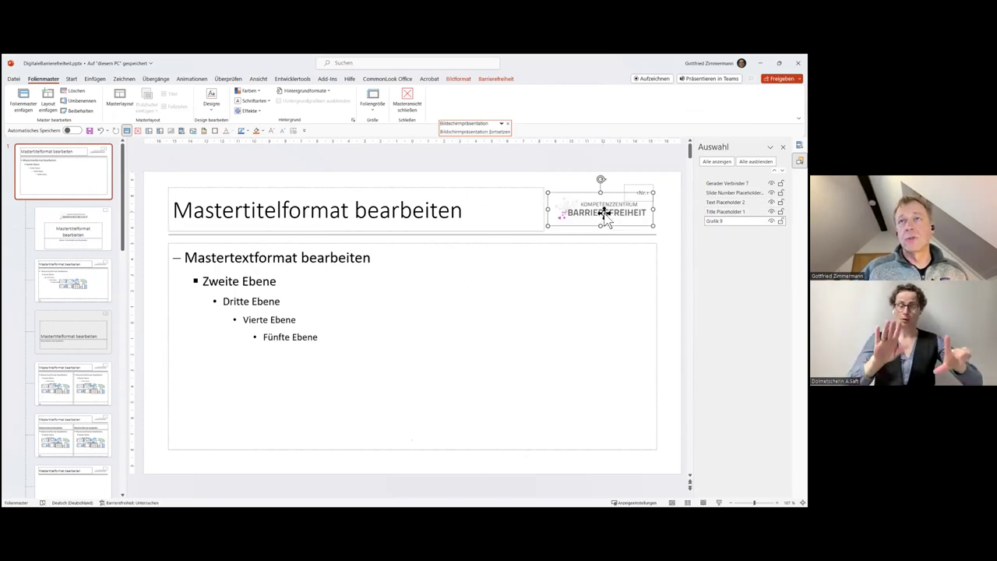
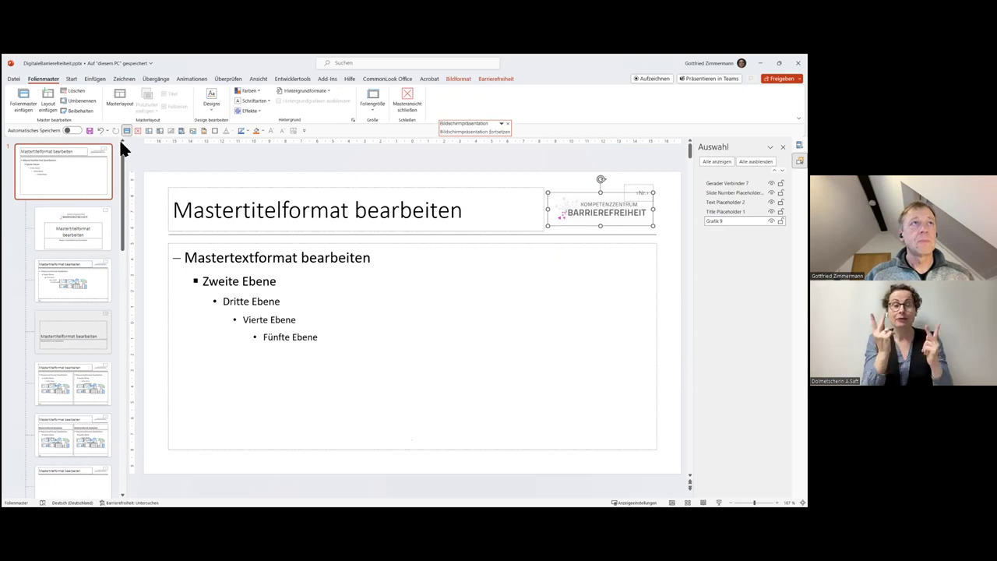
# Step: Close the slide master and return to slide 15 'Gesetze' in Normal view
pyautogui.click(137, 129)
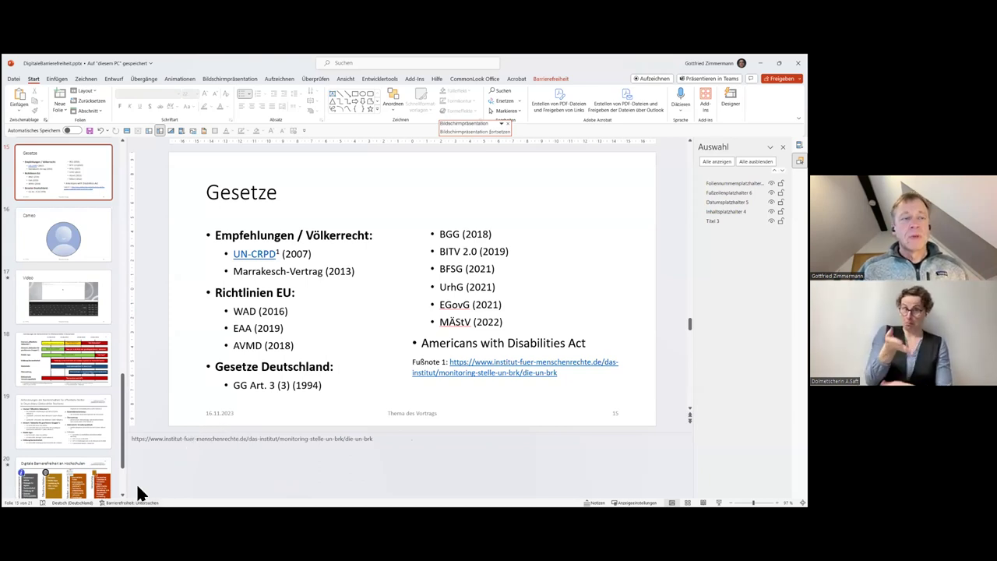
# Step: Run the accessibility check and jump to Kamera 6 on slide 16, flagged for a missing description
pyautogui.click(315, 79)
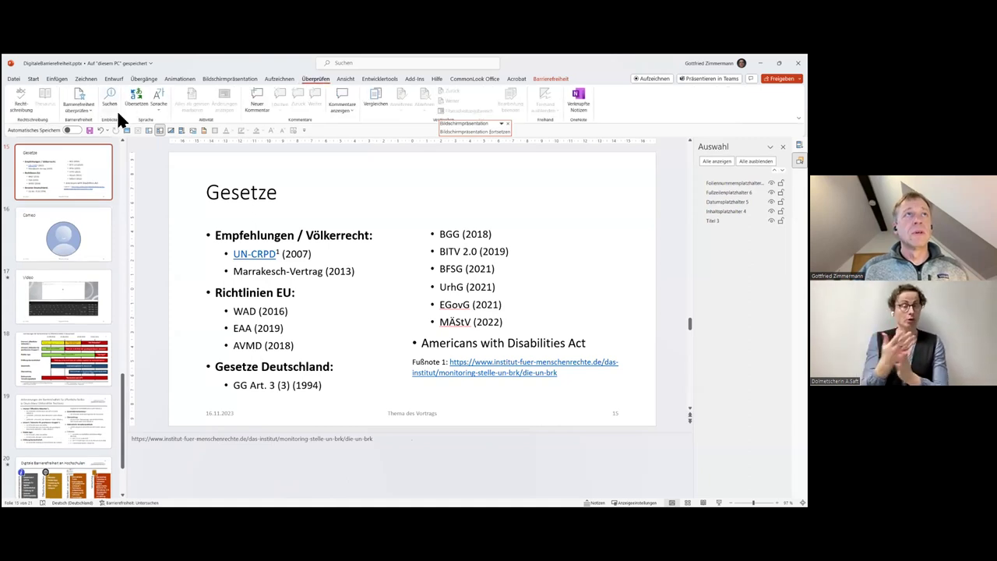
pyautogui.click(89, 107)
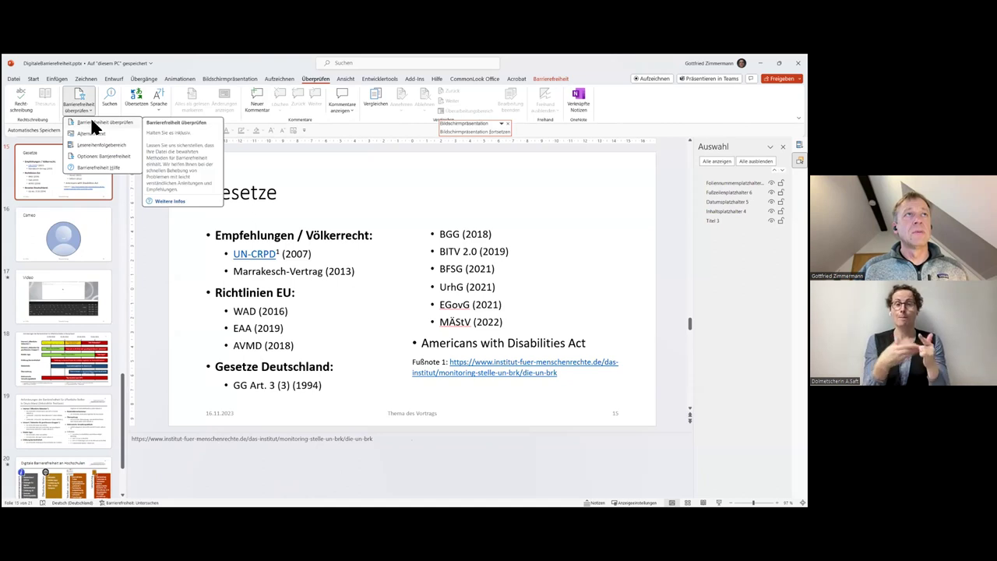
pyautogui.click(92, 122)
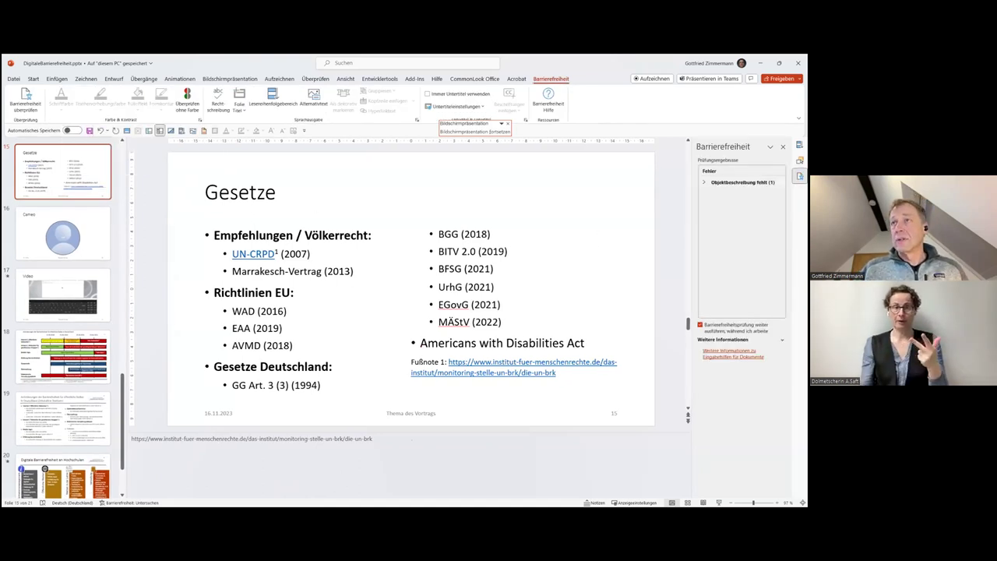
pyautogui.click(703, 182)
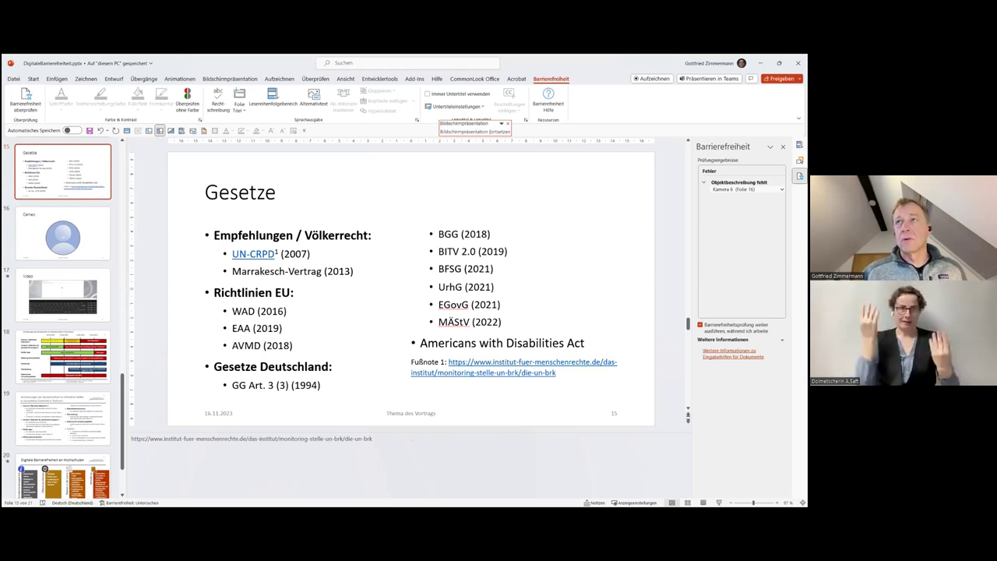
pyautogui.click(781, 190)
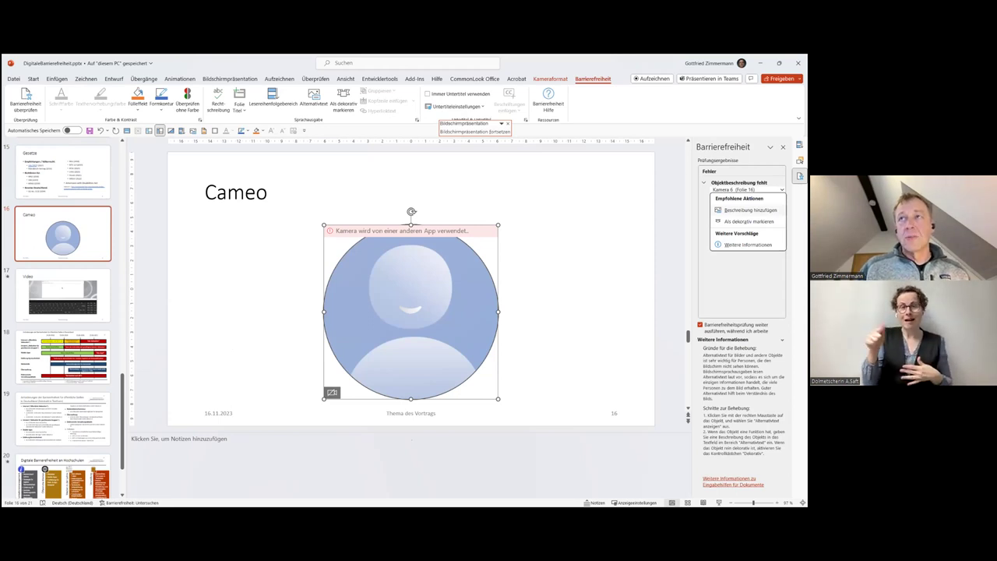
# Step: Add the alt text 'Video des Referenten' to the camera cameo on slide 16
pyautogui.click(749, 209)
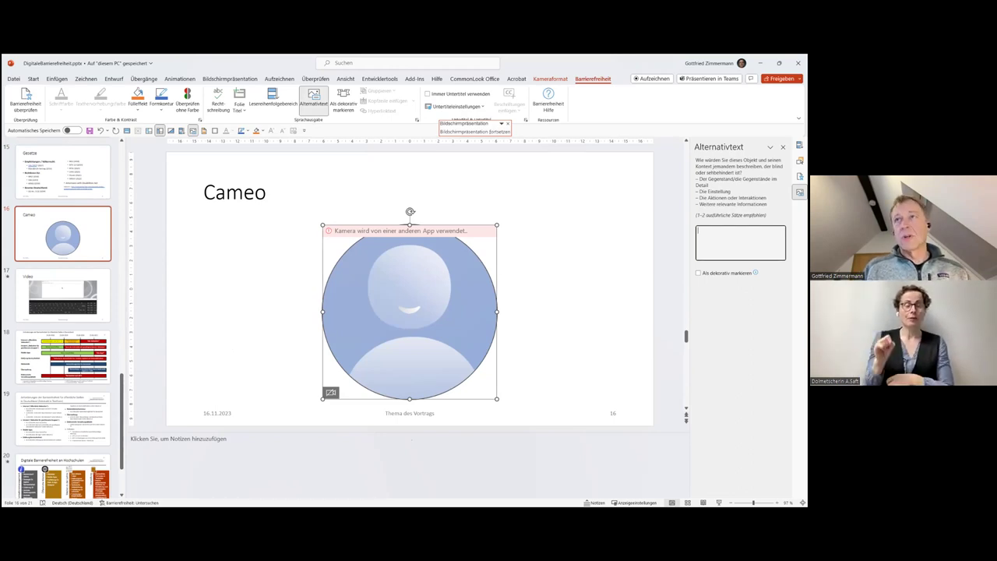
pyautogui.write('Video')
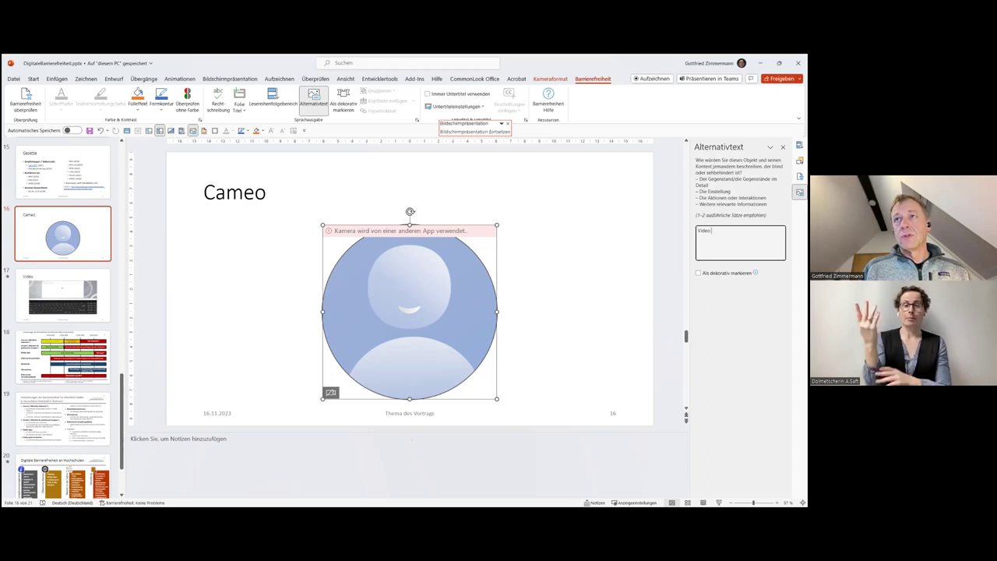
pyautogui.write(' deis Re')
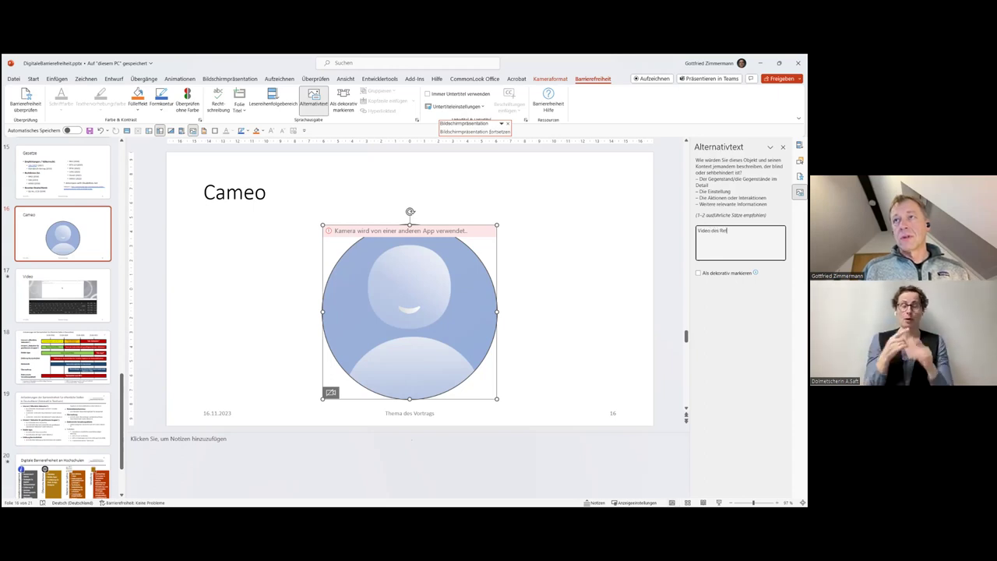
pyautogui.write('ferenten')
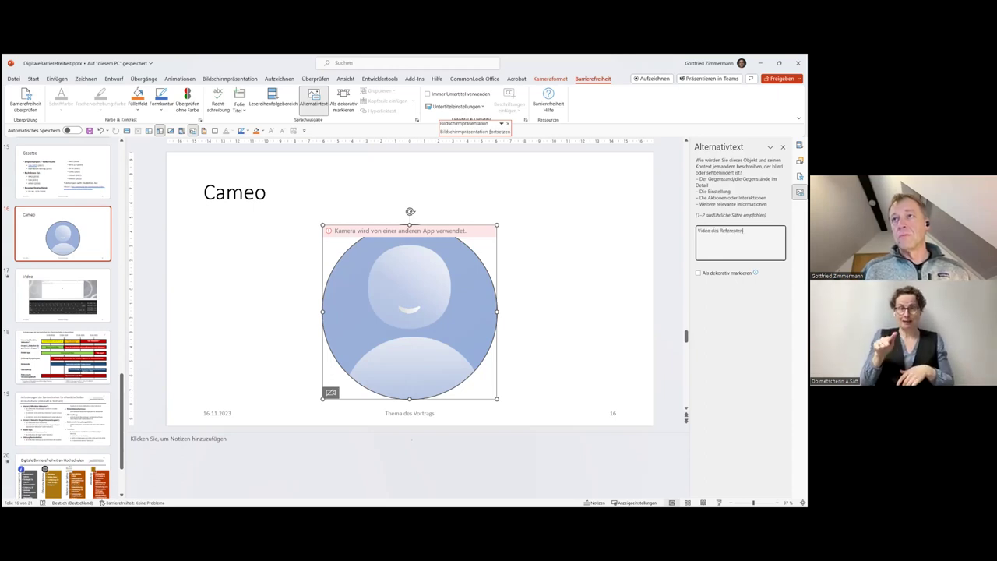
pyautogui.click(536, 256)
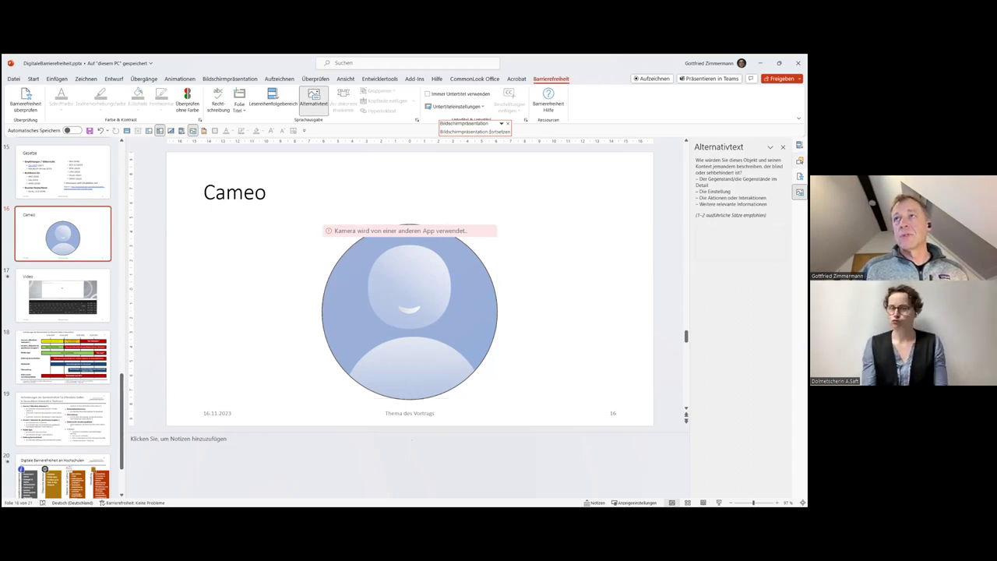
# Step: Confirm the accessibility results show no problems, then display slide 18's timeline chart
pyautogui.click(799, 176)
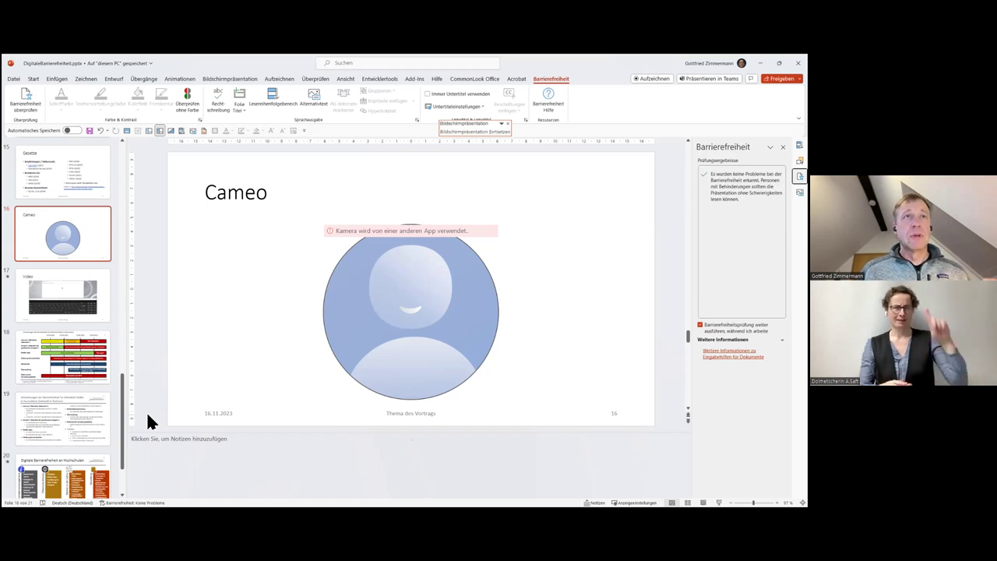
pyautogui.click(93, 342)
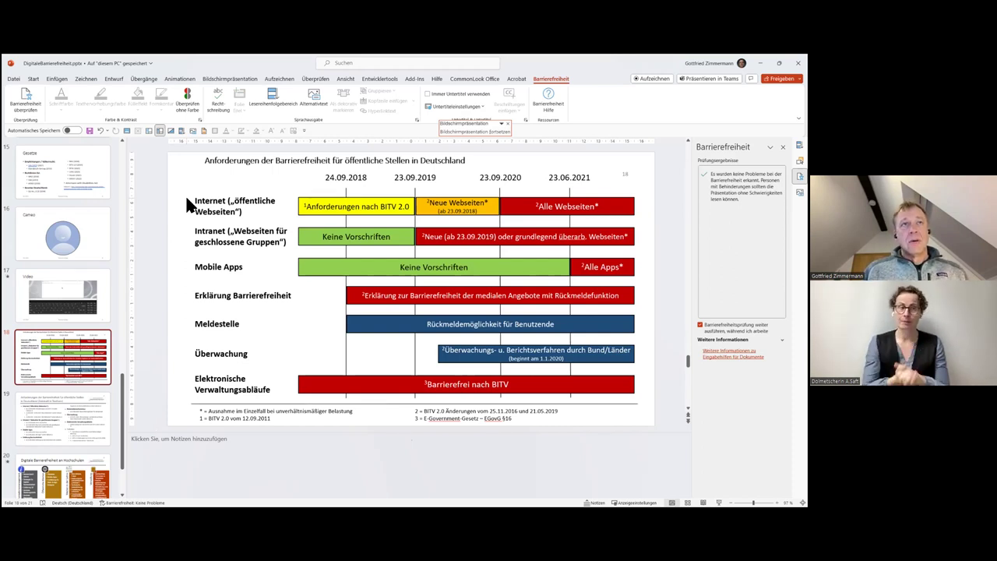
pyautogui.click(310, 205)
pyautogui.click(461, 201)
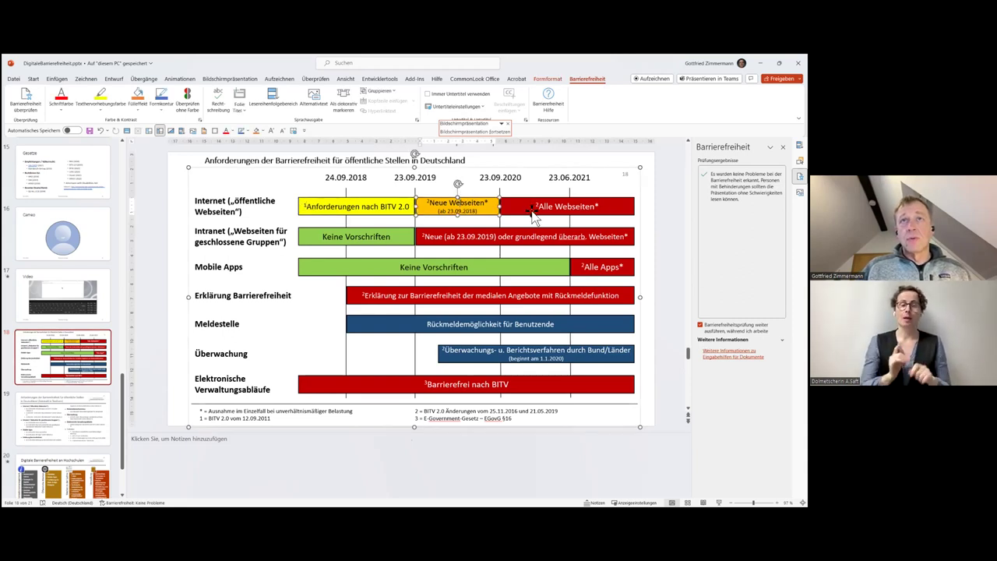
pyautogui.click(508, 242)
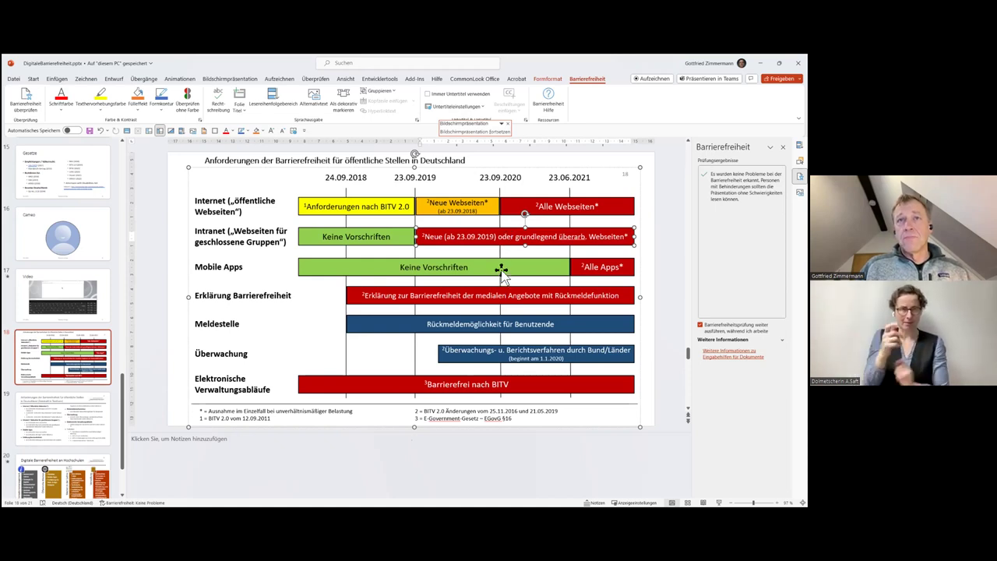
pyautogui.click(502, 270)
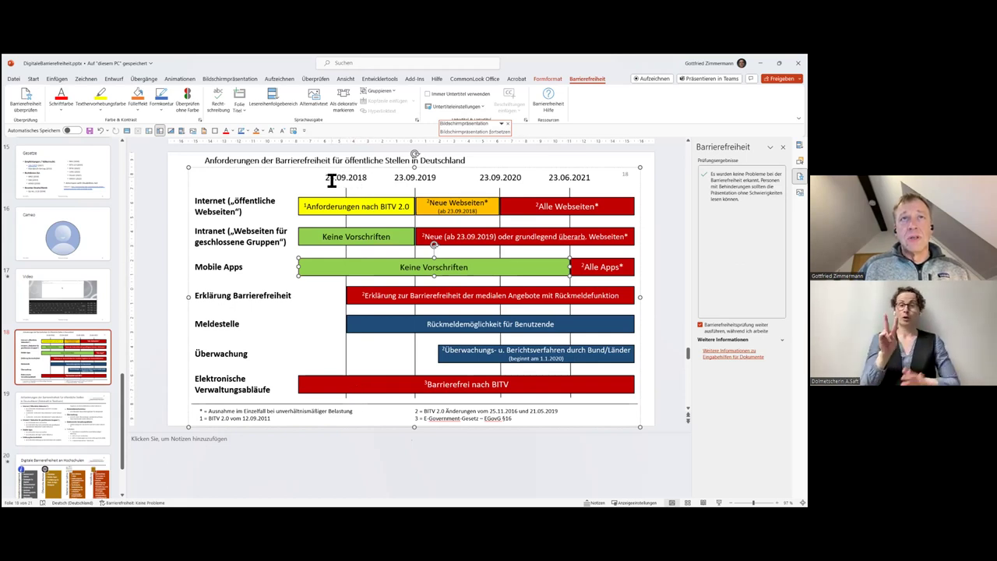
pyautogui.moveTo(325, 178); pyautogui.dragTo(366, 178)
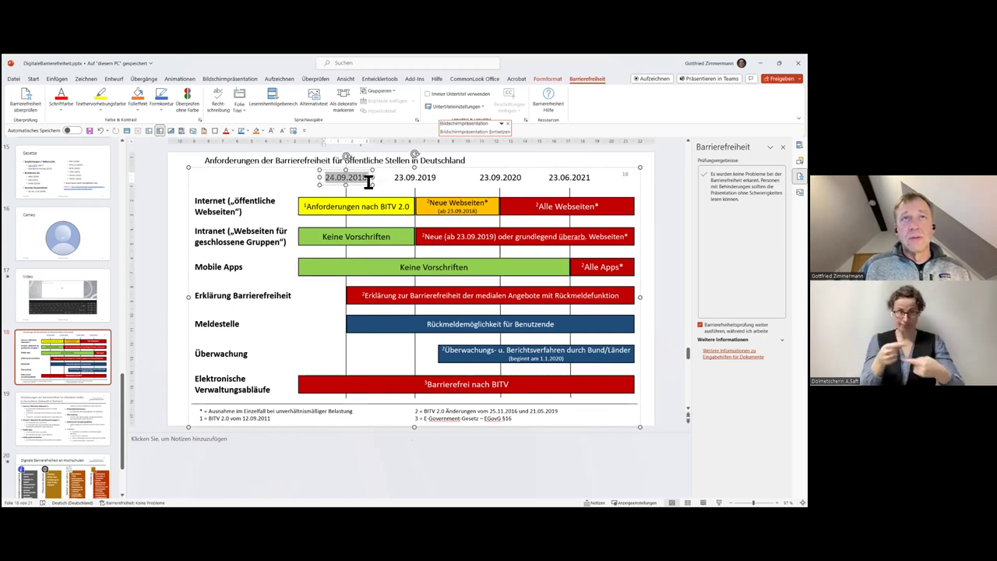
pyautogui.click(355, 176)
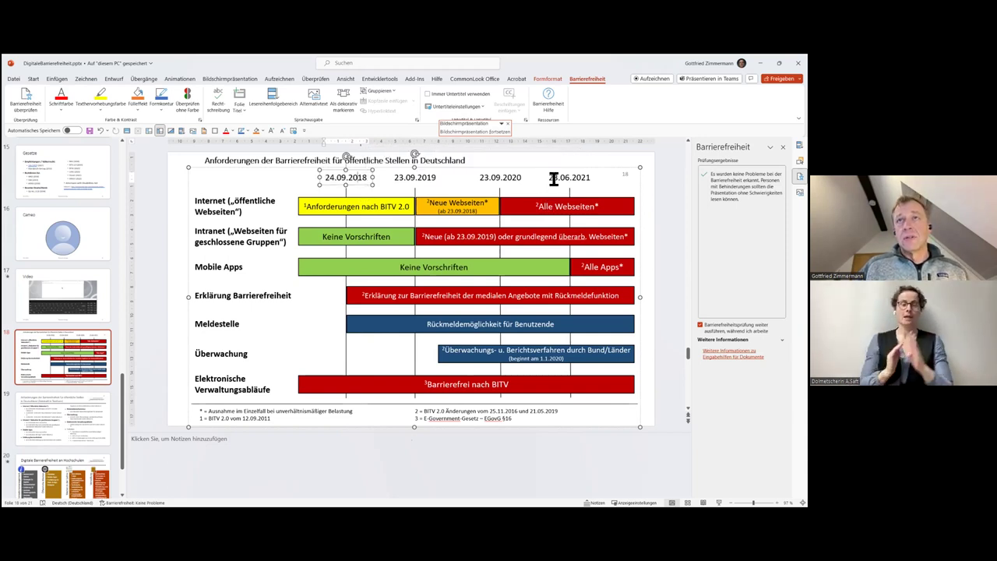
pyautogui.moveTo(549, 178); pyautogui.dragTo(569, 179)
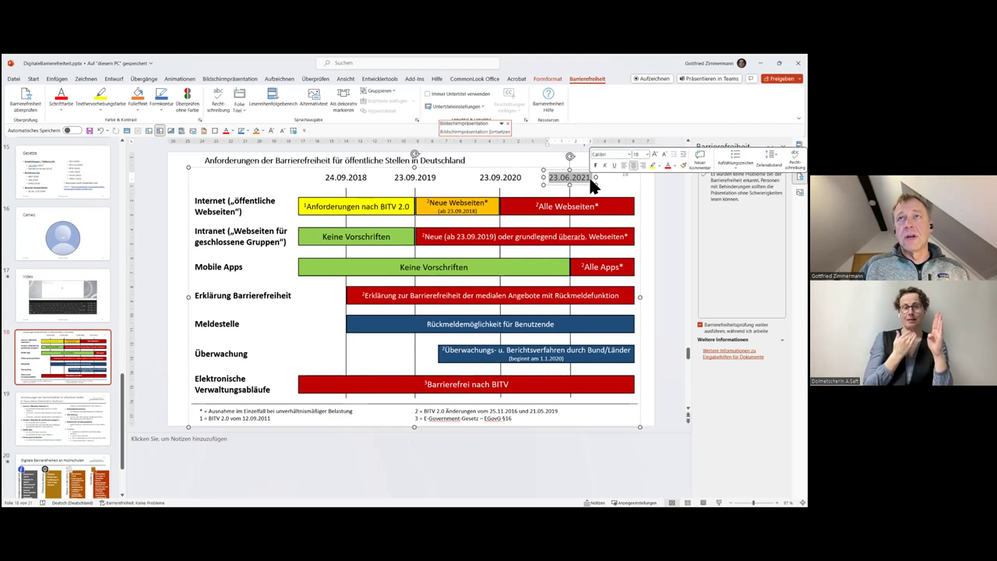
pyautogui.click(592, 180)
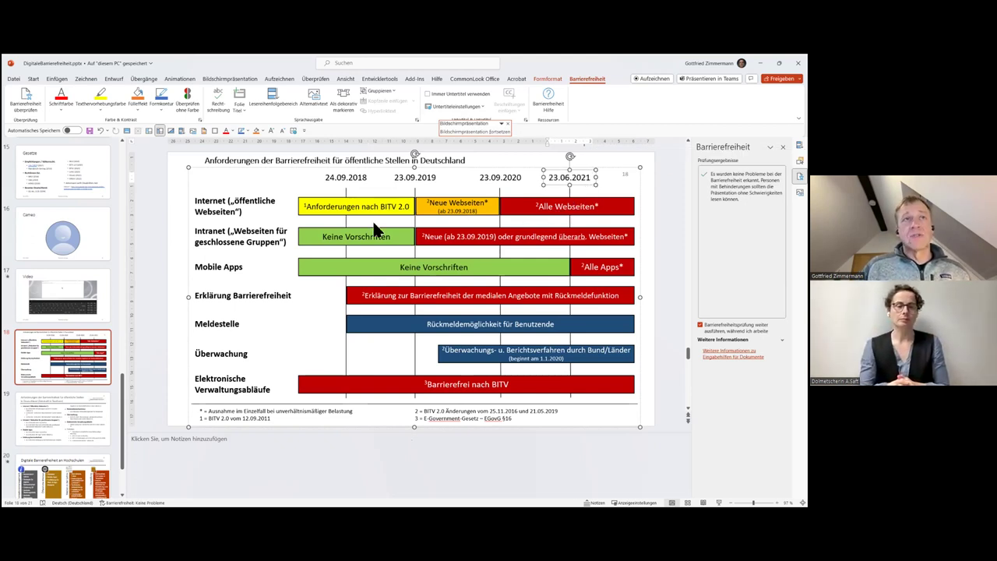
pyautogui.click(173, 247)
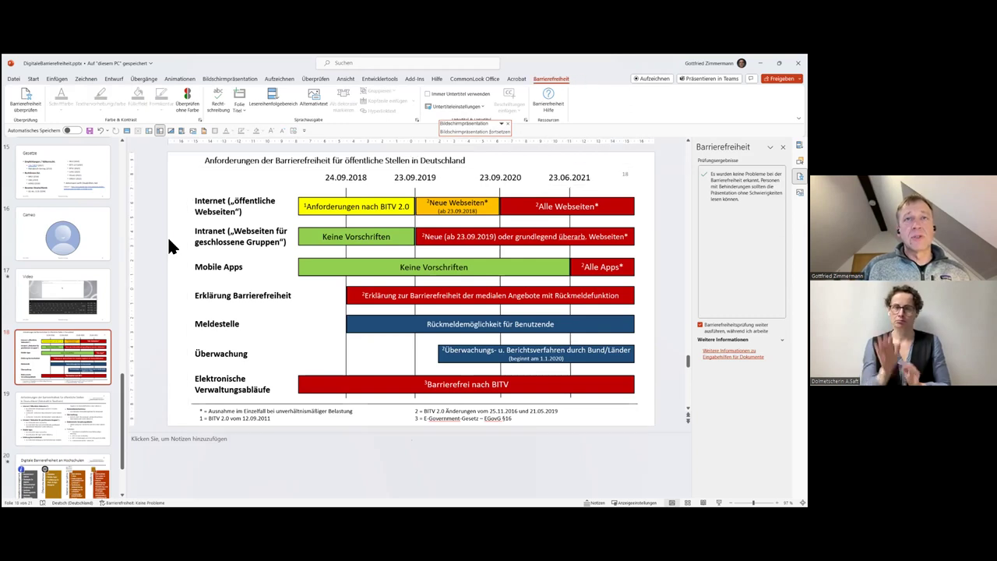
pyautogui.click(326, 186)
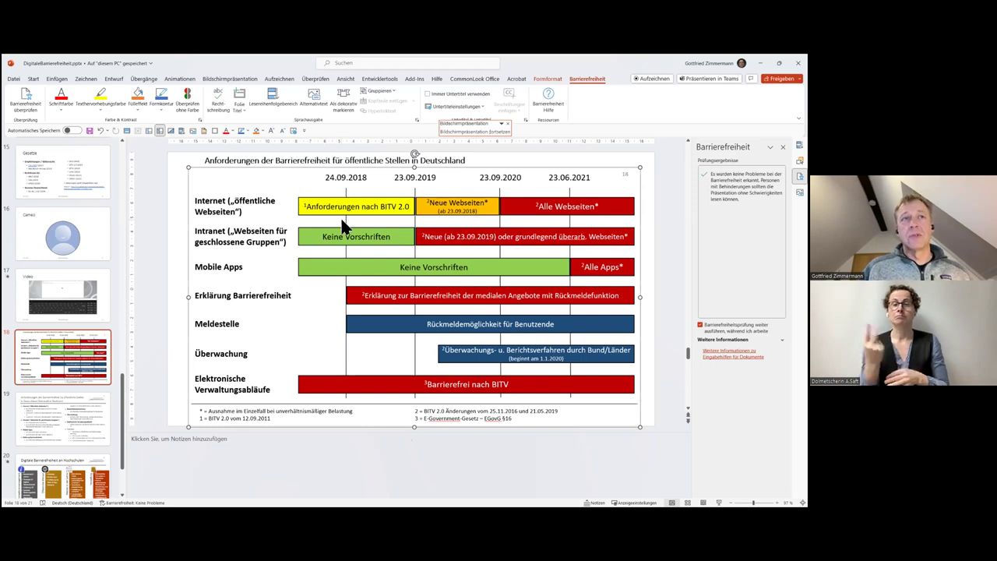
pyautogui.click(337, 207)
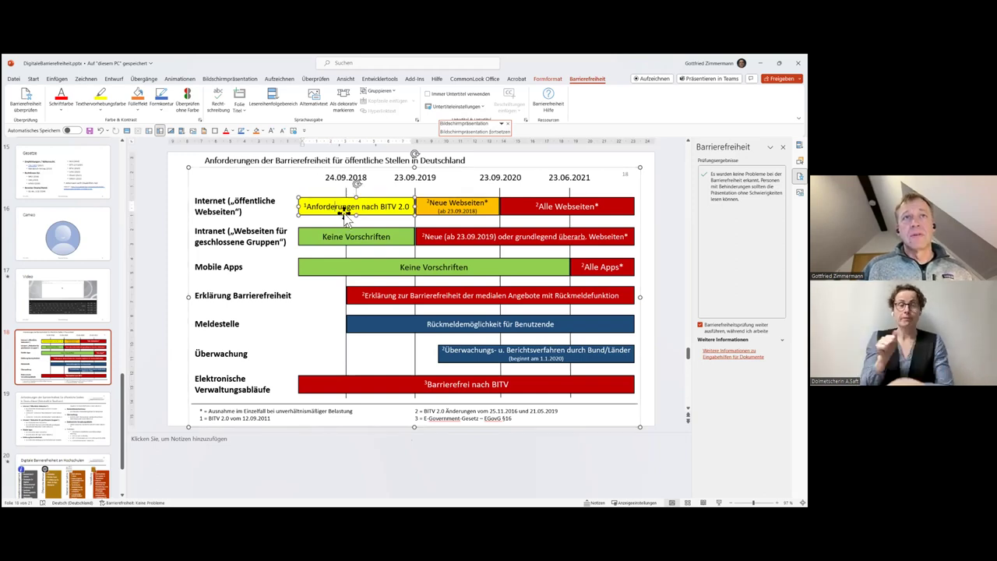
pyautogui.click(451, 210)
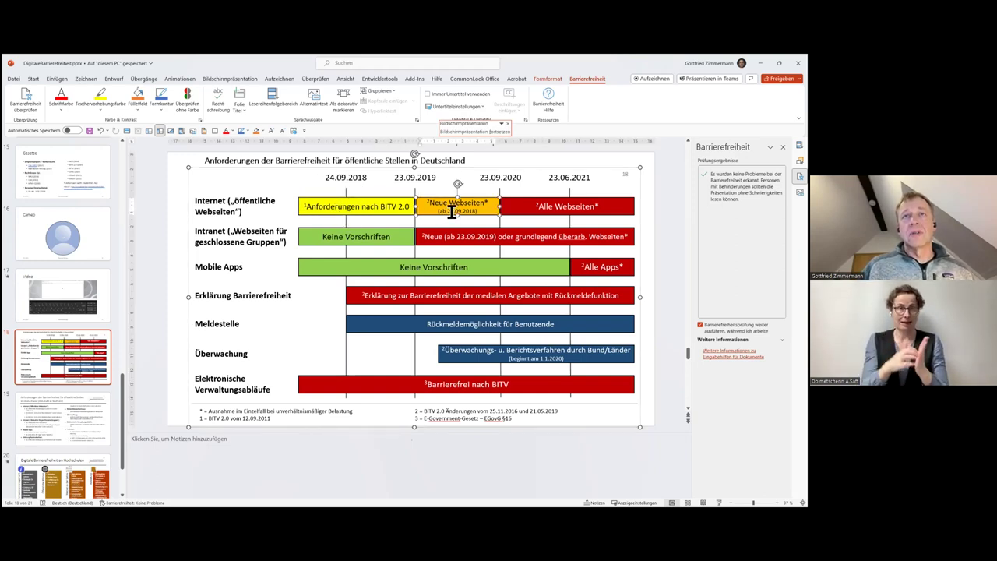
pyautogui.click(256, 208)
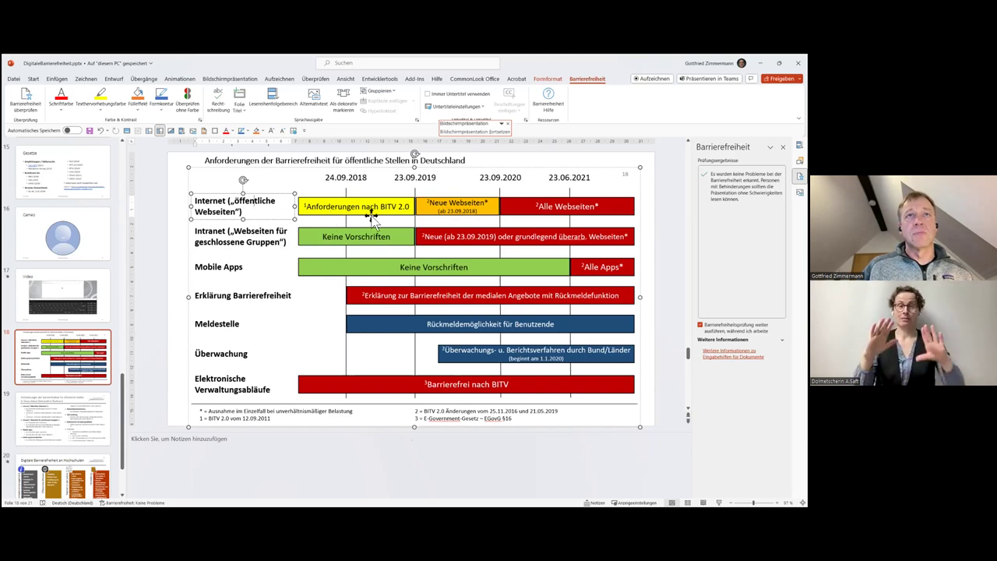
pyautogui.click(319, 161)
pyautogui.keyDown('shift'); pyautogui.click(314, 195); pyautogui.keyUp('shift')
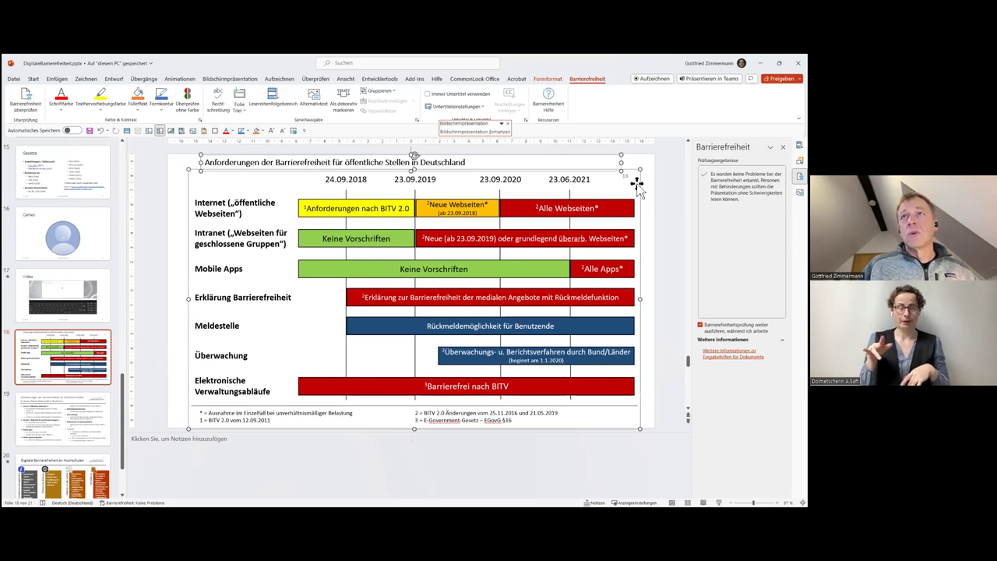
pyautogui.rightClick(637, 184)
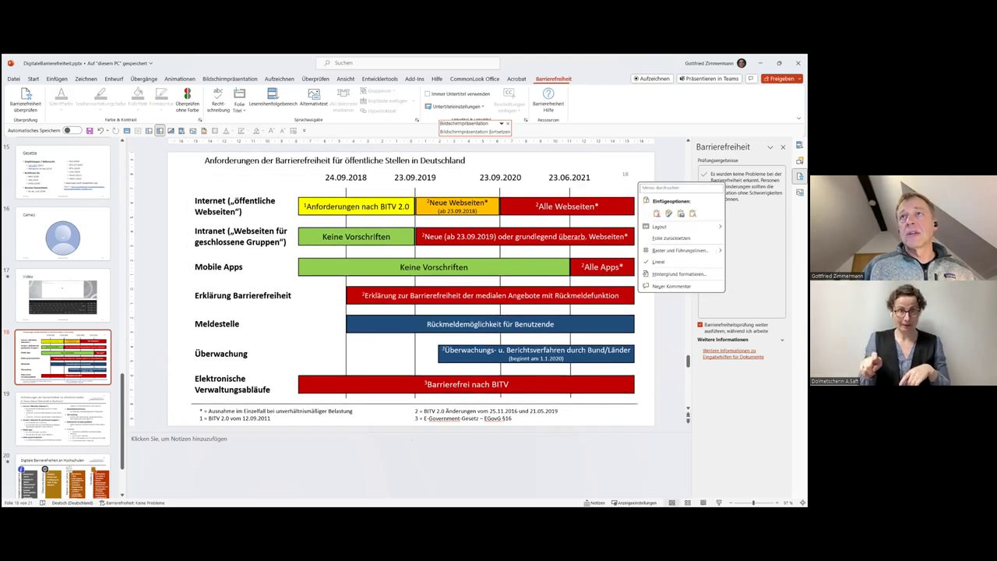
pyautogui.click(443, 166)
pyautogui.click(441, 162)
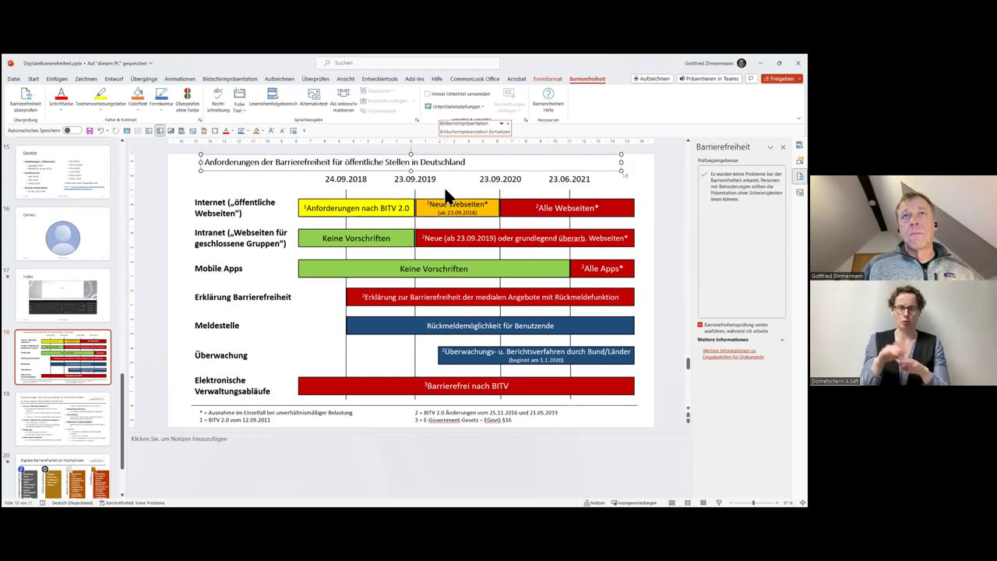
pyautogui.click(438, 178)
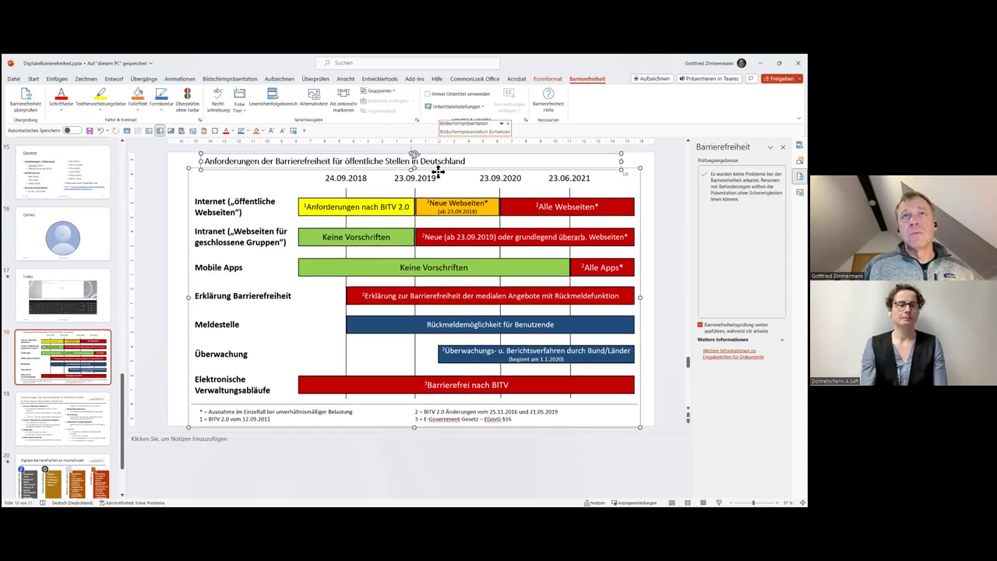
pyautogui.rightClick(438, 173)
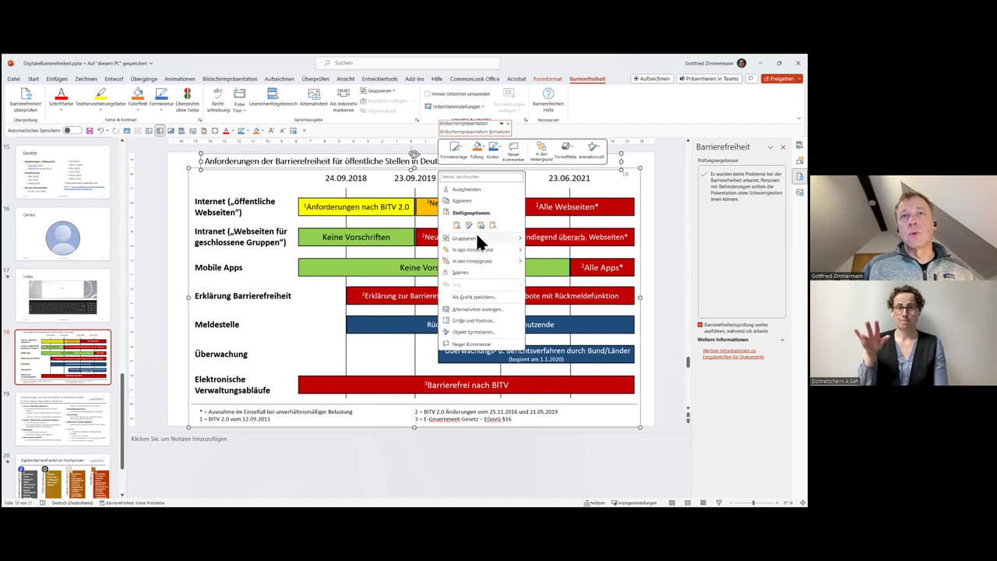
pyautogui.moveTo(465, 238)
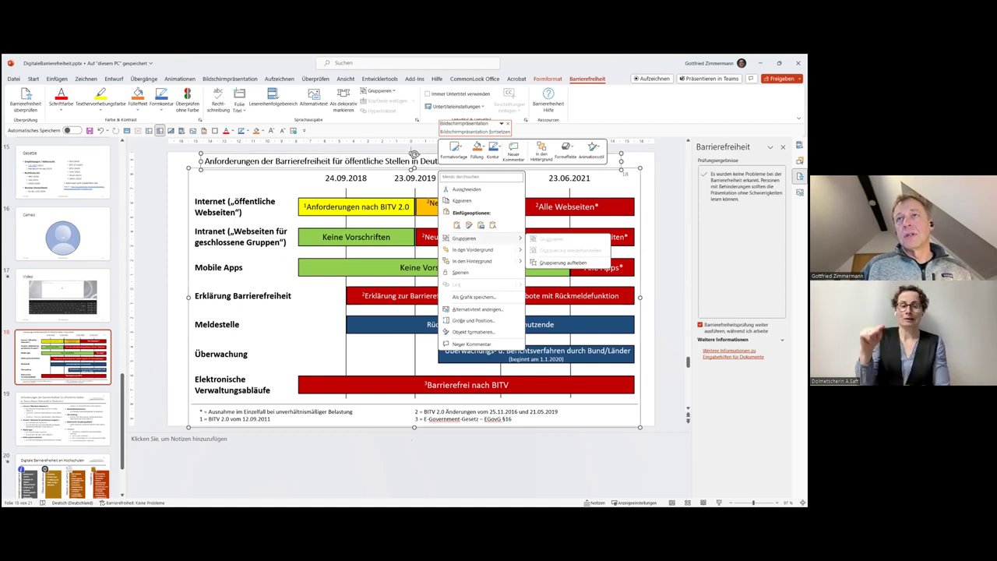
pyautogui.press('Escape')
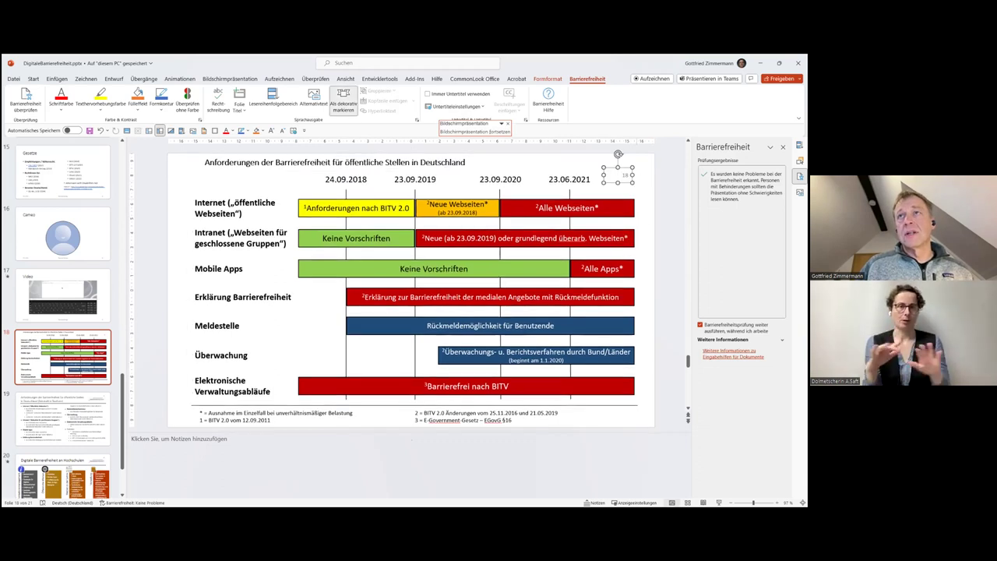
pyautogui.click(634, 209)
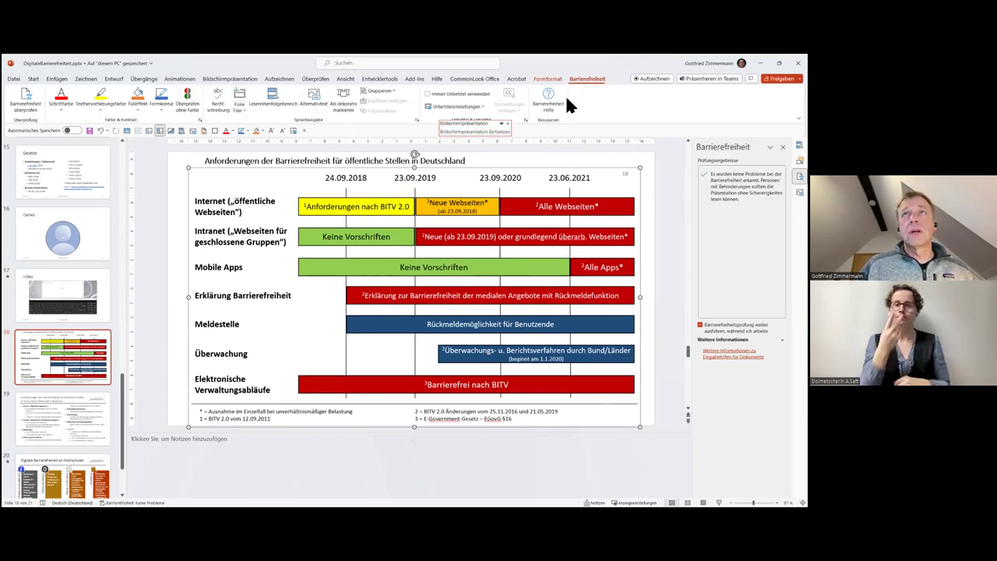
# Step: Review the timeline chart's alt text pointing to the next slide, then scroll to slide 19
pyautogui.click(315, 95)
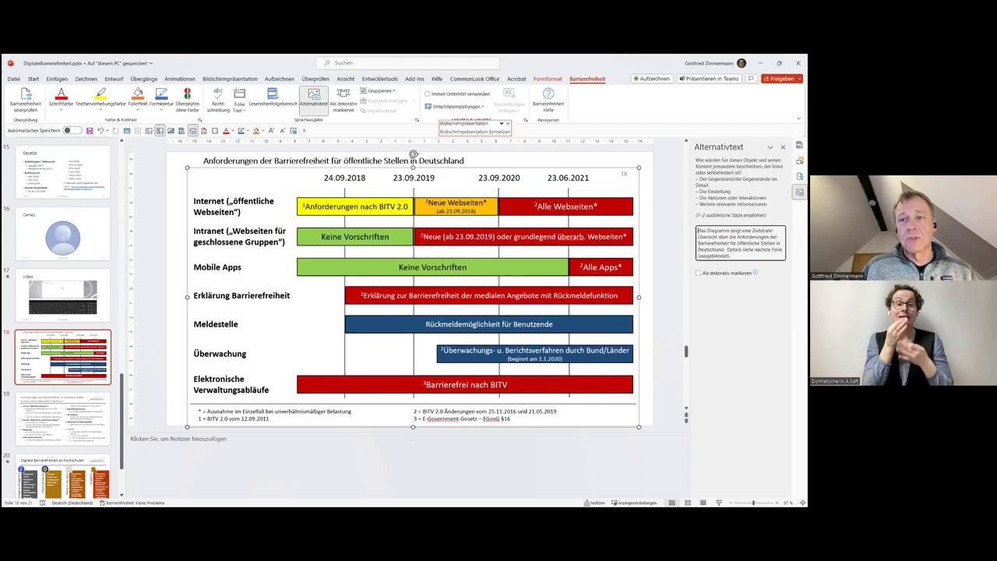
pyautogui.moveTo(697, 231); pyautogui.dragTo(726, 249)
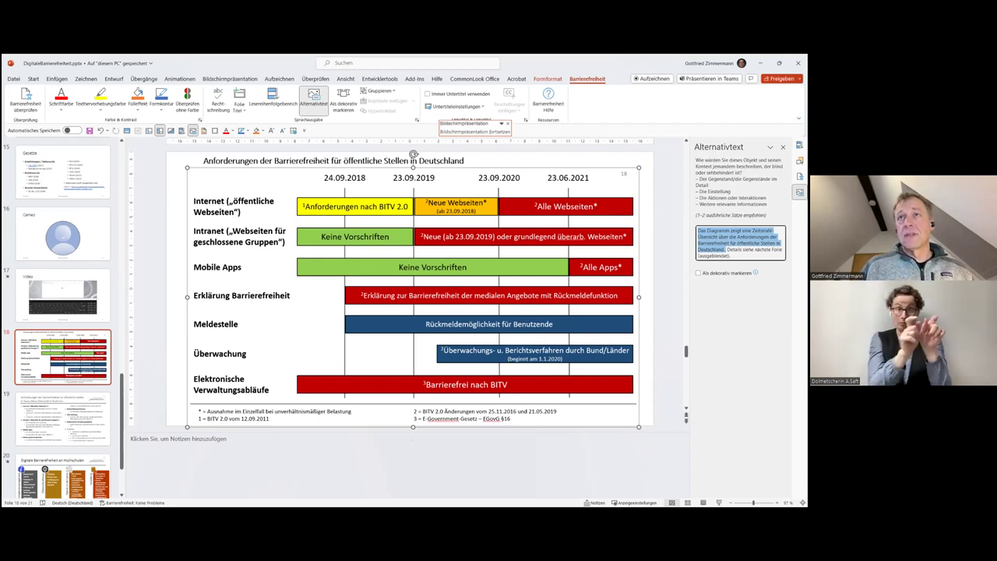
pyautogui.press('Escape')
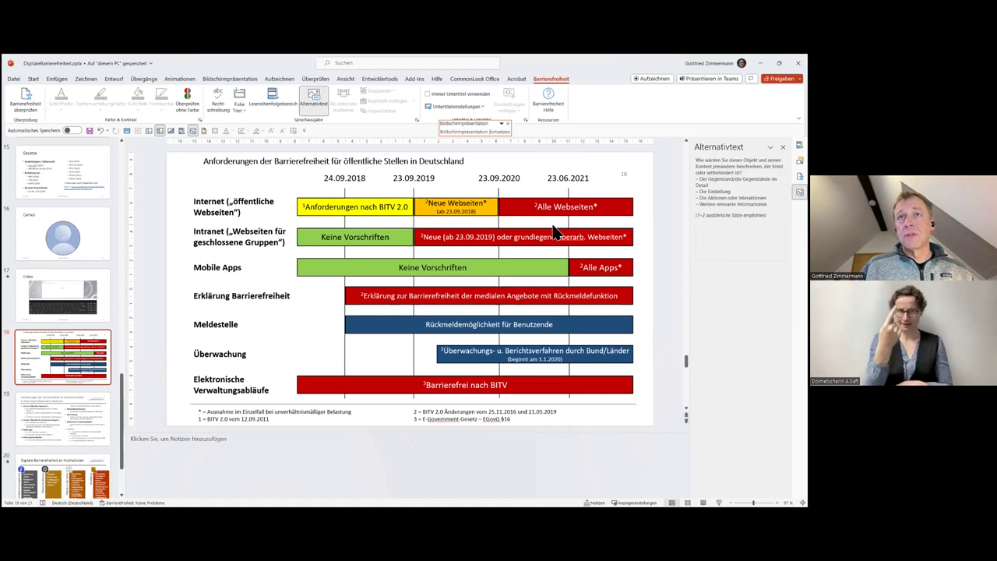
pyautogui.scroll(-1, 552, 226)
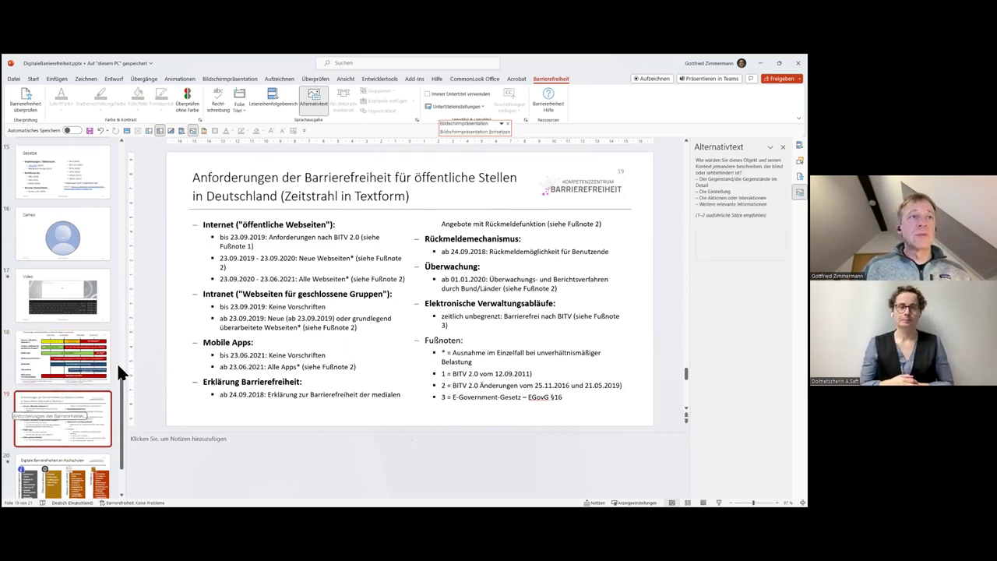
# Step: Look at the Abschnitt section options and select the text box on slide 19
pyautogui.click(33, 79)
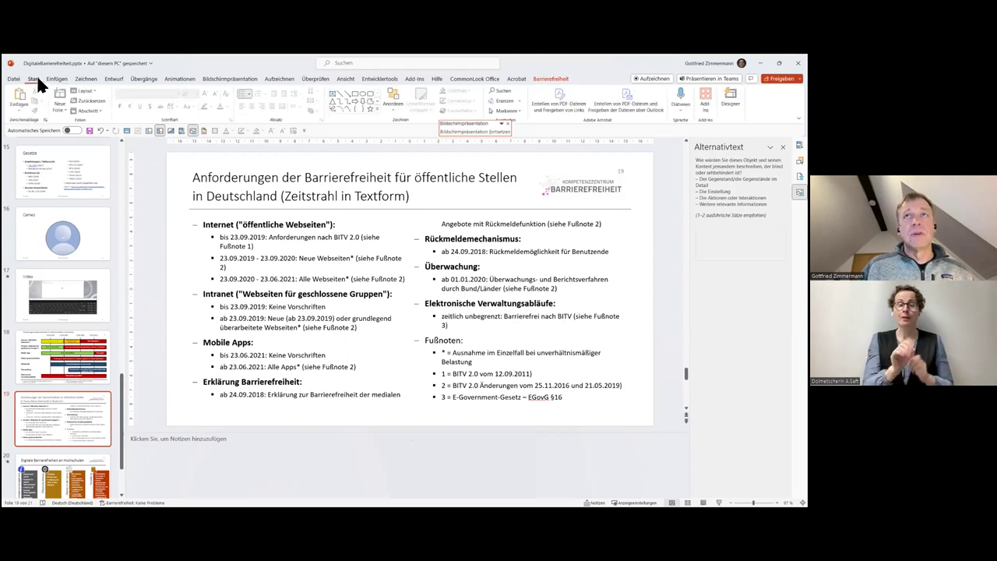
pyautogui.click(92, 113)
pyautogui.click(93, 115)
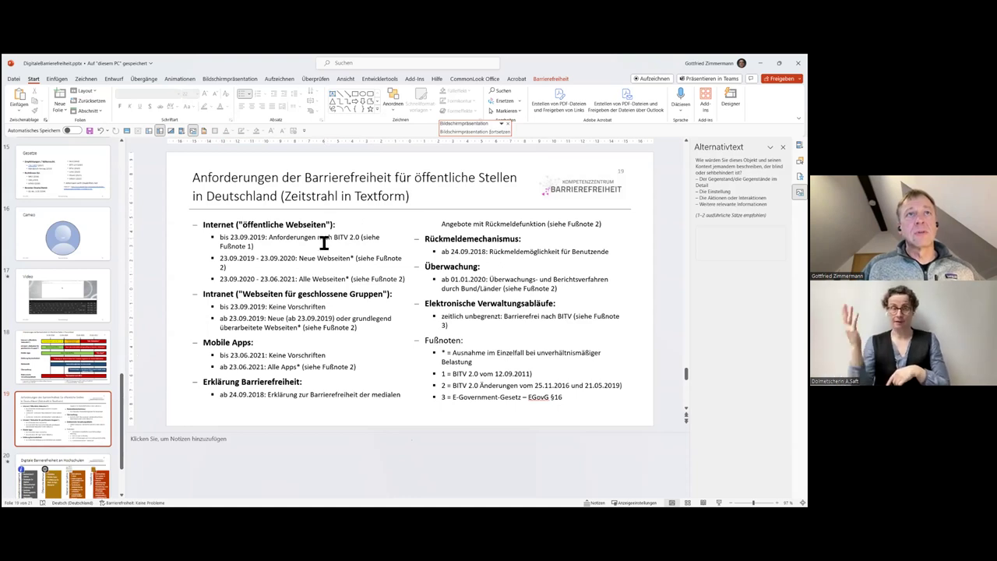
pyautogui.click(239, 267)
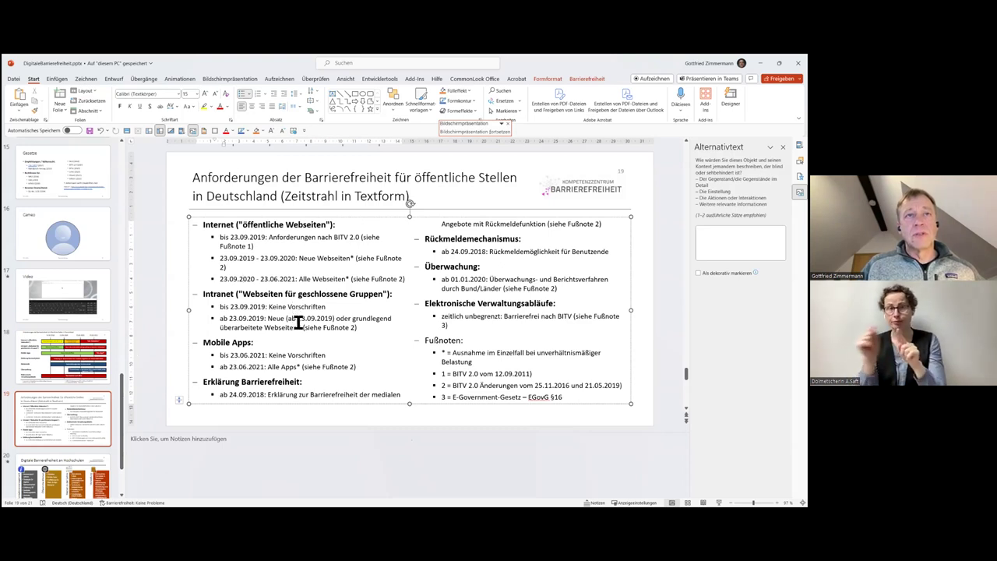
# Step: Compare slide 18's chart with slide 19's text version, then show slide 20, Digitale Barrierefreiheit an Hochschulen
pyautogui.click(92, 336)
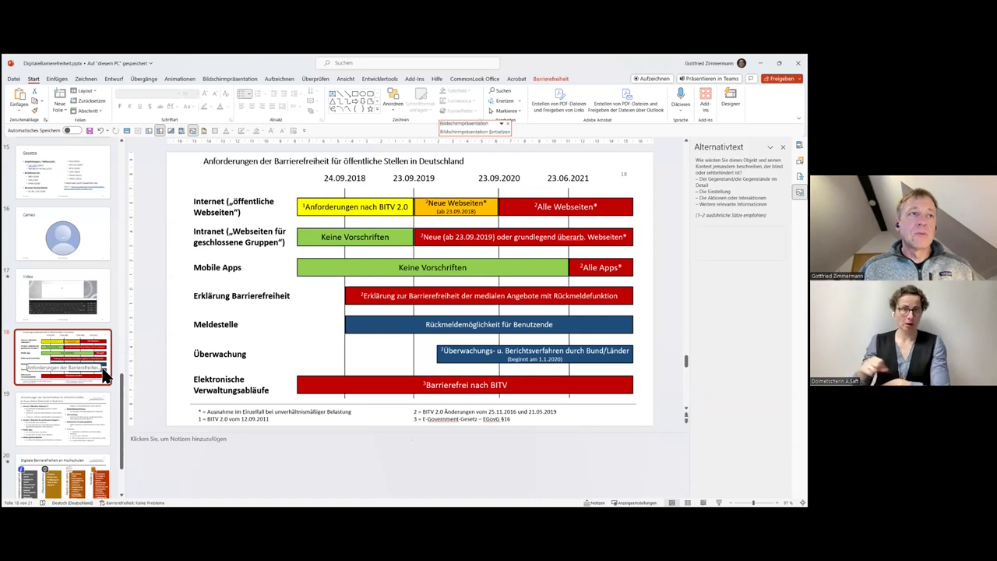
pyautogui.click(104, 395)
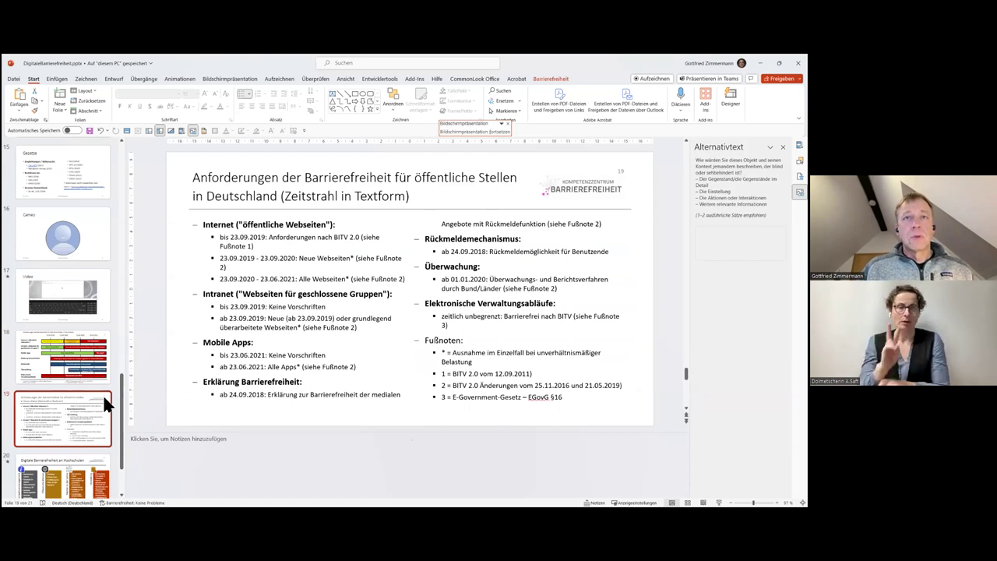
pyautogui.click(99, 343)
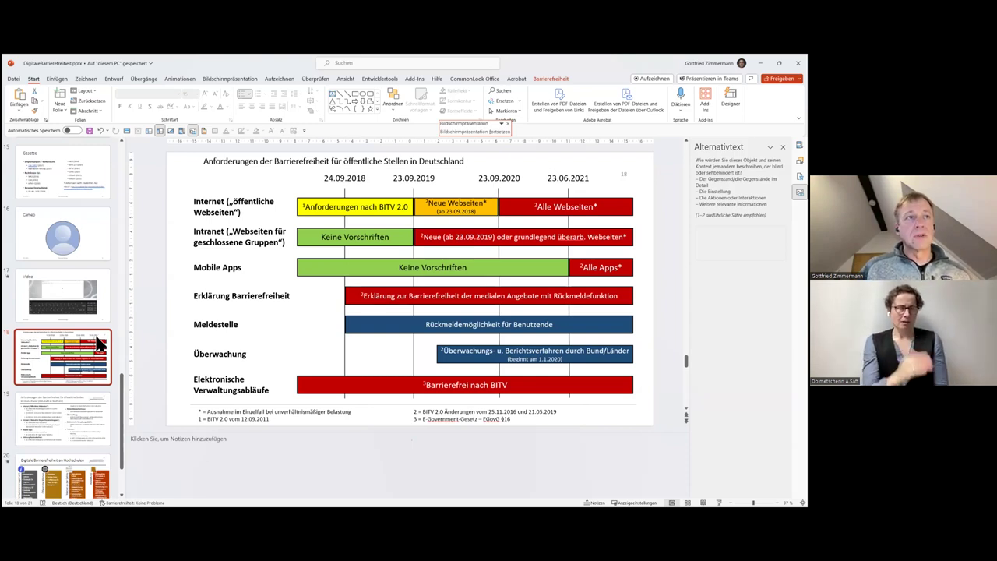
pyautogui.scroll(-1, 98, 342)
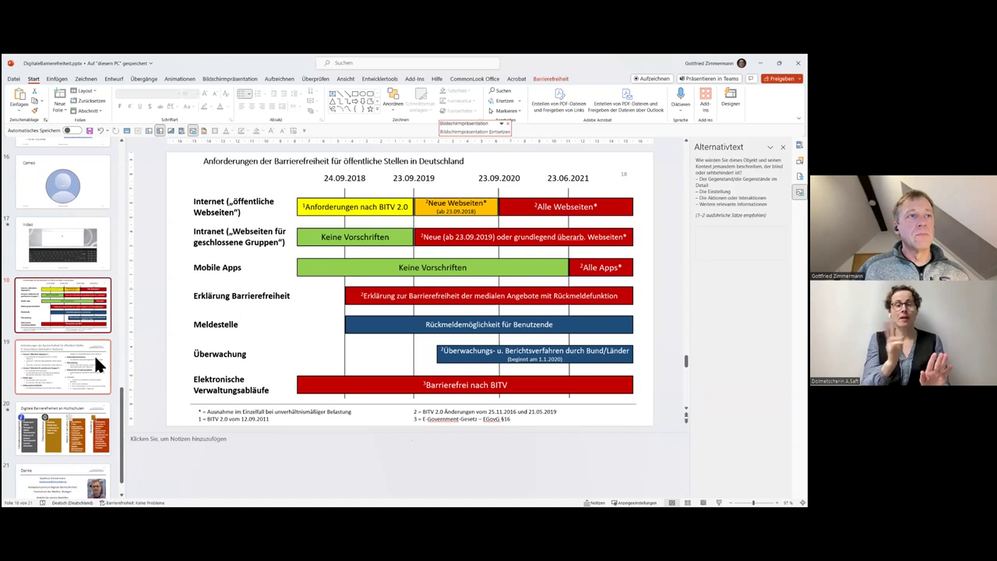
pyautogui.scroll(-1, 95, 358)
pyautogui.click(100, 390)
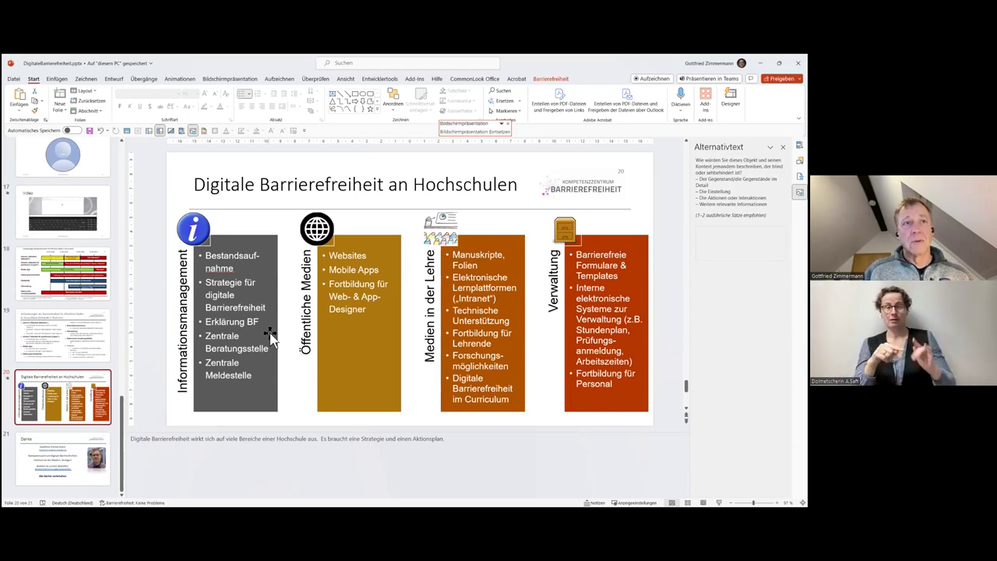
# Step: Write 'Hier ist die lange Beschreibung.' into the speaker notes beneath slide 18's timeline chart
pyautogui.click(98, 290)
pyautogui.click(274, 460)
pyautogui.write('Hier ist di')
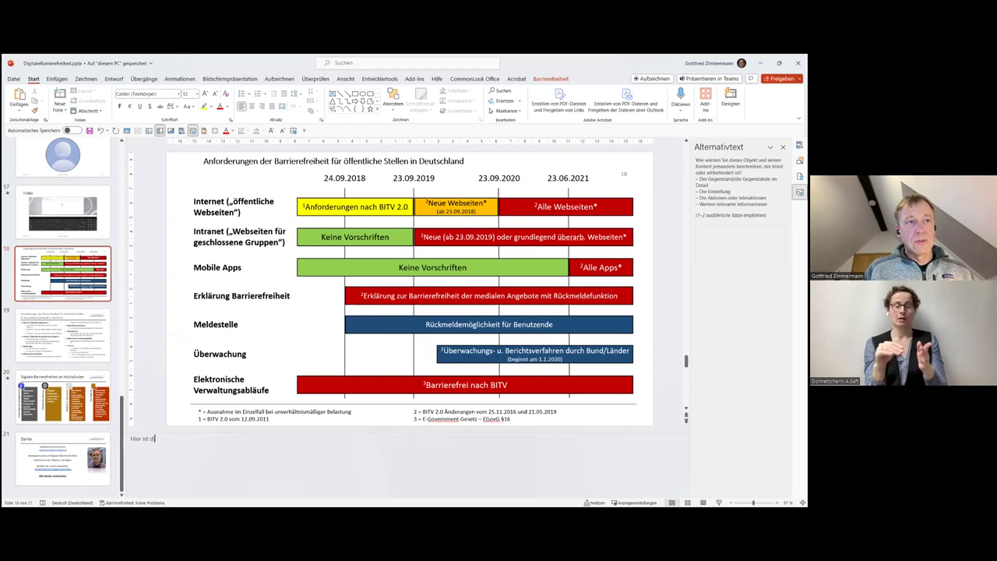
pyautogui.write('e lange Beschreibung.')
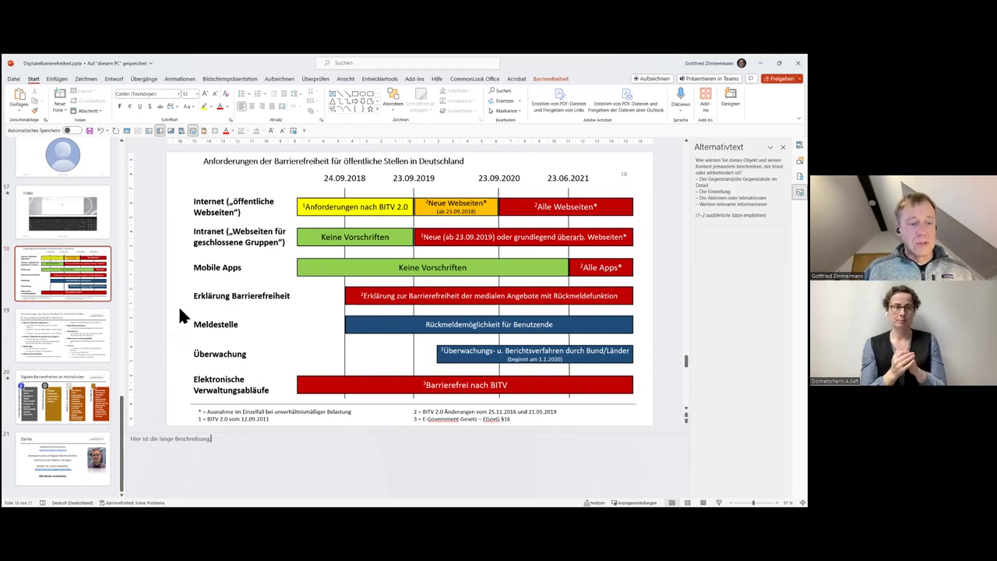
pyautogui.hotkey('shift', 'F5')
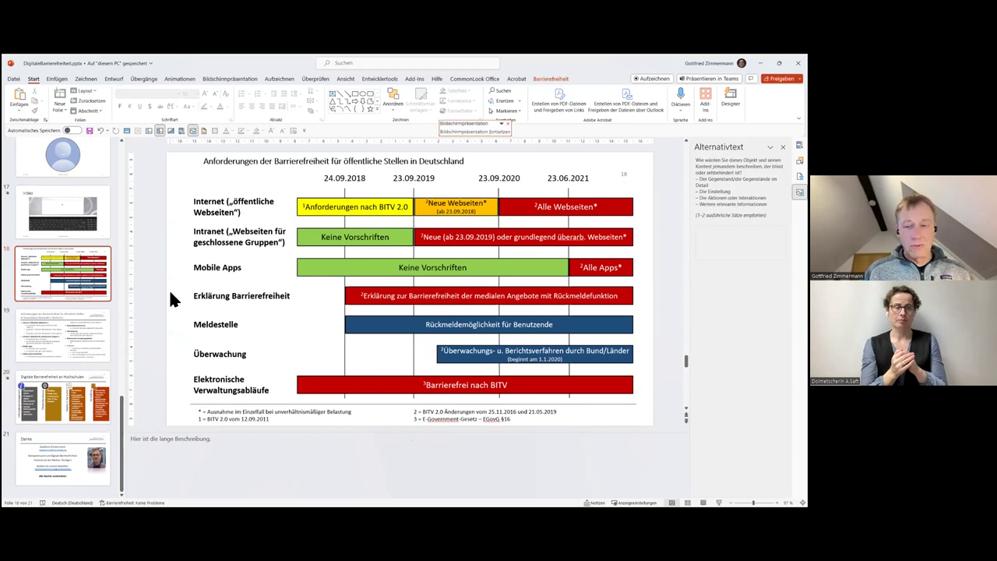
pyautogui.click(170, 294)
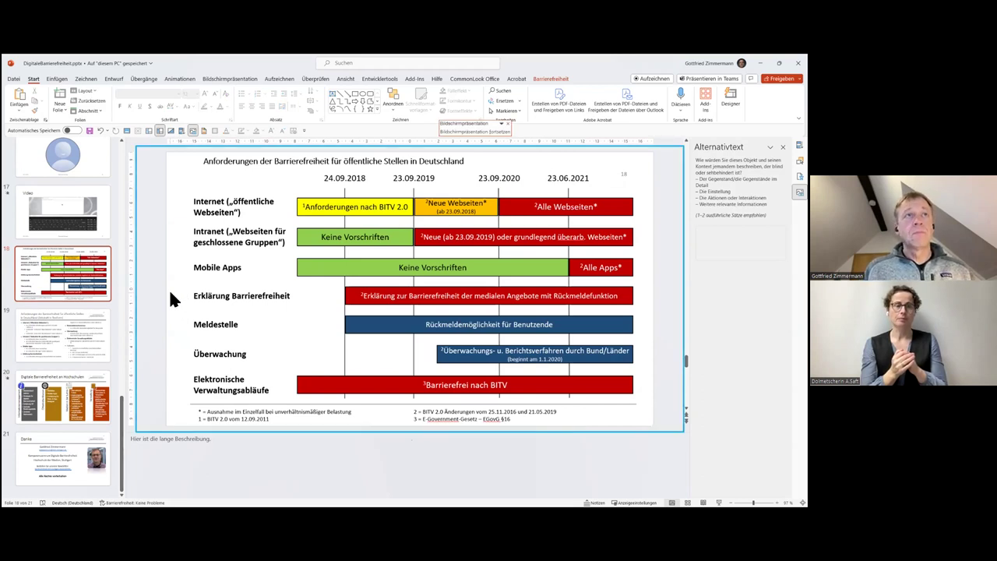
pyautogui.press('Tab')
pyautogui.press('Tab')
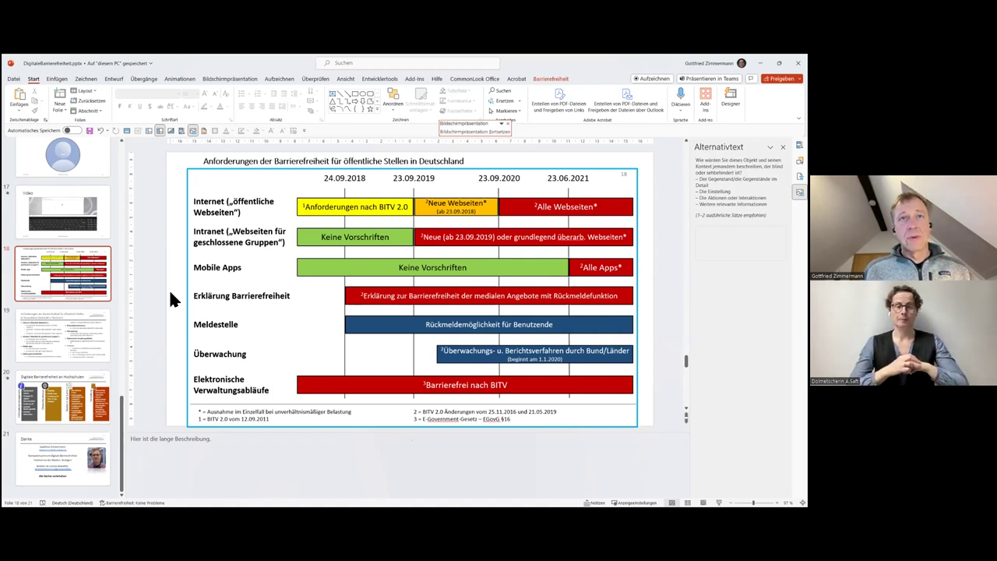
pyautogui.press('Tab')
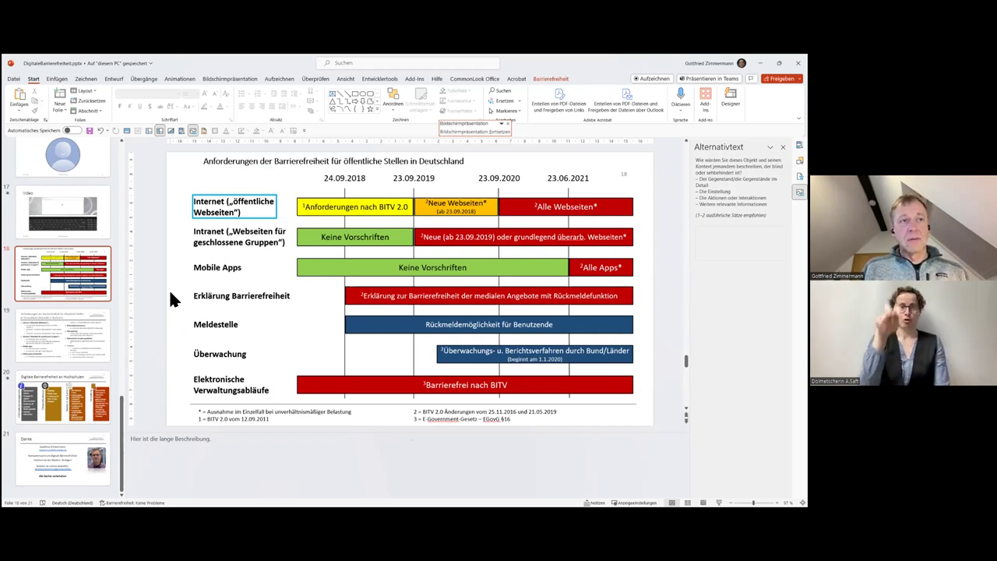
pyautogui.press('Escape')
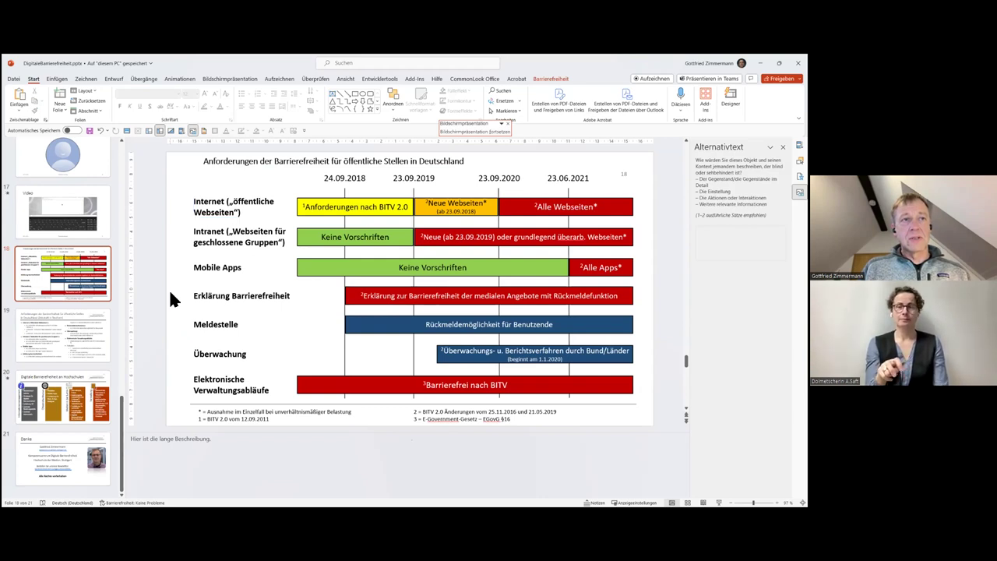
pyautogui.press('F6')
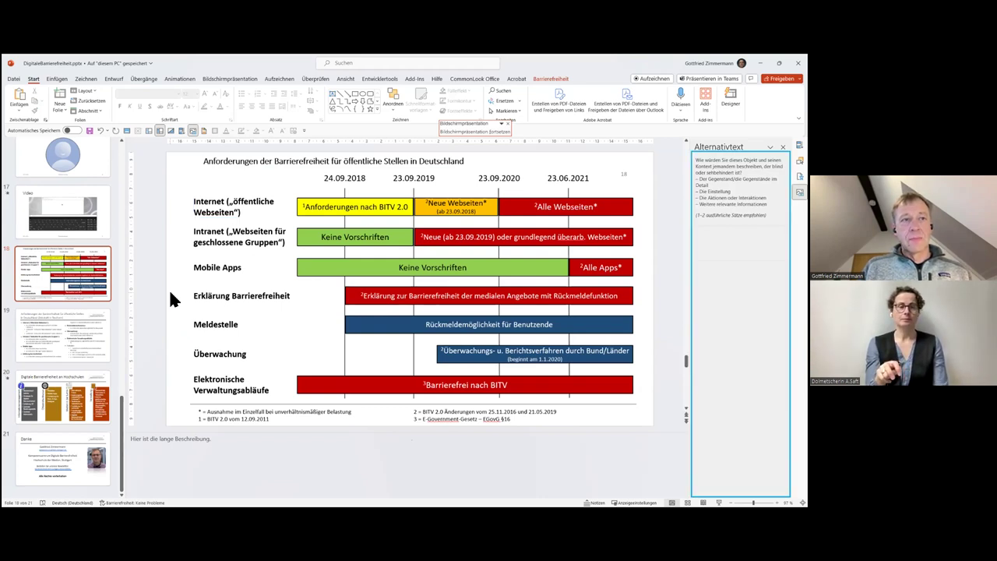
pyautogui.press('F6')
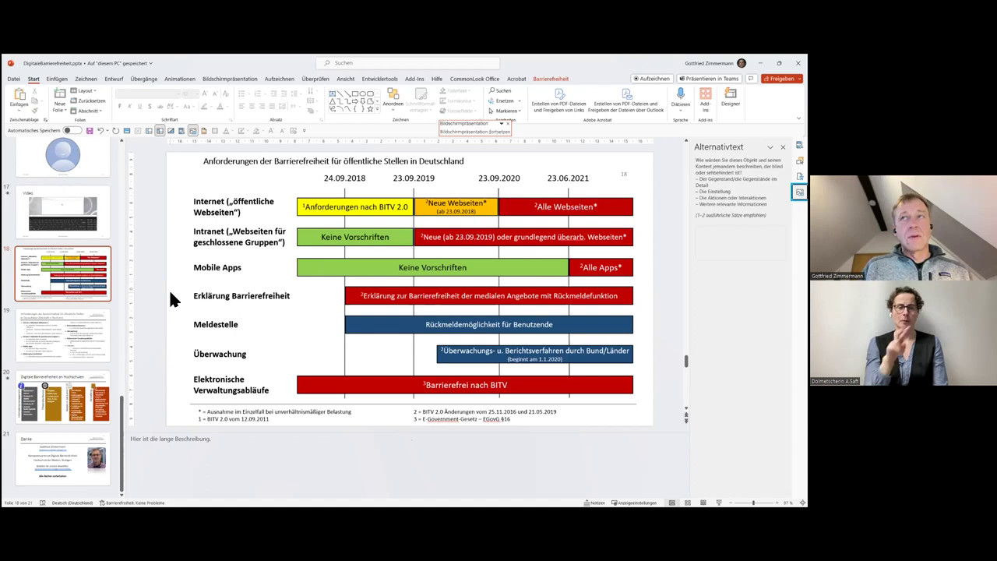
pyautogui.press('F6')
pyautogui.press('F6')
pyautogui.press('F6')
pyautogui.press('F6')
pyautogui.press('F6')
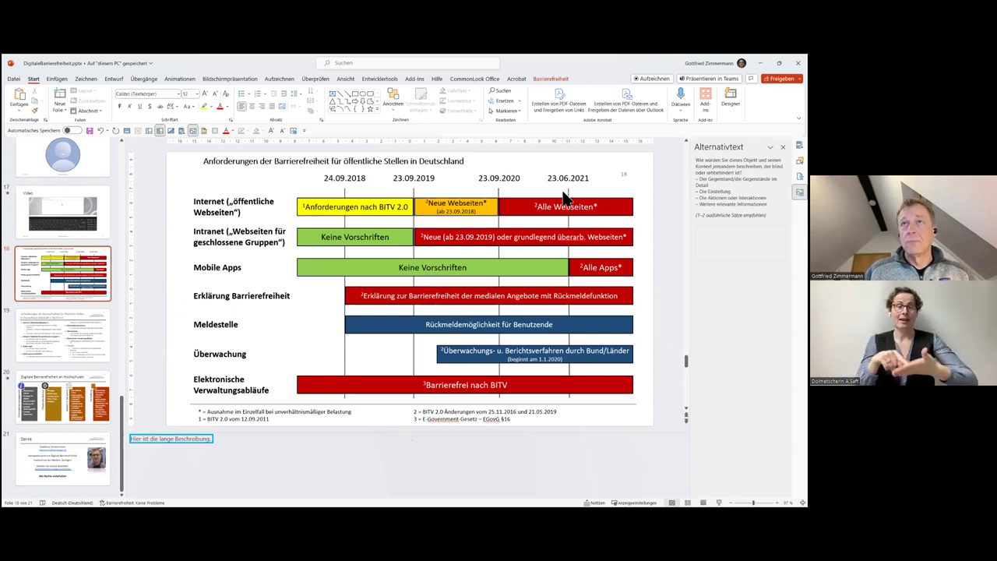
pyautogui.hotkey('shift', 'F5')
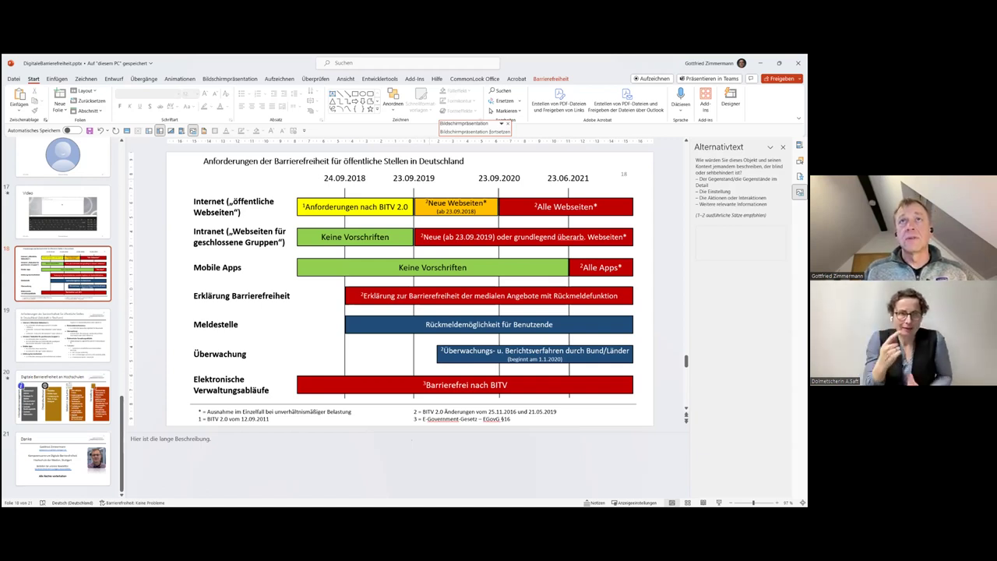
pyautogui.hotkey('shift', 'F5')
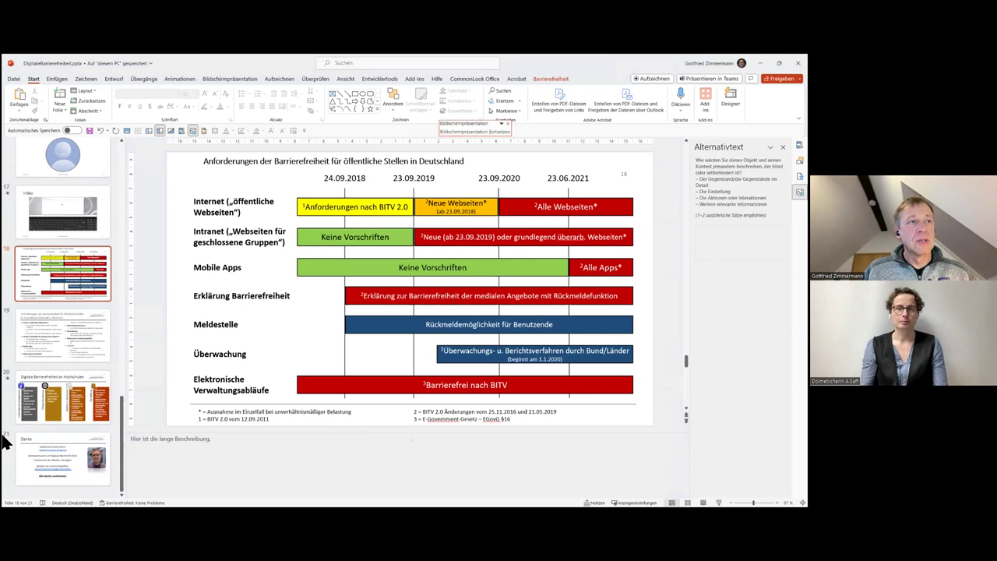
# Step: Select slide 20's SmartArt, scroll through its text pane's four areas, then click the title
pyautogui.click(60, 397)
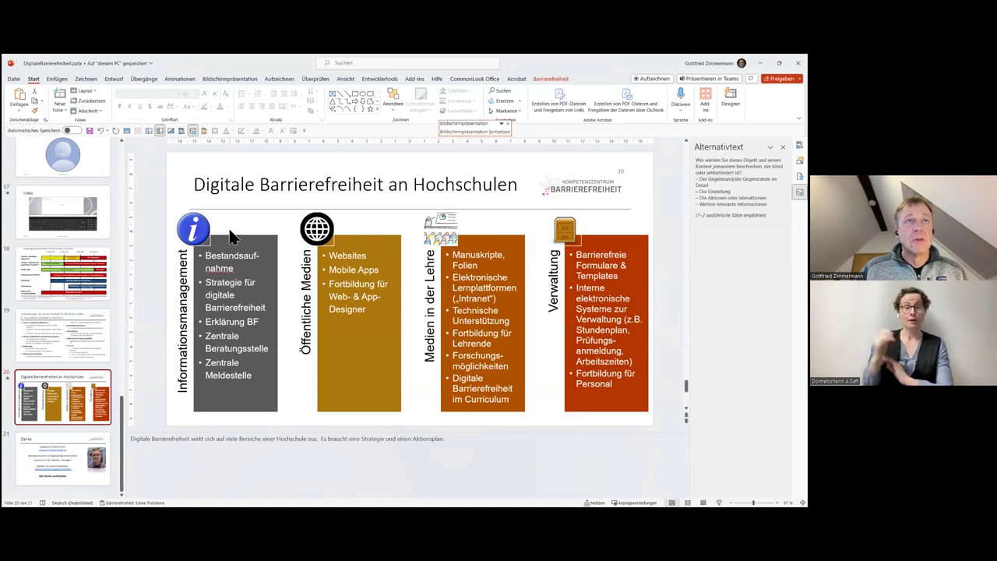
pyautogui.click(231, 238)
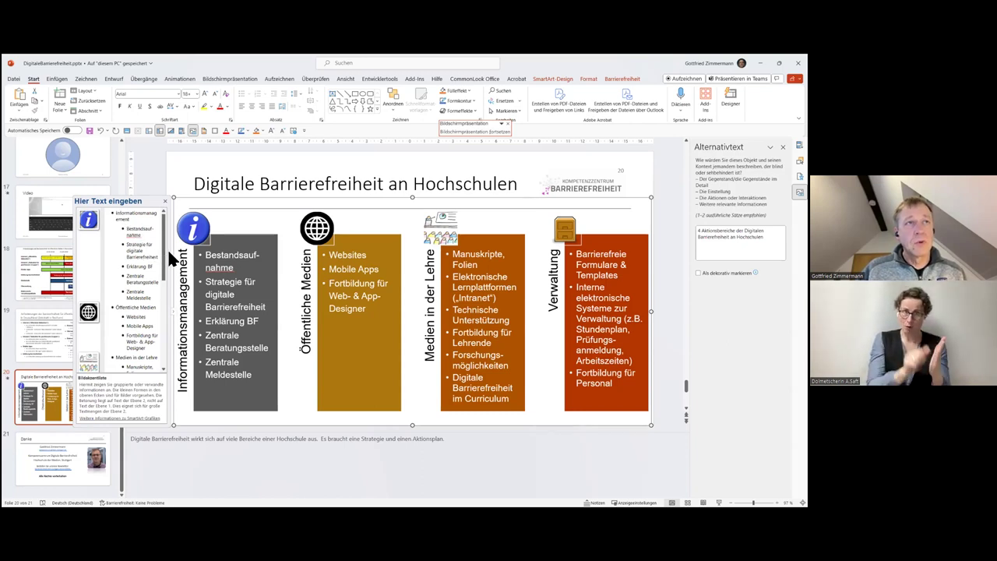
pyautogui.moveTo(165, 257); pyautogui.dragTo(167, 342)
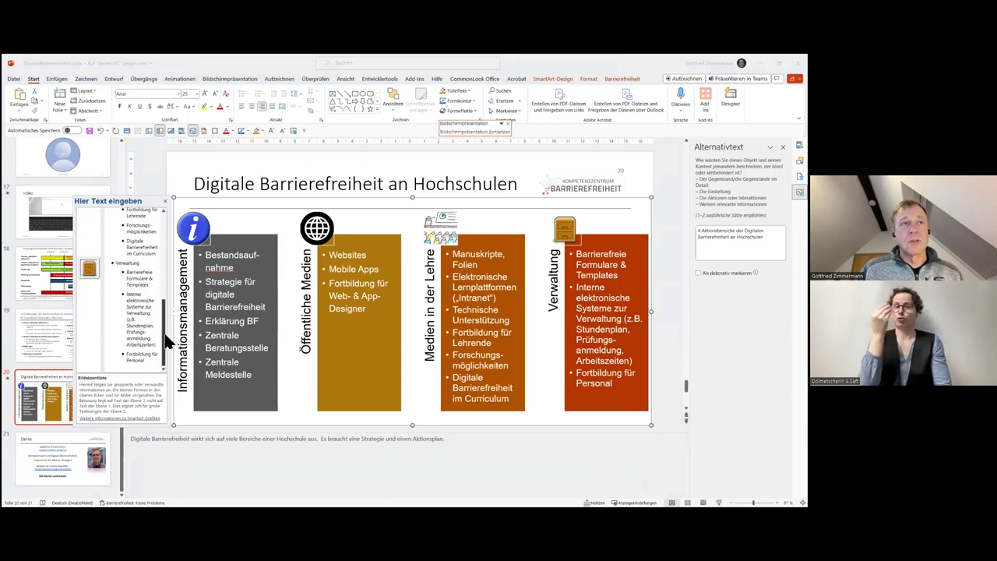
pyautogui.moveTo(166, 342); pyautogui.dragTo(166, 232)
pyautogui.click(271, 232)
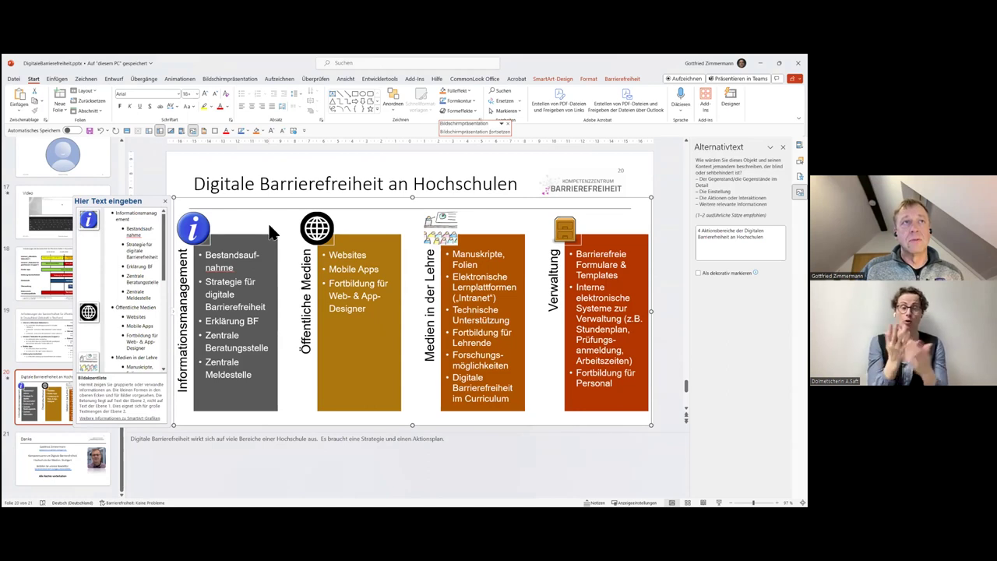
pyautogui.click(233, 194)
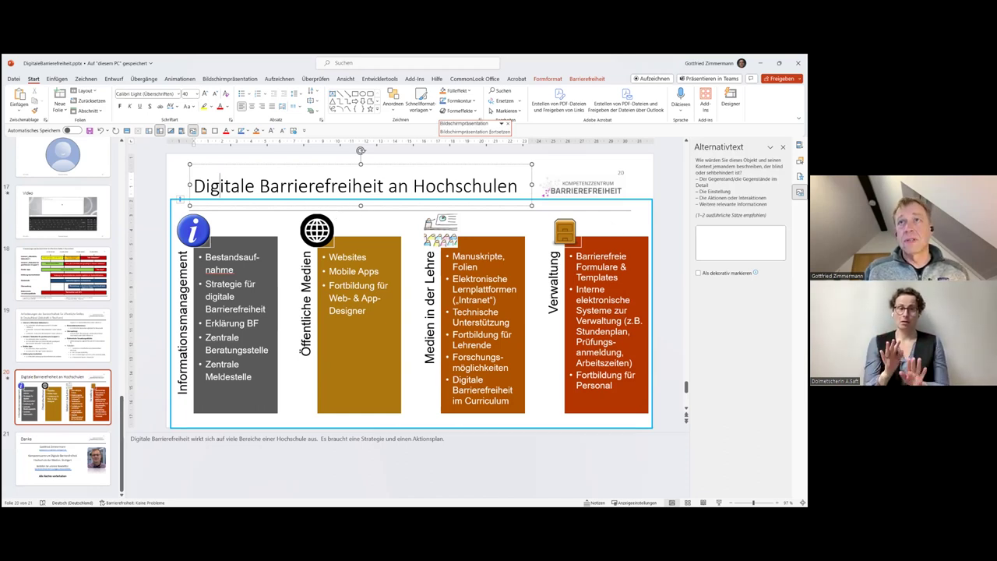
# Step: Tab to the SmartArt and review its alt text '4 Aktionsbereiche der Digitalen Barrierefreiheit an Hochschulen'
pyautogui.press('Escape')
pyautogui.press('Tab')
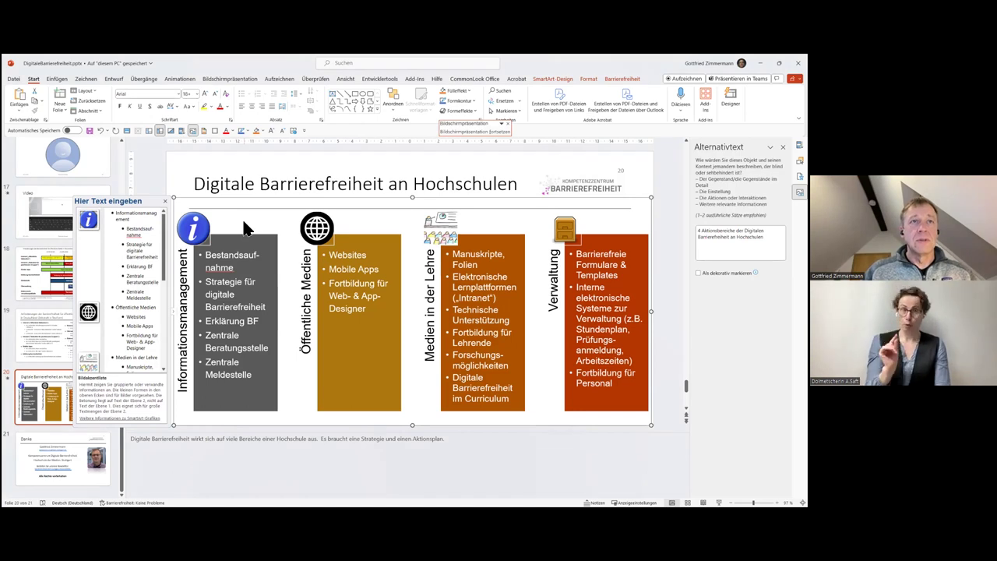
pyautogui.click(736, 236)
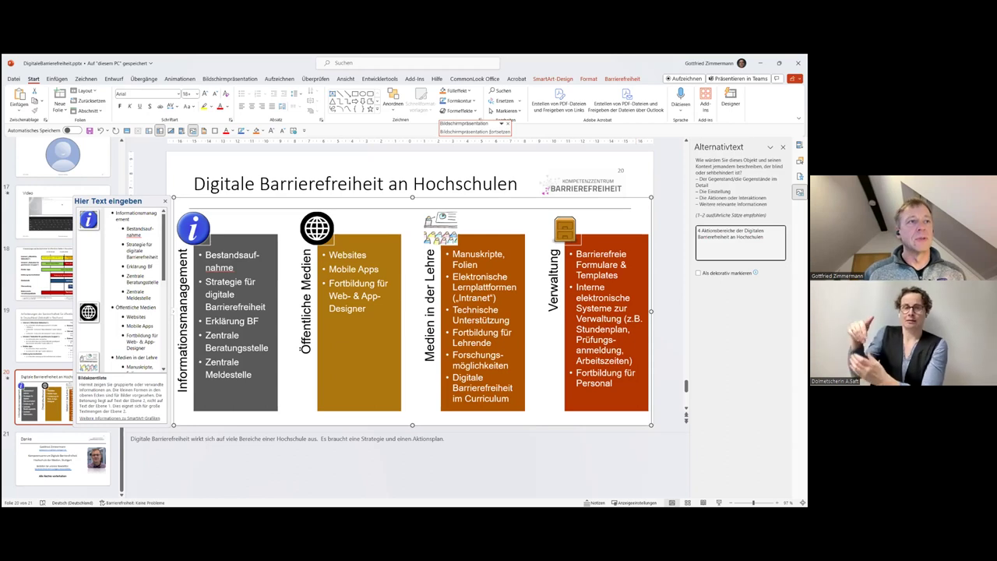
# Step: Select the video on slide 17 'Video' and open the Beschriftungen einfügen caption options
pyautogui.click(52, 335)
pyautogui.scroll(1, 52, 335)
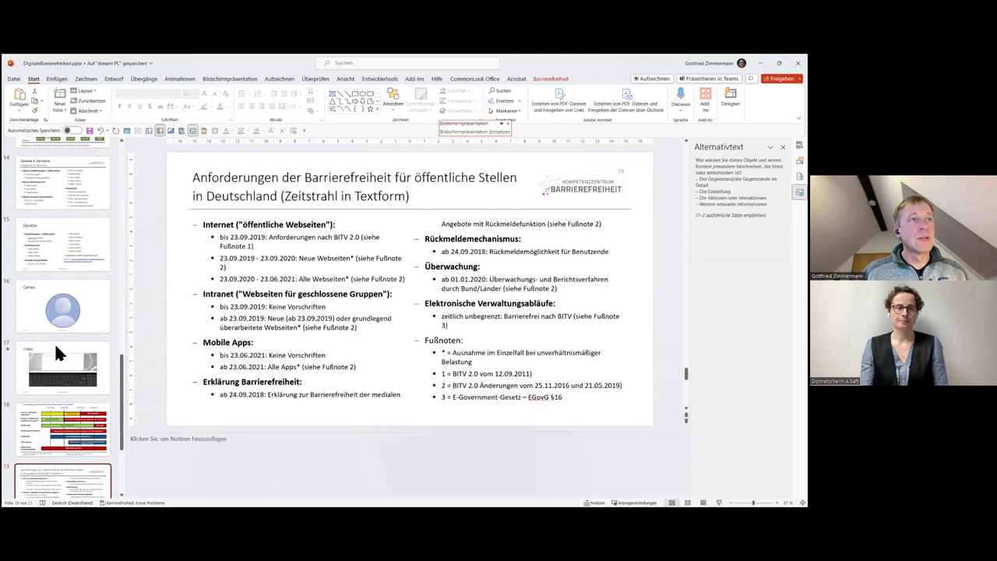
pyautogui.click(105, 354)
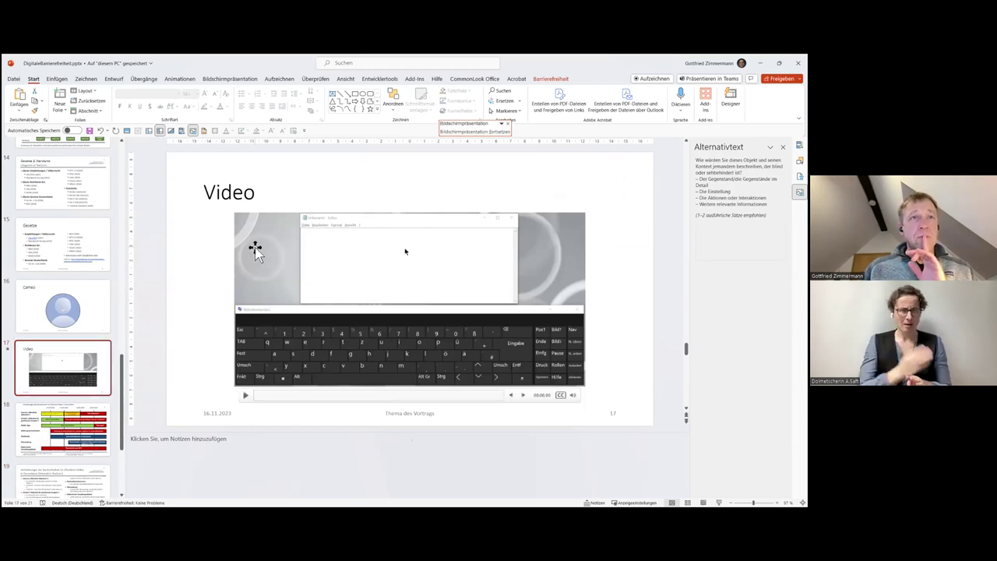
pyautogui.moveTo(405, 300)
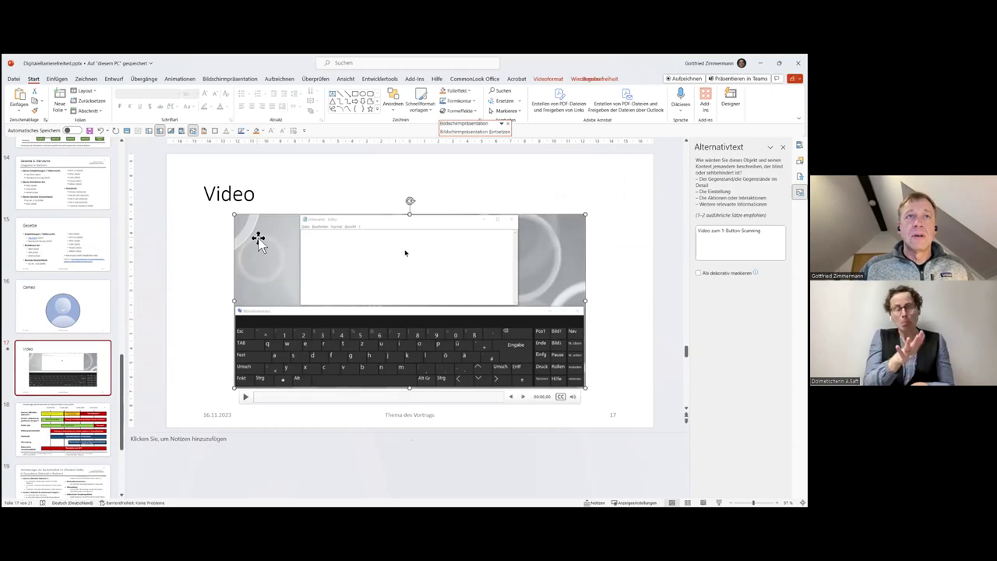
pyautogui.click(258, 240)
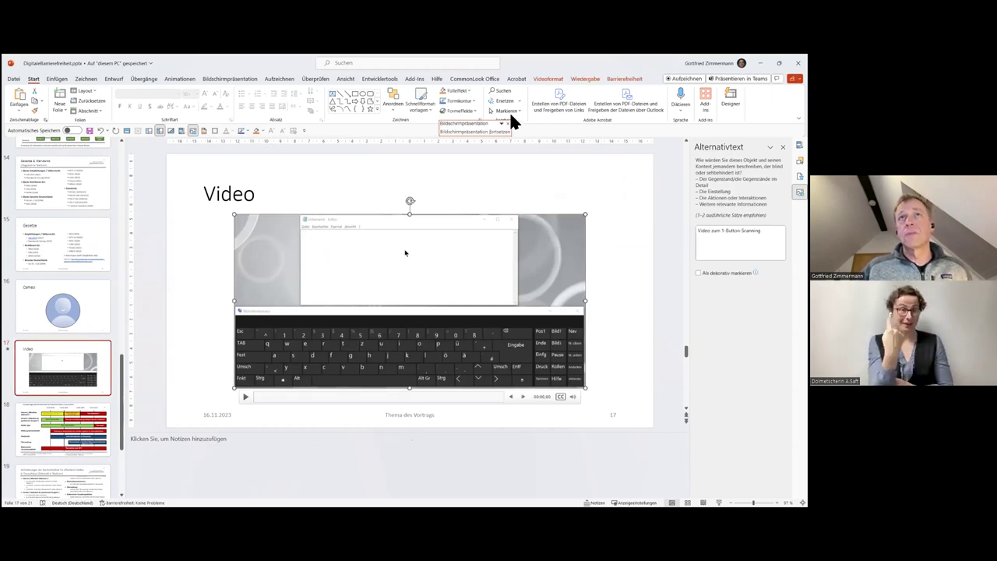
pyautogui.click(547, 80)
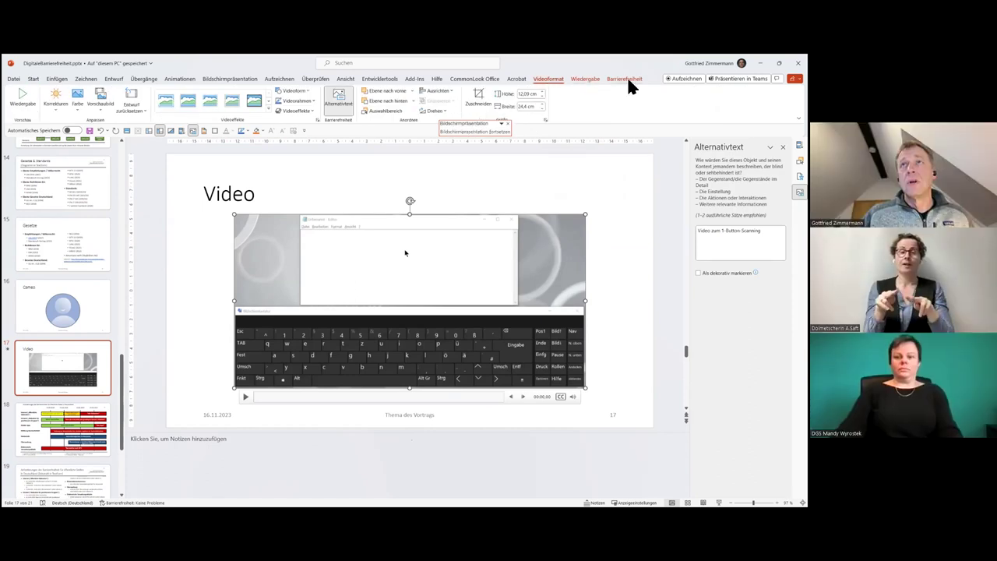
pyautogui.click(627, 78)
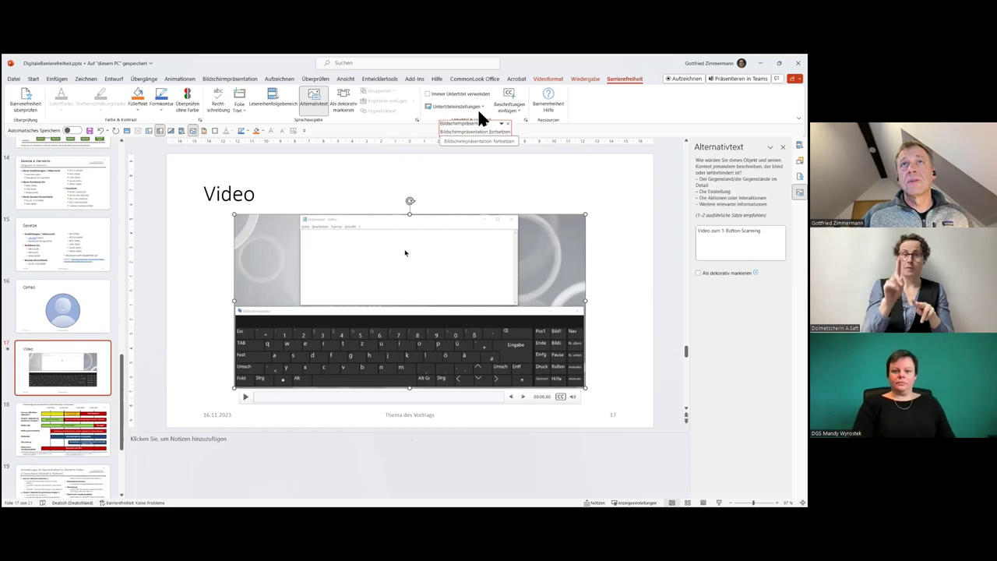
pyautogui.click(512, 115)
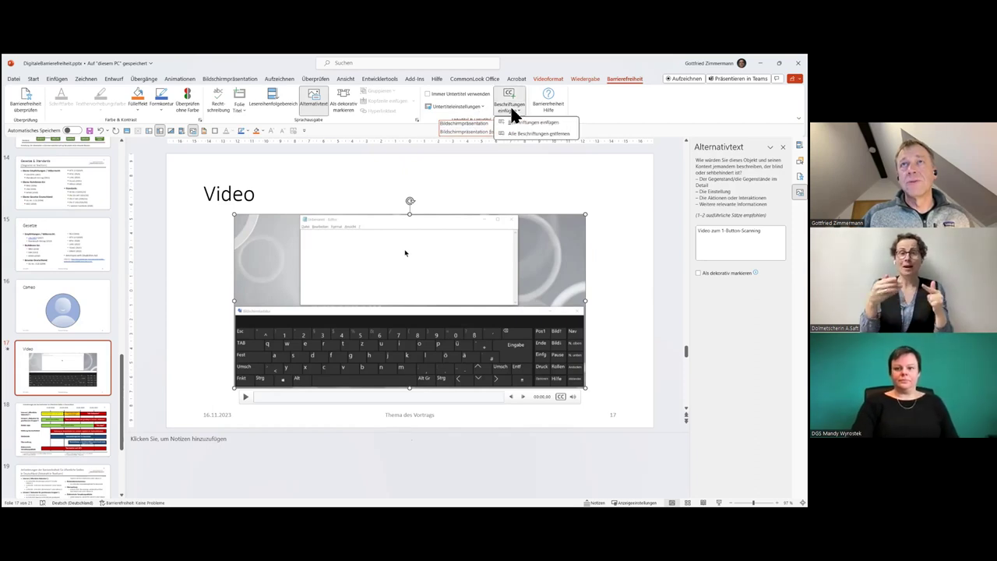
# Step: Insert captions.de.vtt as the caption track for slide 17's video
pyautogui.click(519, 123)
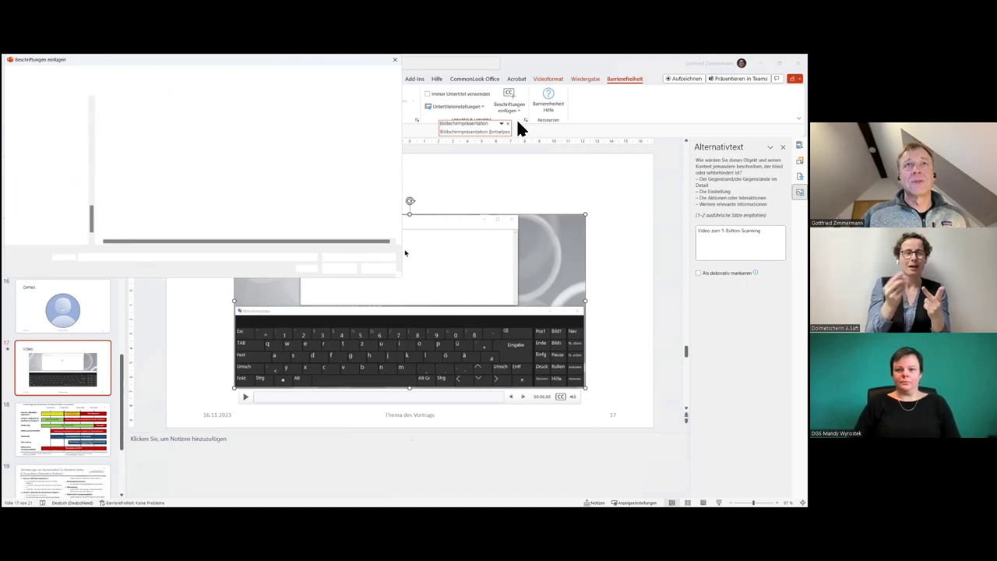
pyautogui.click(139, 129)
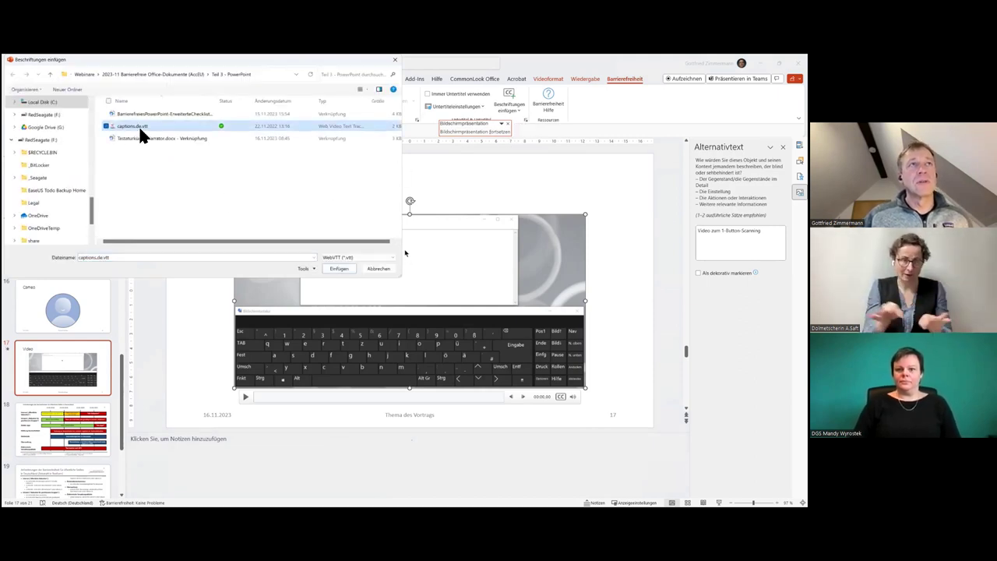
pyautogui.click(347, 269)
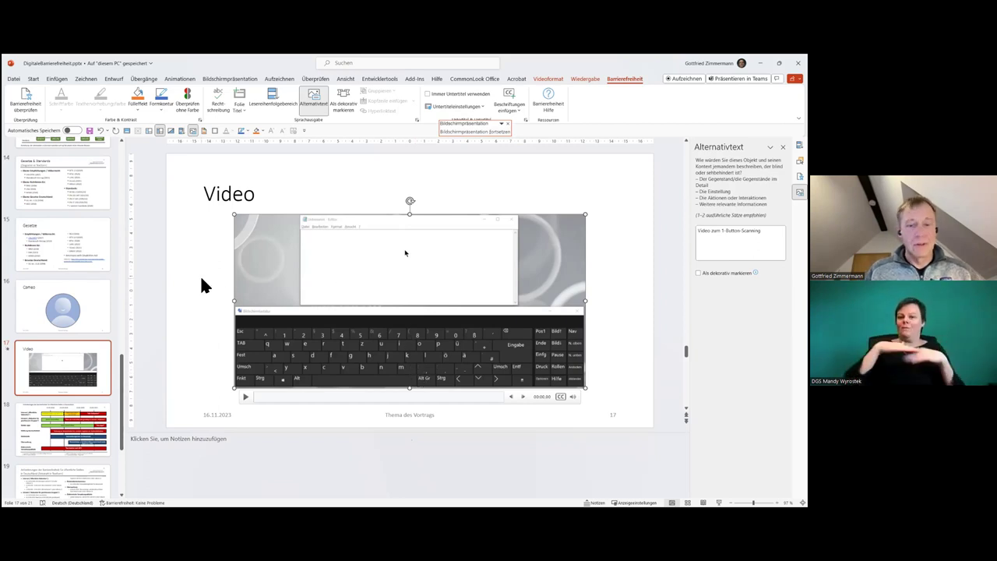
# Step: Add slide 18 titled 'Tabellen' and bring up the table-size picker for its content area
pyautogui.hotkey('ctrl', 'm')
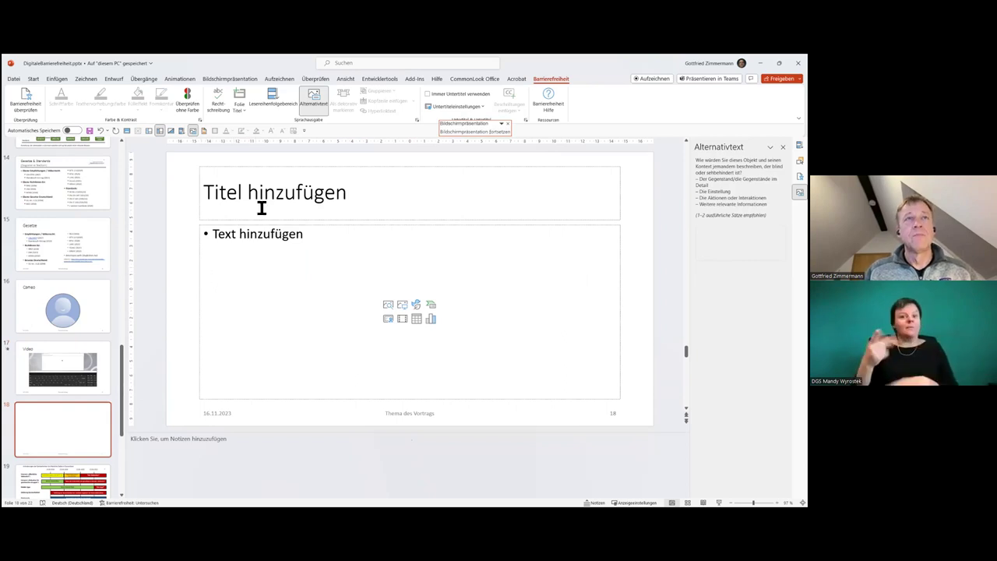
pyautogui.click(261, 206)
pyautogui.write('Tabellen')
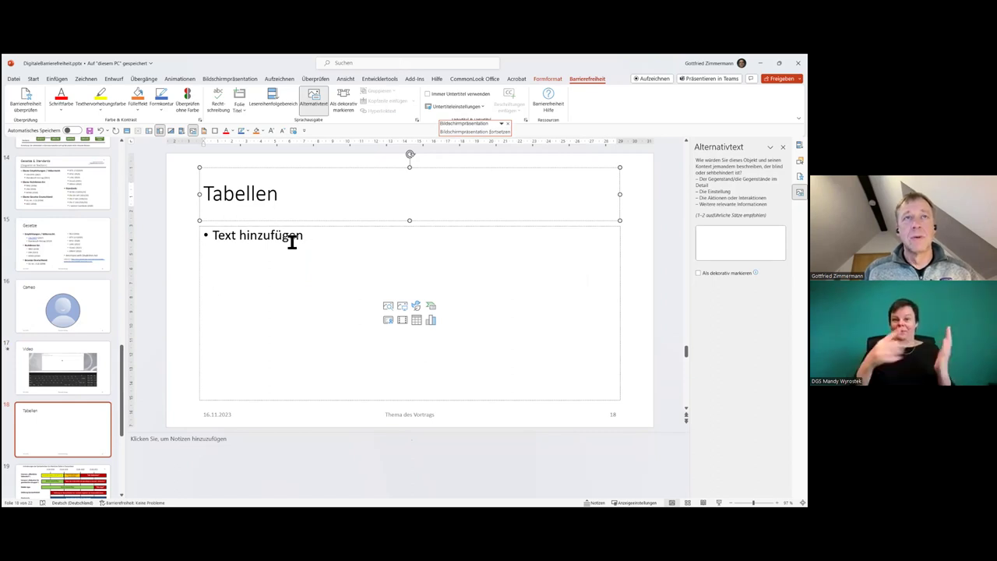
pyautogui.click(359, 252)
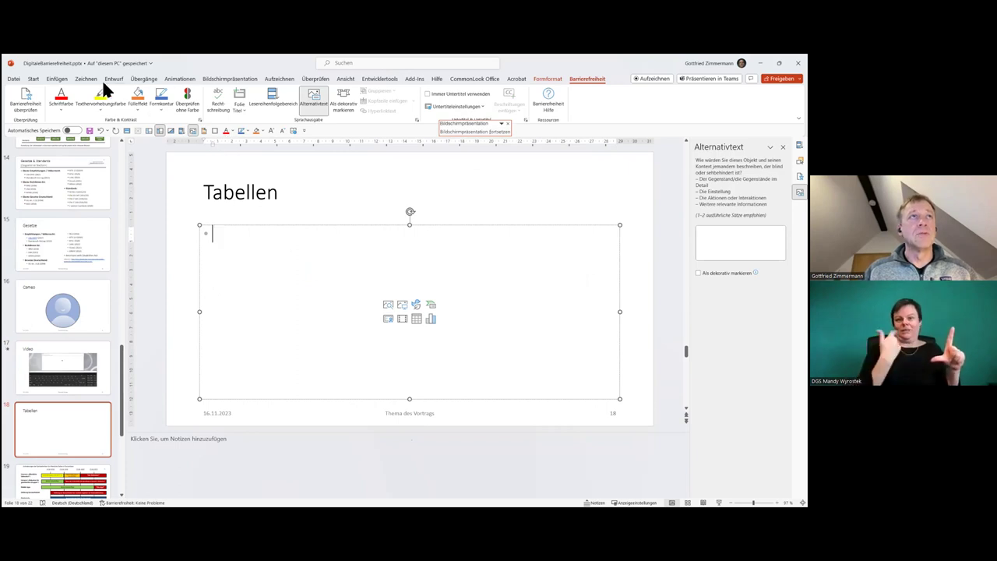
pyautogui.click(57, 80)
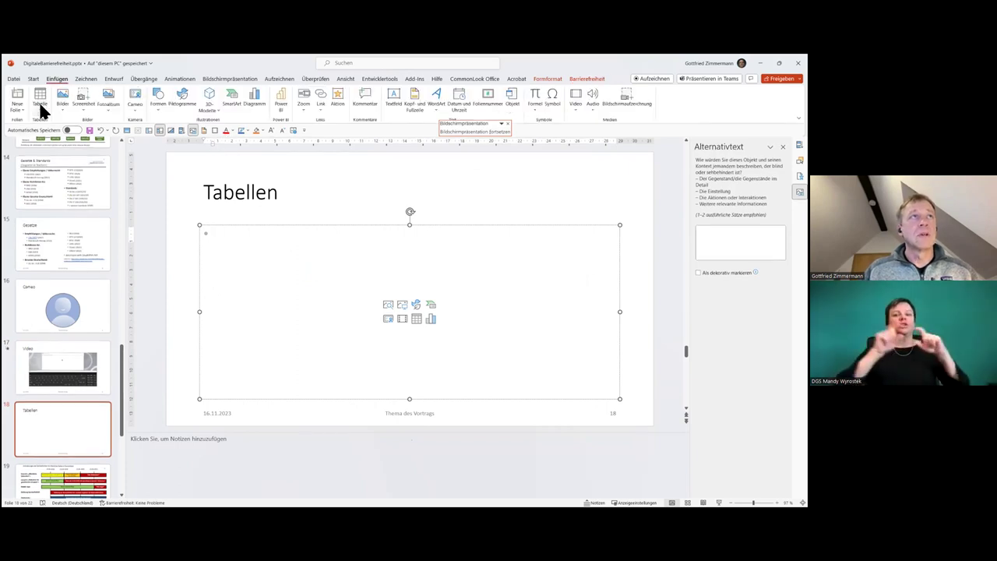
pyautogui.click(39, 101)
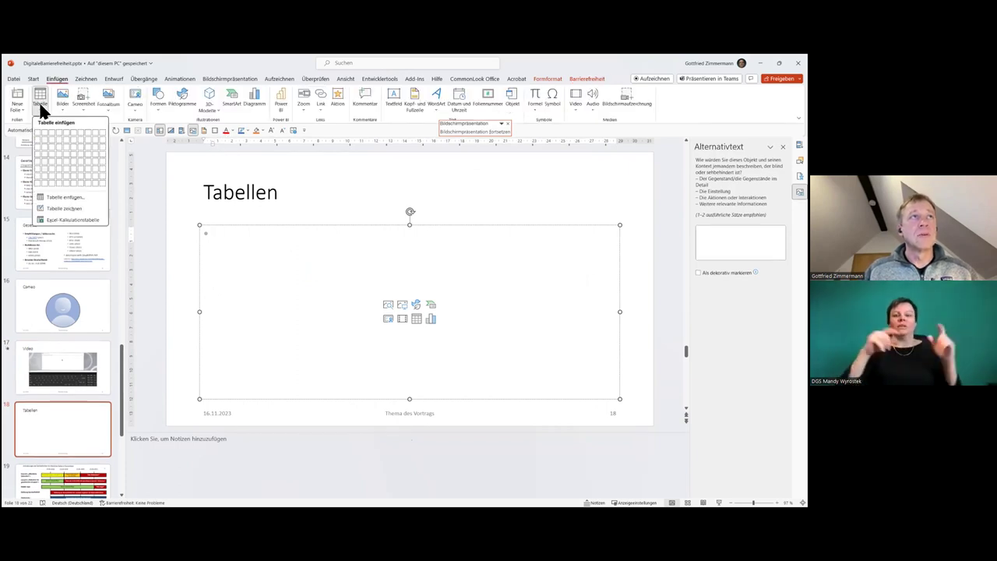
# Step: Insert a 4-column, 2-row table and type the second to fourth column headers
pyautogui.click(61, 137)
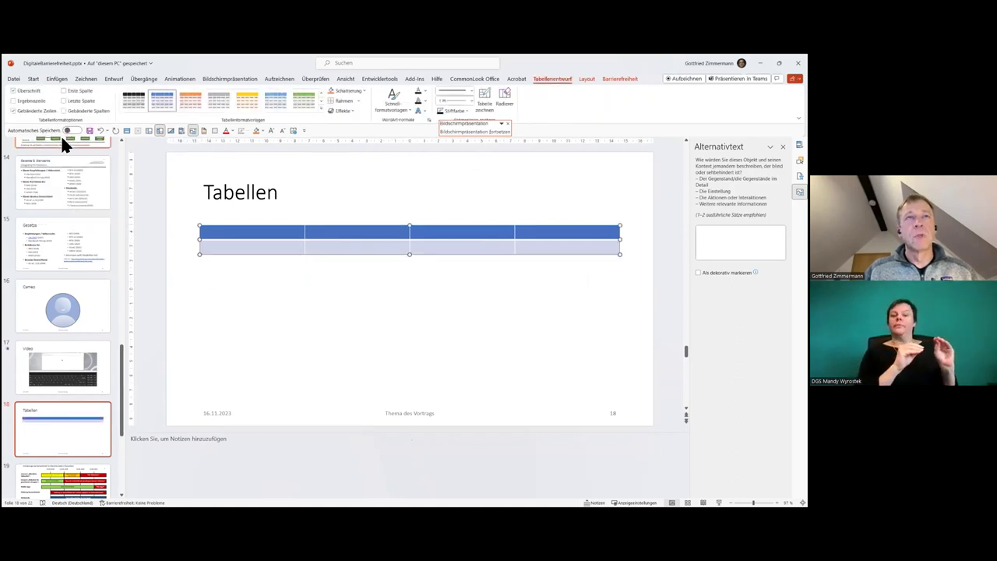
pyautogui.click(224, 237)
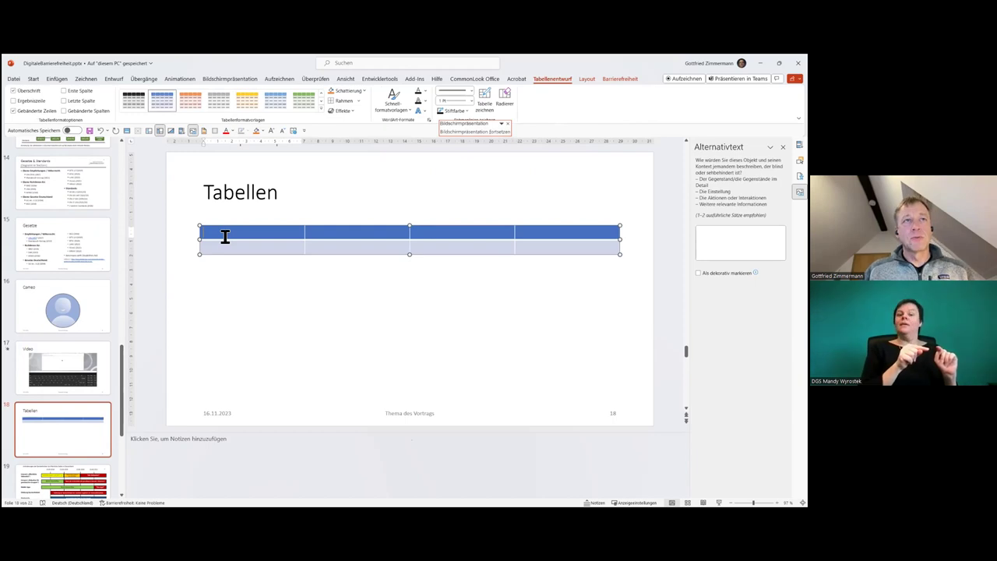
pyautogui.click(341, 236)
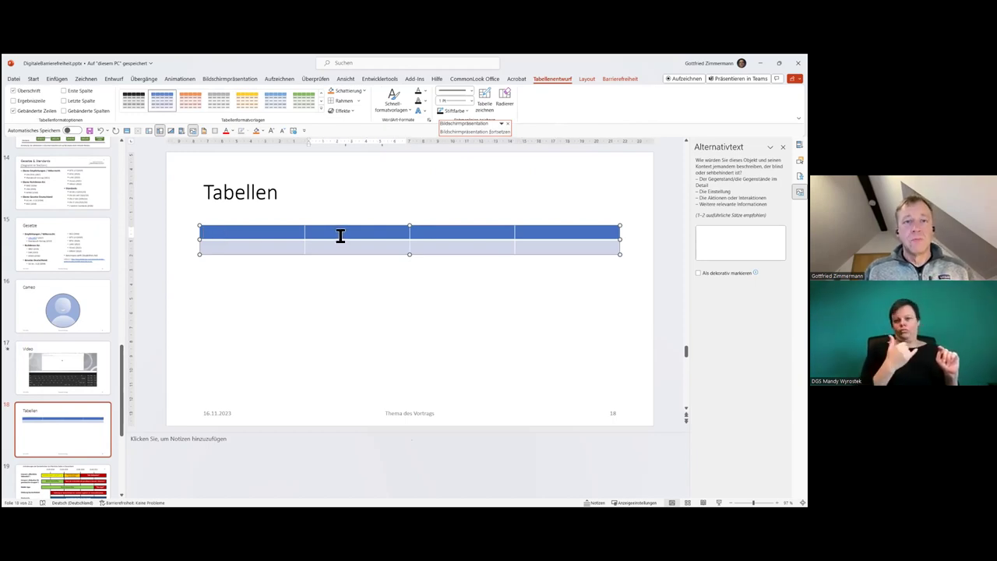
pyautogui.write('Spalte 2')
pyautogui.press('Tab')
pyautogui.write('Süa')
pyautogui.press('BackSpace')
pyautogui.press('BackSpace')
pyautogui.write('palte 3')
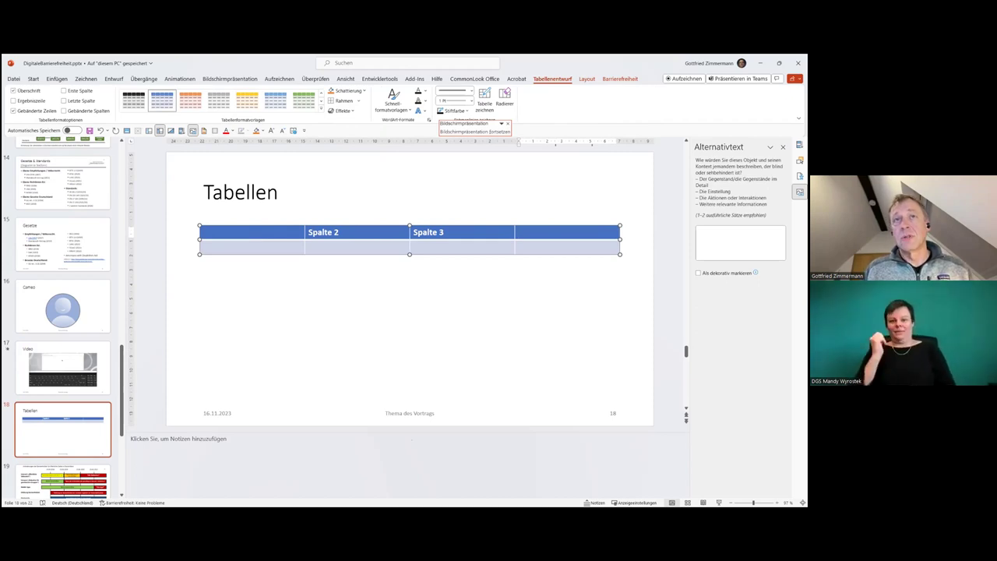
pyautogui.press('Tab')
pyautogui.write('Spalten+')
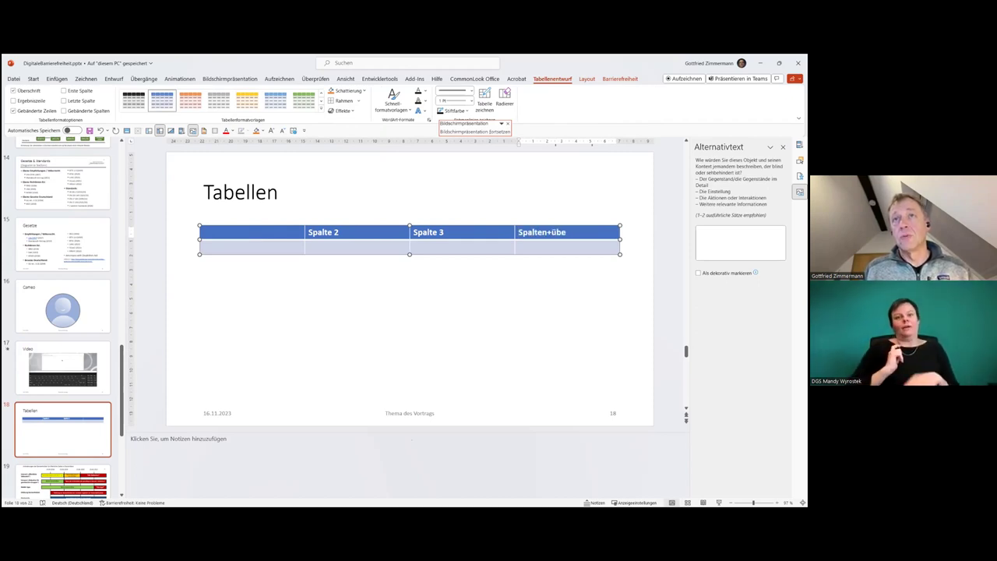
pyautogui.write('bersc')
pyautogui.press('BackSpace')
pyautogui.press('BackSpace')
pyautogui.write('berschrif')
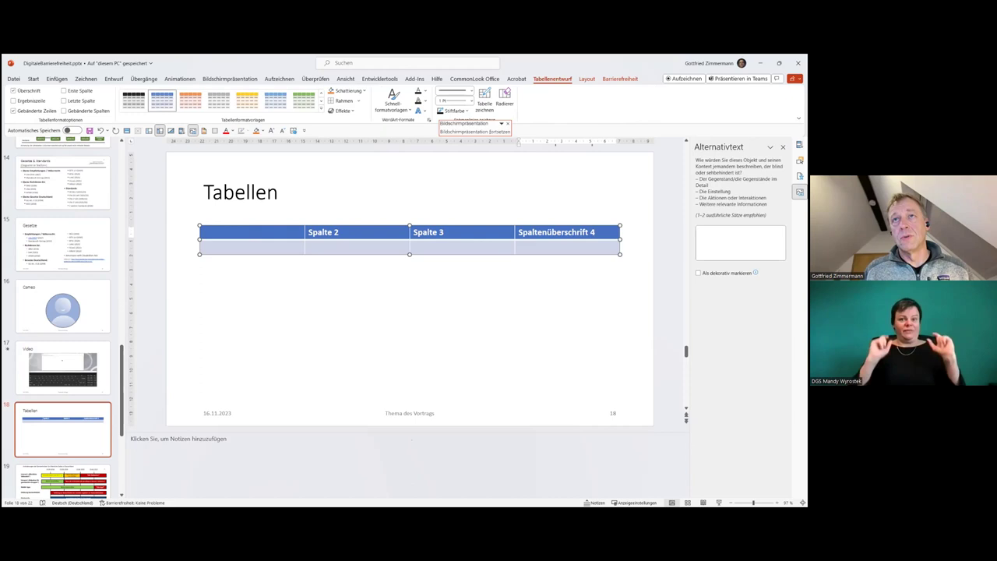
# Step: Copy the 'Spaltenüberschrift 4' header into the third and second header cells, adjusting the numbers
pyautogui.hotkey('shift', 'Home')
pyautogui.hotkey('ctrl', 'c')
pyautogui.hotkey('shift', 'Tab')
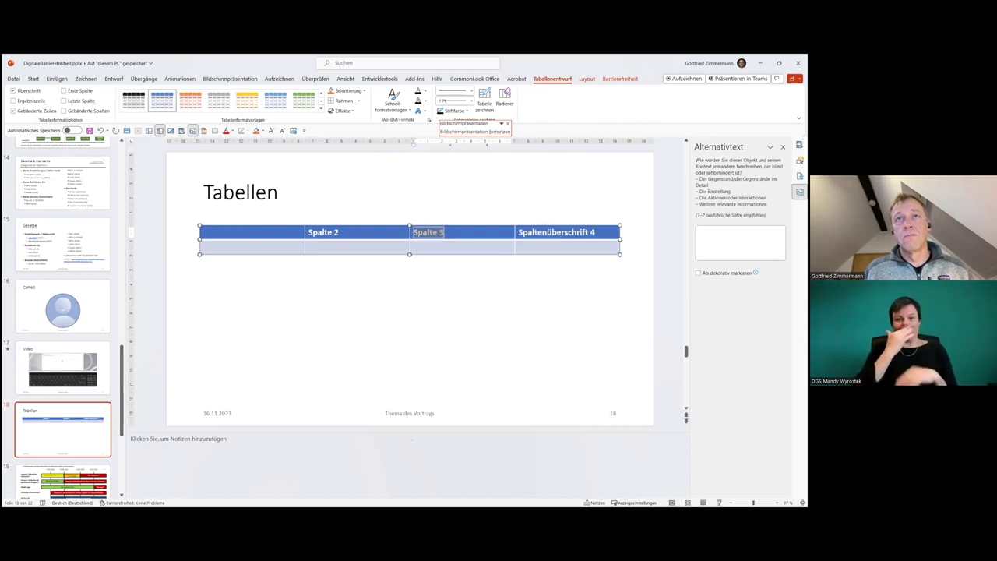
pyautogui.hotkey('ctrl', 'v')
pyautogui.hotkey('shift', 'Tab')
pyautogui.hotkey('ctrl', 'v')
pyautogui.press('BackSpace')
pyautogui.press('BackSpace')
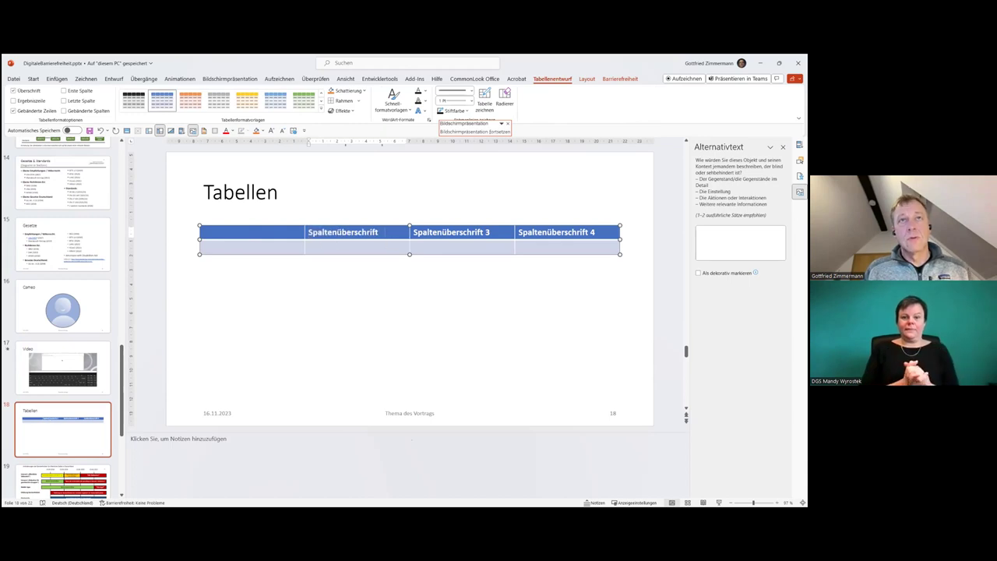
# Step: Fill the body row with Zeilenüberschrift, 13 and 14, adding an empty row below
pyautogui.click(289, 250)
pyautogui.write('Zeilen')
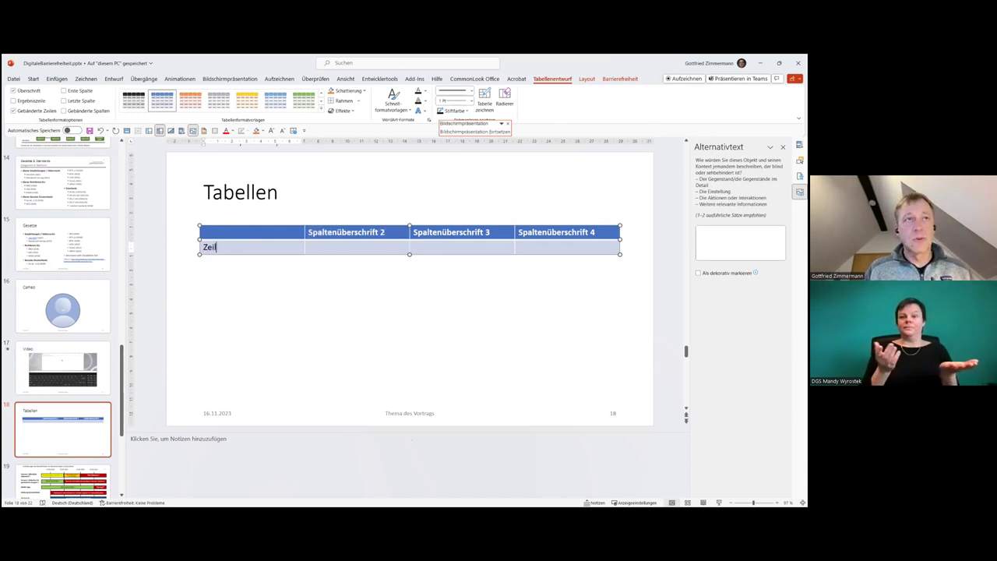
pyautogui.write('überschrift')
pyautogui.press('Tab')
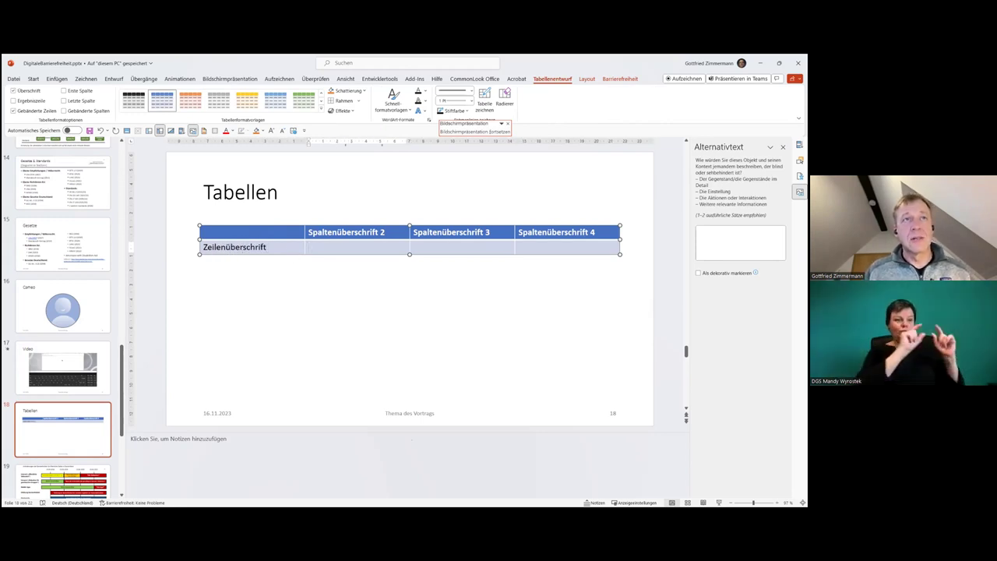
pyautogui.write('12')
pyautogui.press('Tab')
pyautogui.write('13')
pyautogui.press('Tab')
pyautogui.write('14')
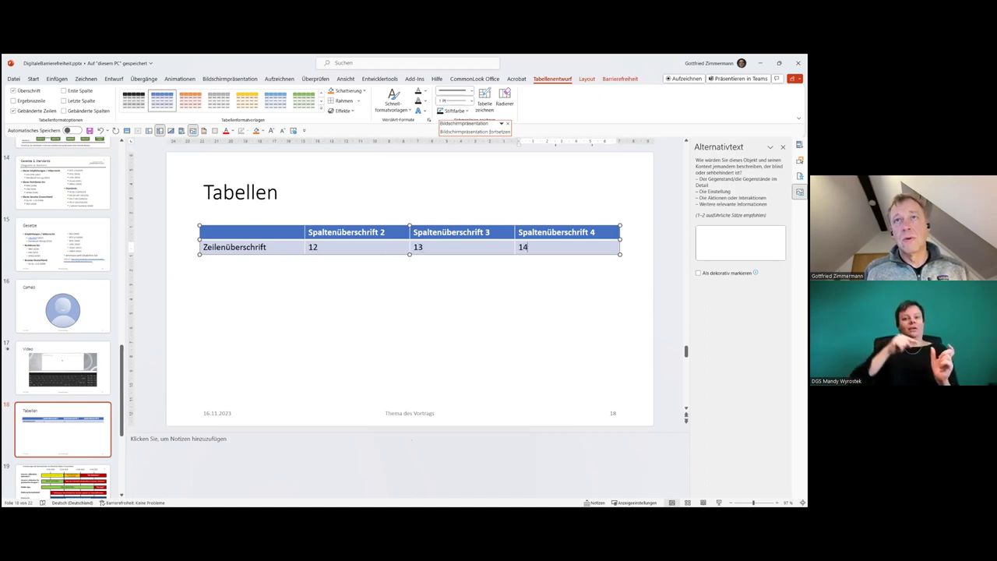
pyautogui.press('Tab')
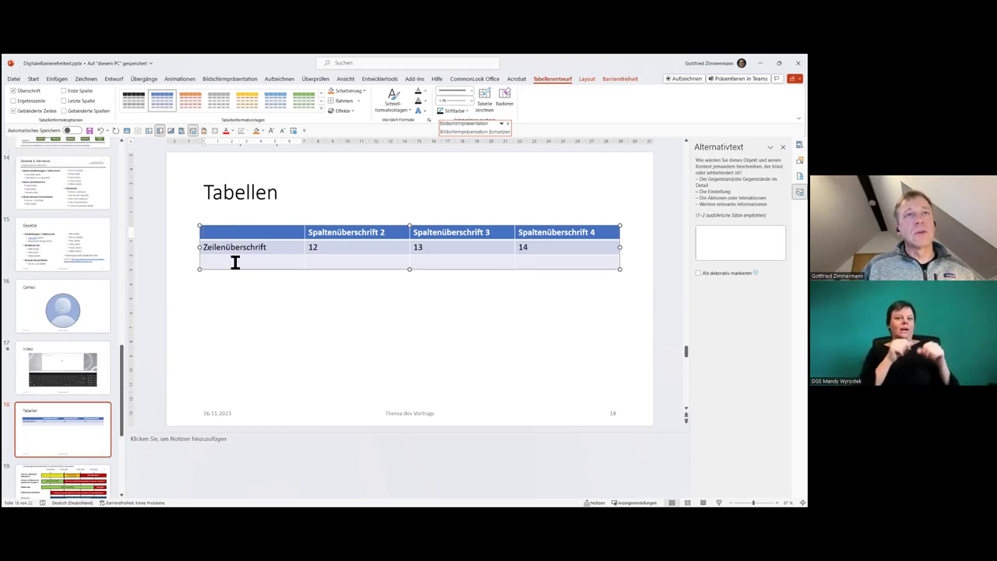
# Step: Turn on First Column emphasis and apply the yellow-orange table style
pyautogui.click(77, 91)
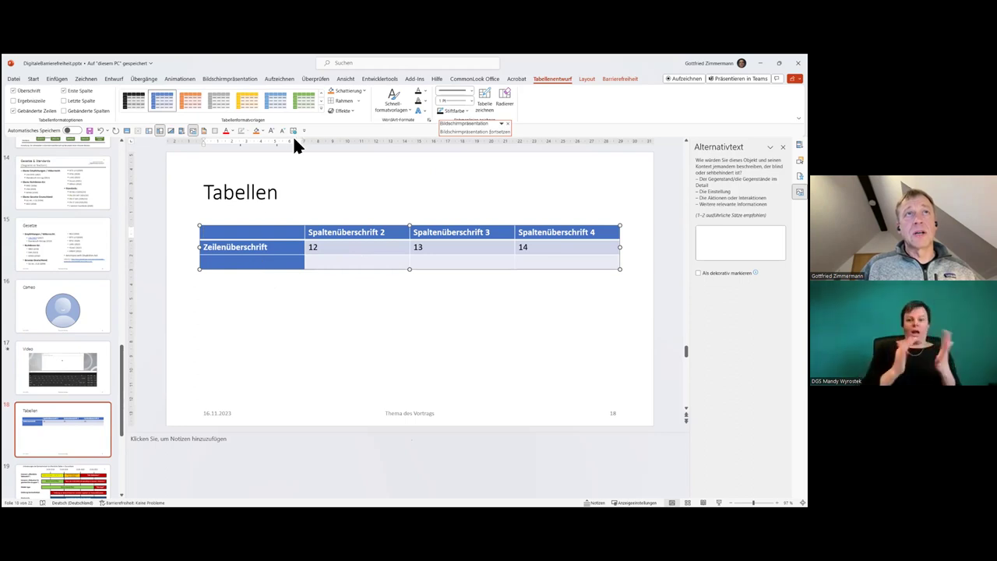
pyautogui.click(255, 111)
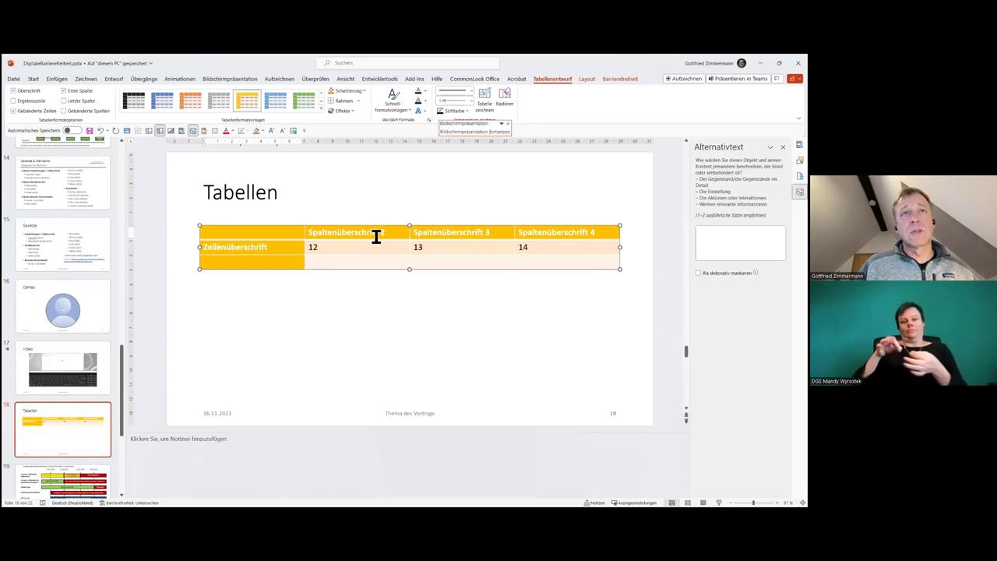
# Step: Apply a light blue medium table style with a blue header row from the styles gallery
pyautogui.click(246, 231)
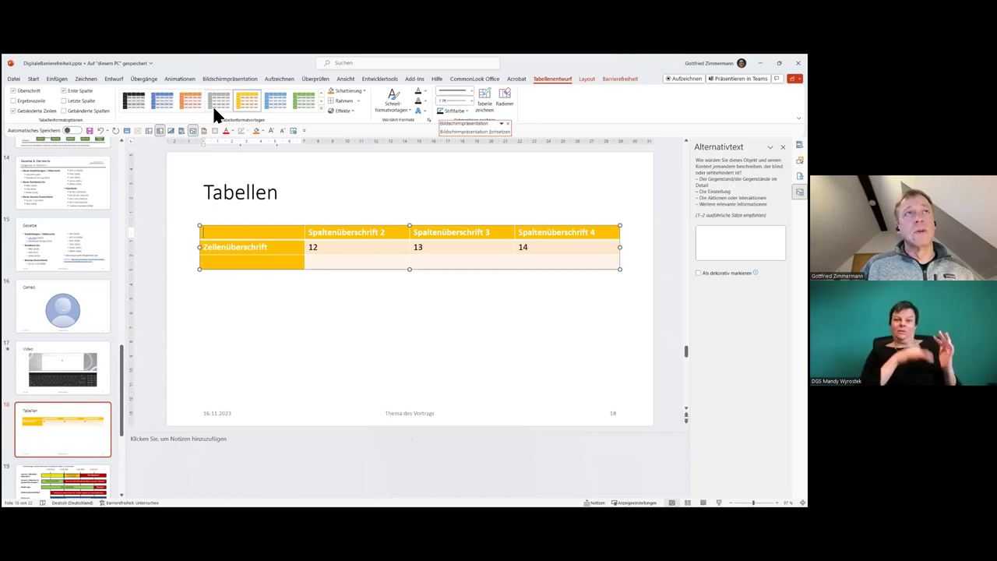
pyautogui.click(320, 110)
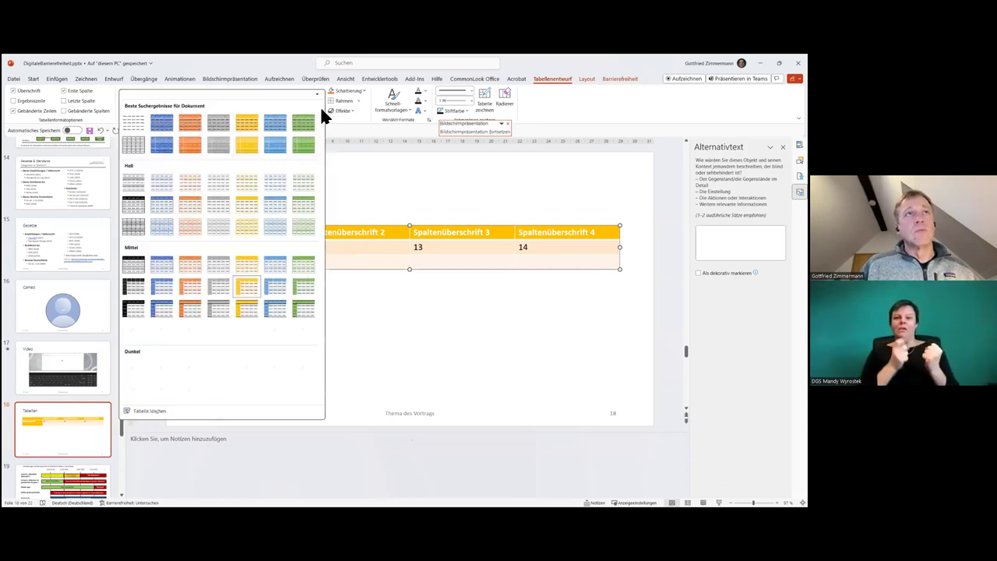
pyautogui.click(166, 202)
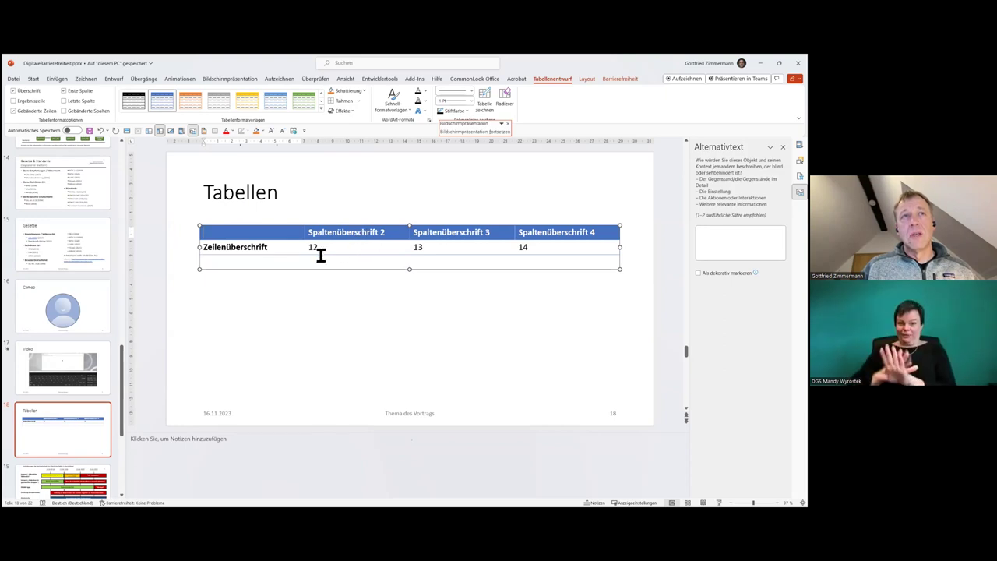
pyautogui.click(260, 194)
pyautogui.doubleClick(260, 194)
pyautogui.click(261, 194)
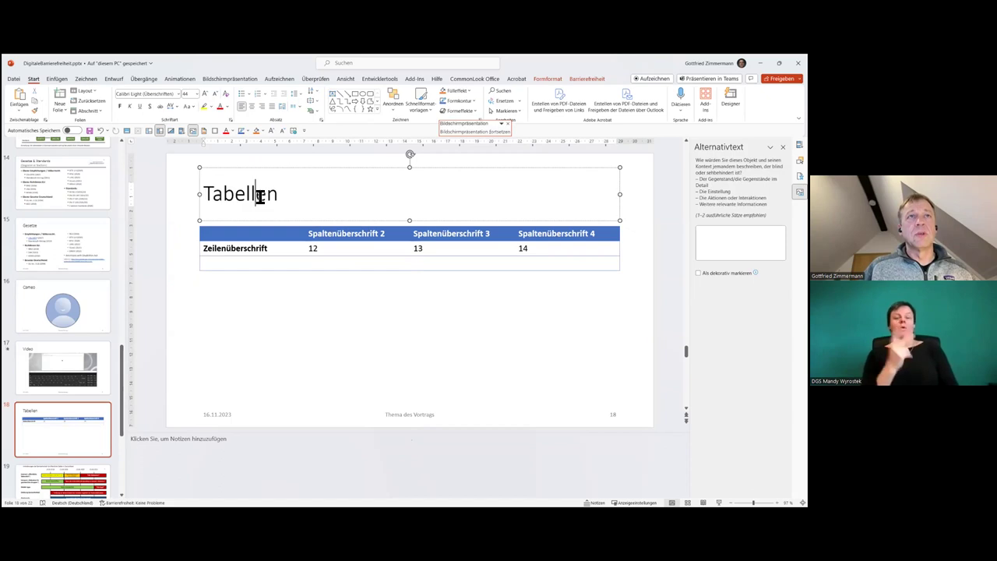
pyautogui.click(277, 250)
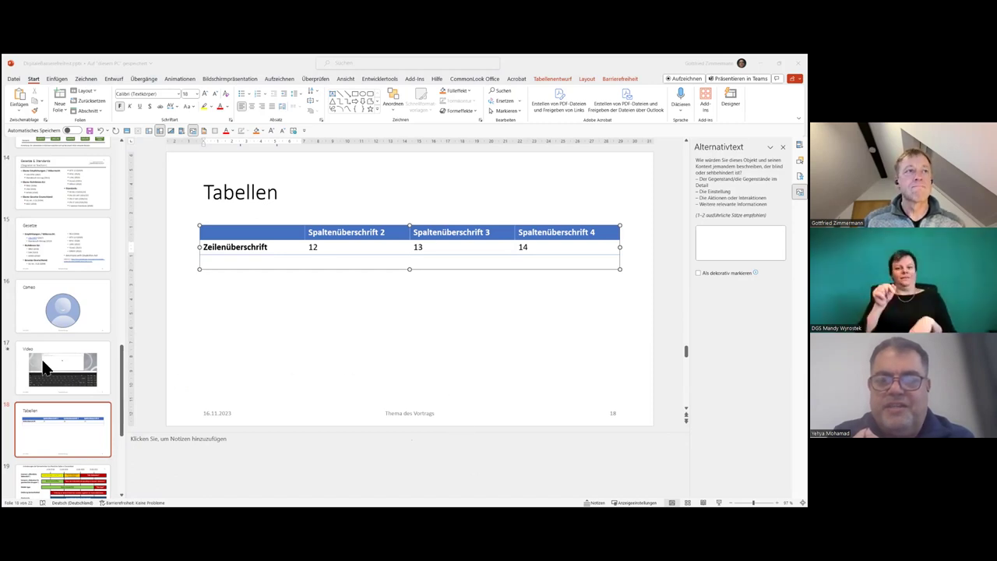
# Step: Go to slide 9, the 'Studienrelevante Beeinträchtigungen (2018)' pie chart
pyautogui.scroll(3, 43, 366)
pyautogui.scroll(2, 43, 366)
pyautogui.scroll(2, 43, 366)
pyautogui.scroll(2, 43, 366)
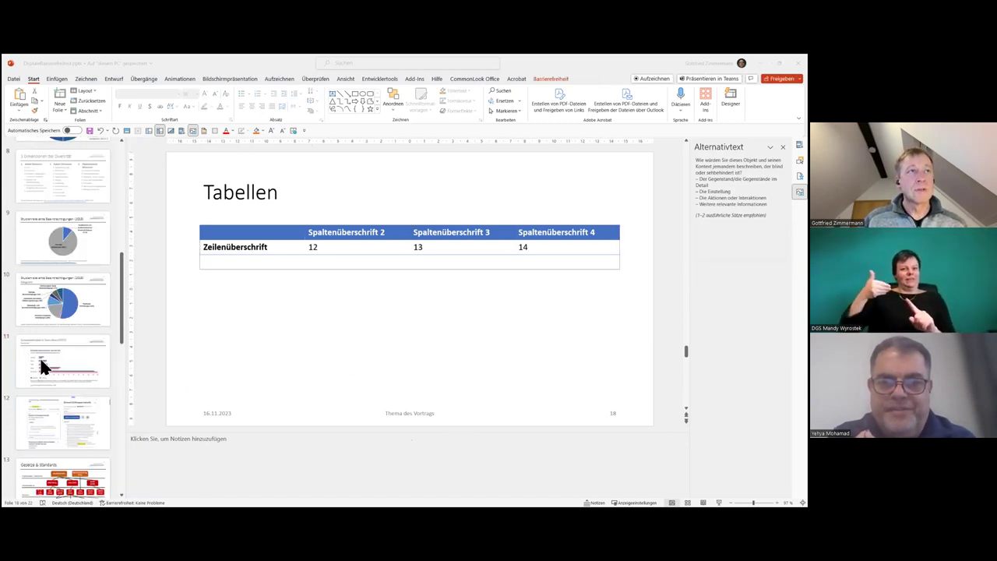
pyautogui.click(46, 250)
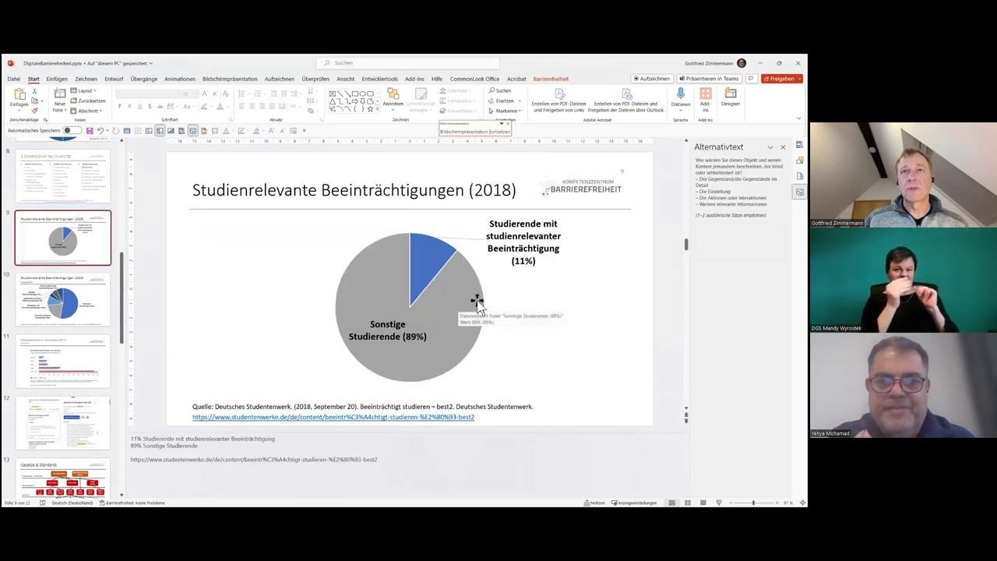
# Step: Give the pie chart alt text describing the 11% and 89% student shares
pyautogui.rightClick(478, 304)
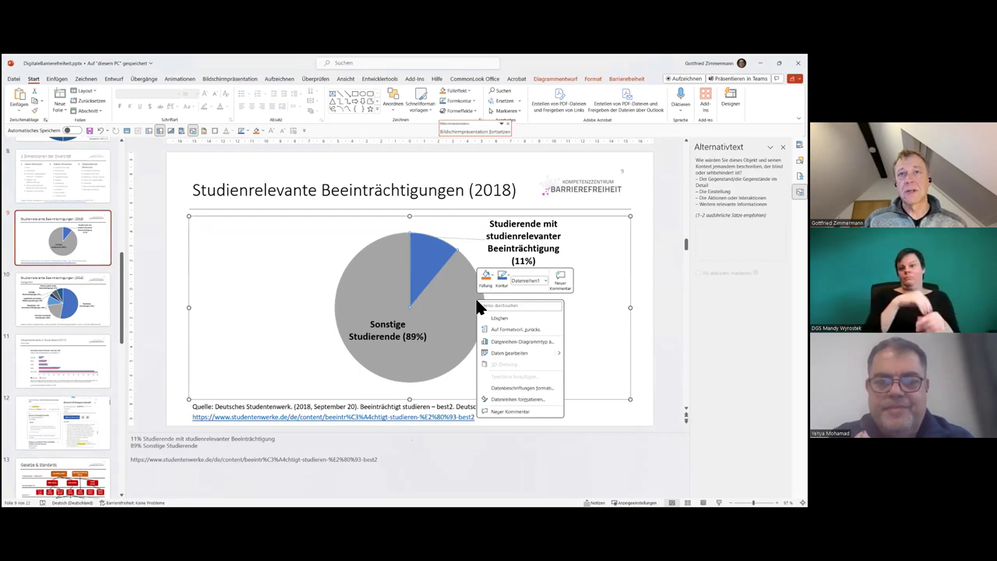
pyautogui.click(589, 315)
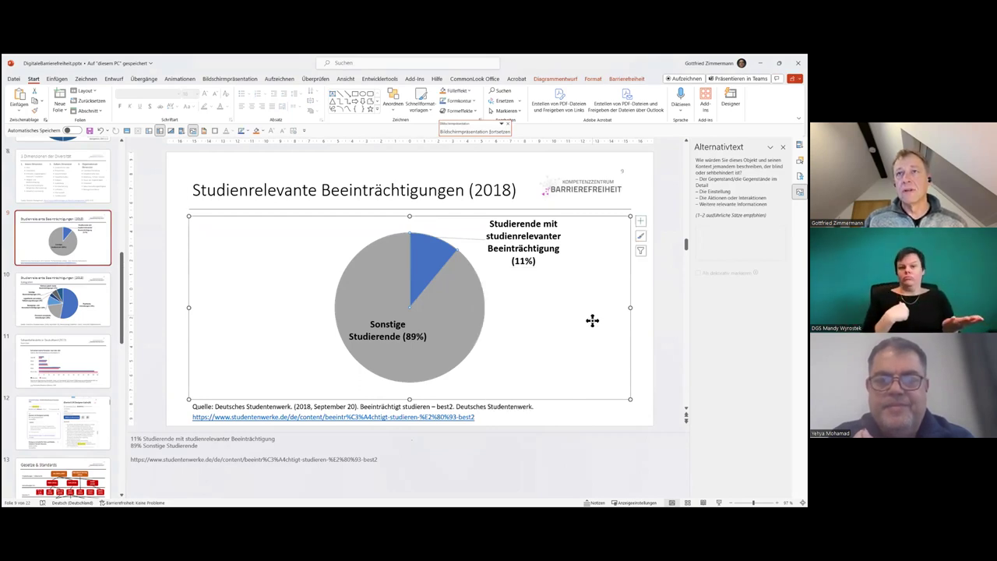
pyautogui.rightClick(590, 316)
pyautogui.click(597, 317)
pyautogui.rightClick(601, 318)
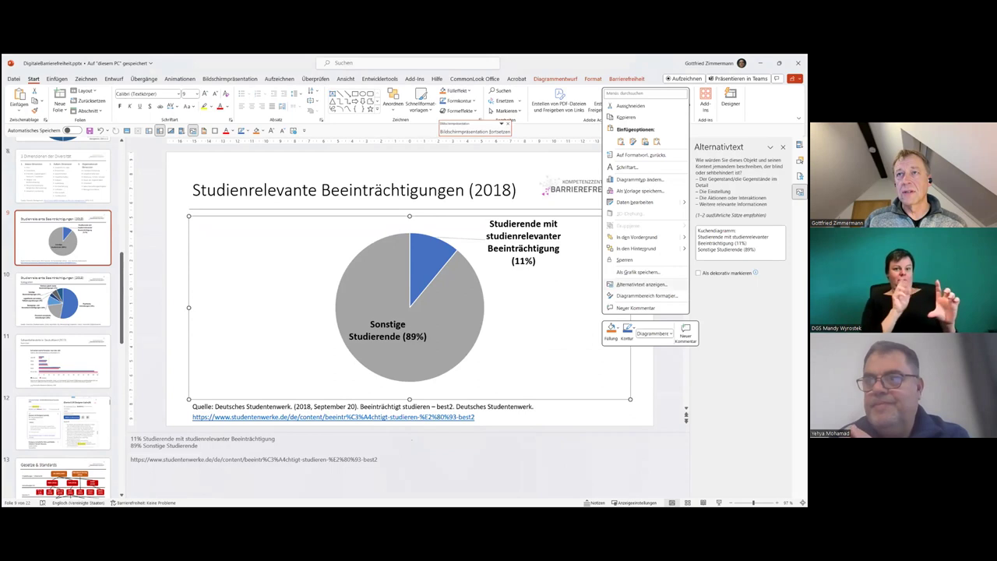
pyautogui.click(638, 284)
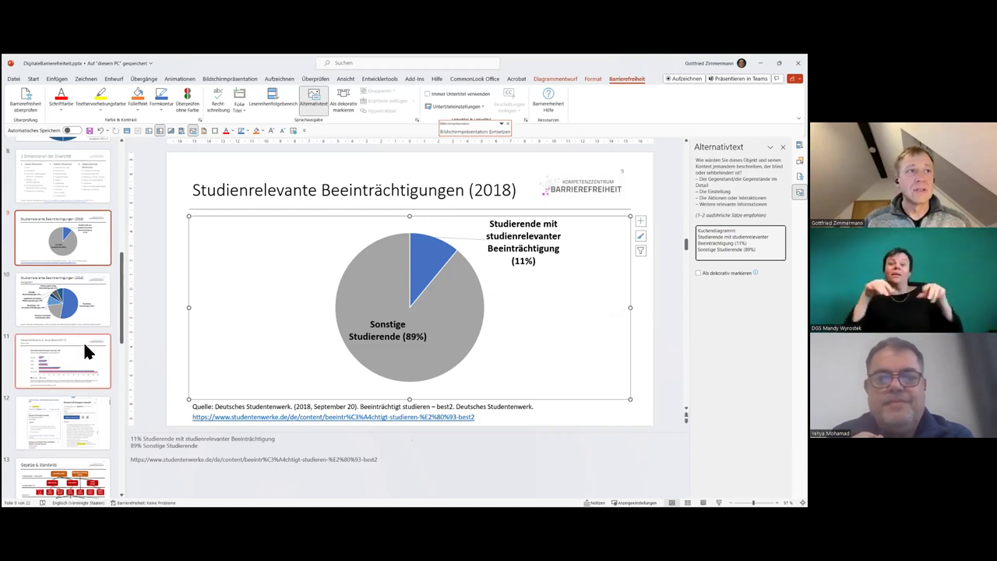
pyautogui.scroll(-2, 81, 342)
pyautogui.scroll(-2, 82, 343)
pyautogui.scroll(-1, 82, 342)
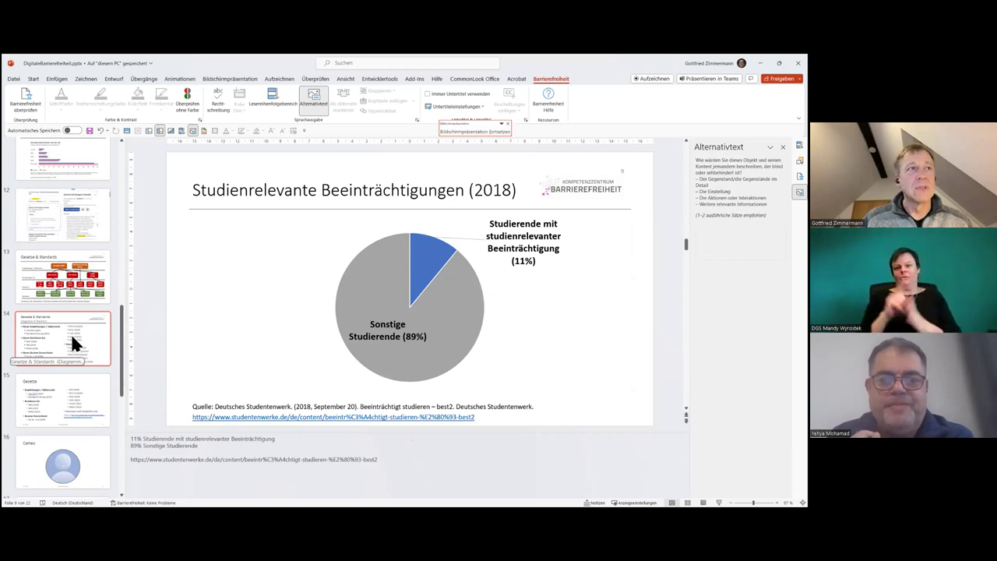
# Step: Insert a slide after Gesetze listing Chef with indented Sekretärin, Entwicklerin and Designer bullets
pyautogui.click(83, 386)
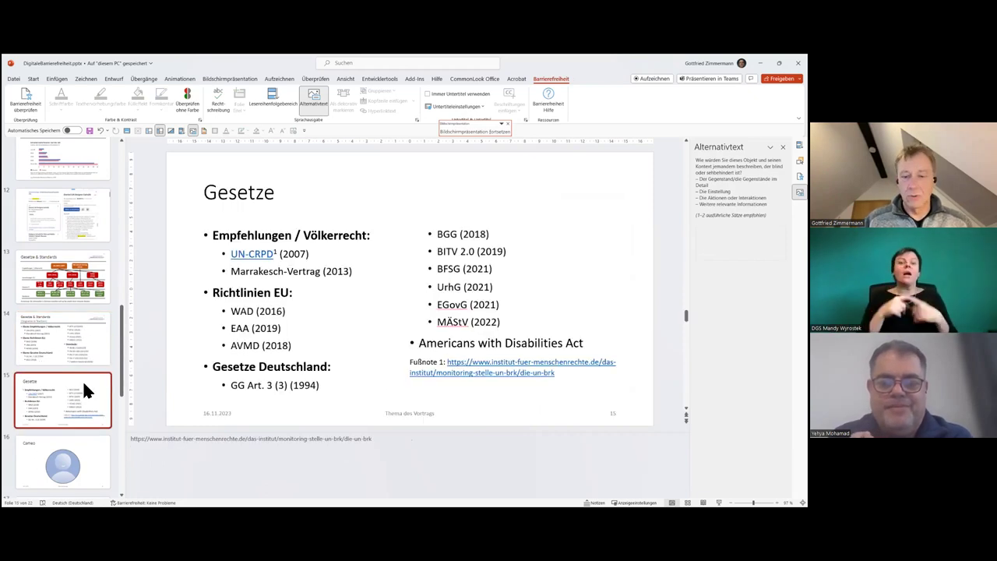
pyautogui.press('Return')
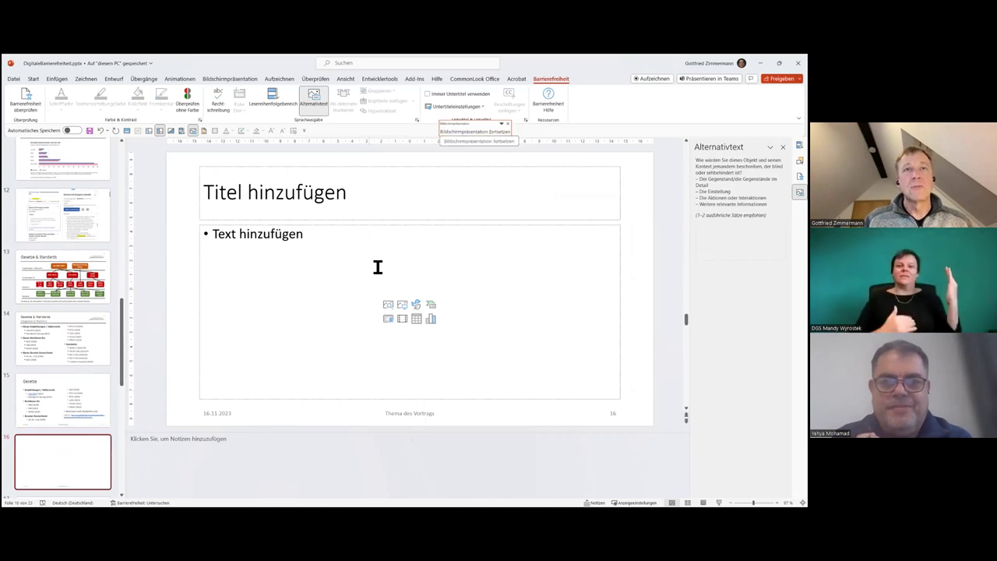
pyautogui.click(392, 260)
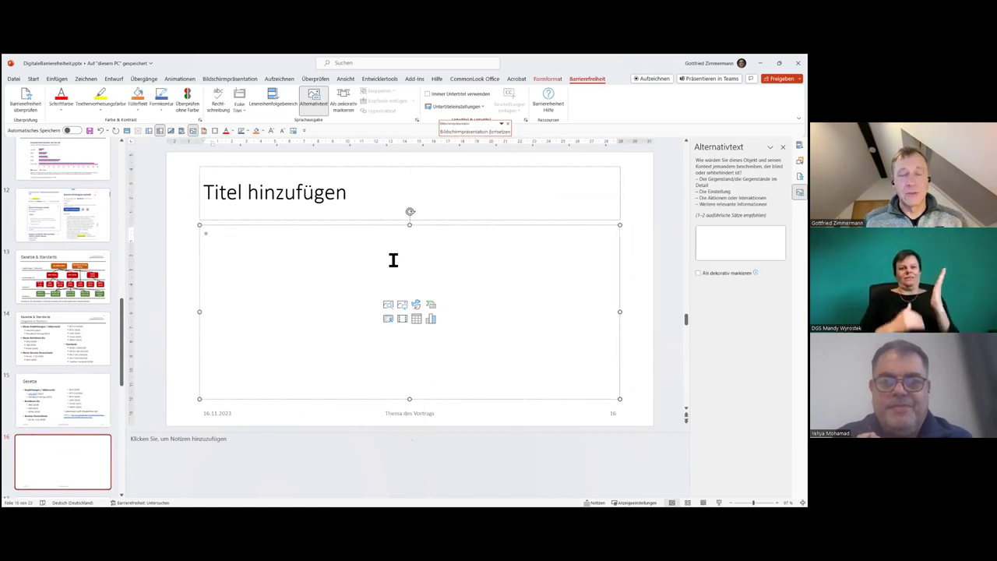
pyautogui.write('Chef')
pyautogui.press('Return')
pyautogui.press('Tab')
pyautogui.write('Sekretärin')
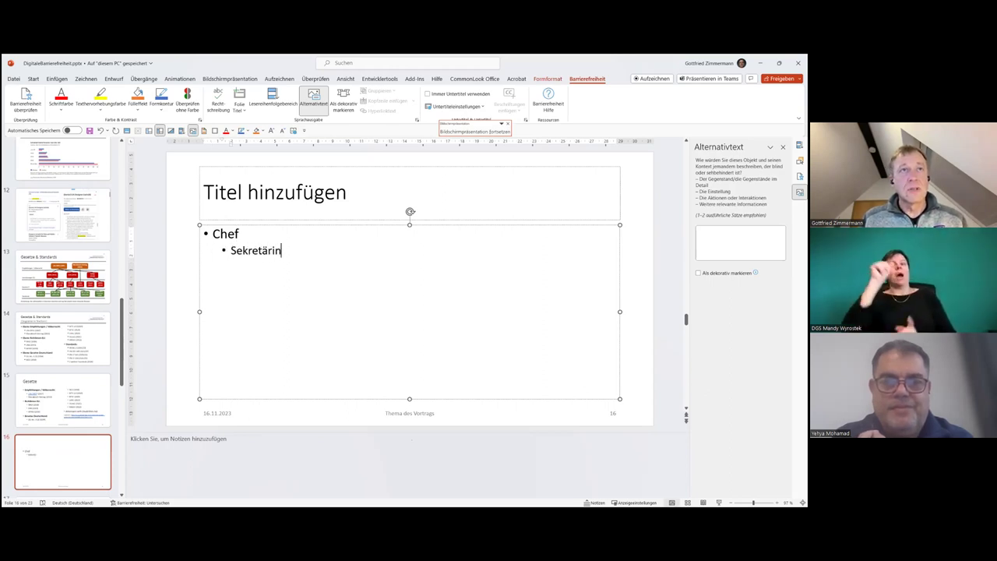
pyautogui.press('Return')
pyautogui.write('Entwicklerin')
pyautogui.press('Return')
pyautogui.write('signer')
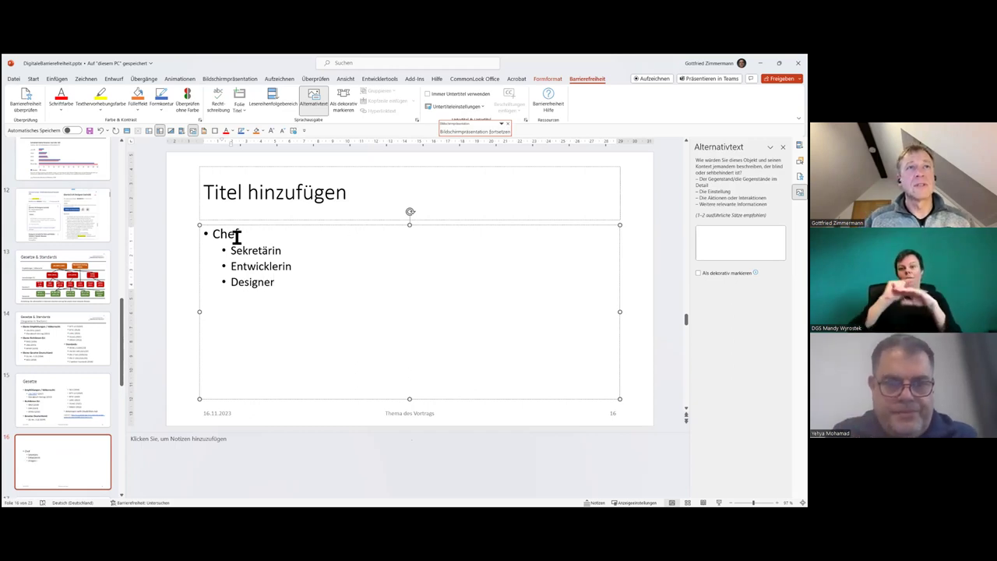
# Step: Convert the Chef bullet list into a Hierarchy List SmartArt graphic
pyautogui.moveTo(214, 233); pyautogui.dragTo(321, 306)
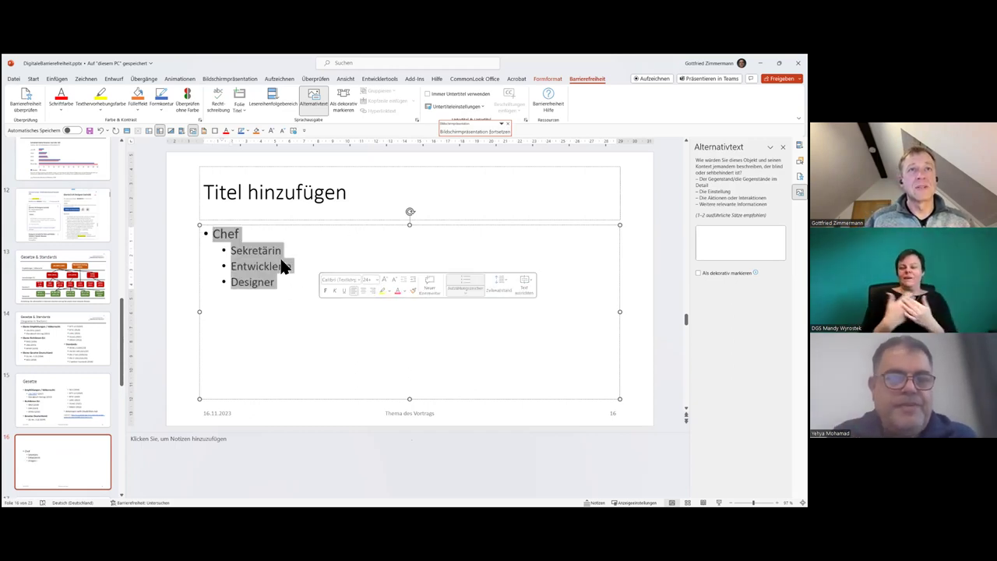
pyautogui.rightClick(257, 264)
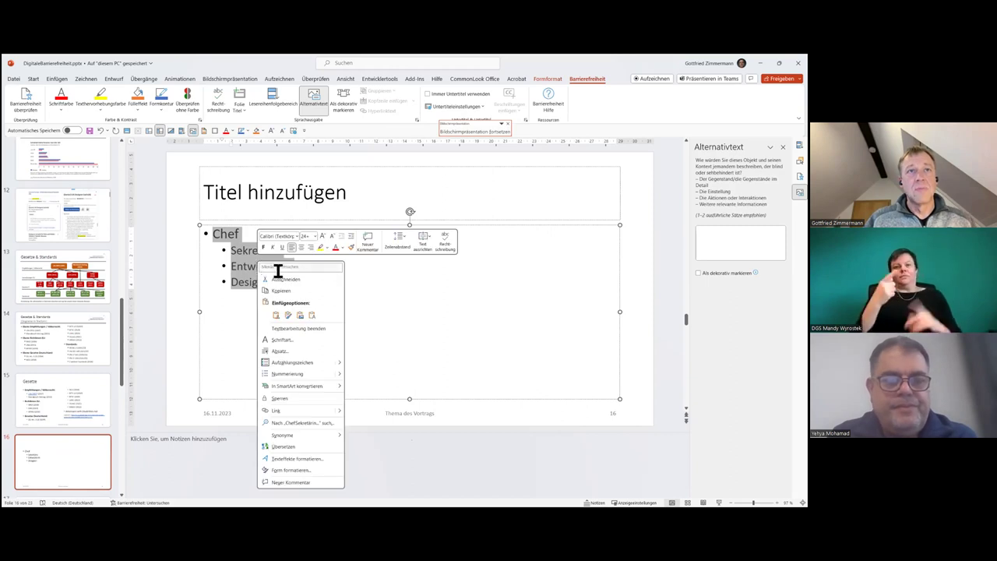
pyautogui.moveTo(301, 393)
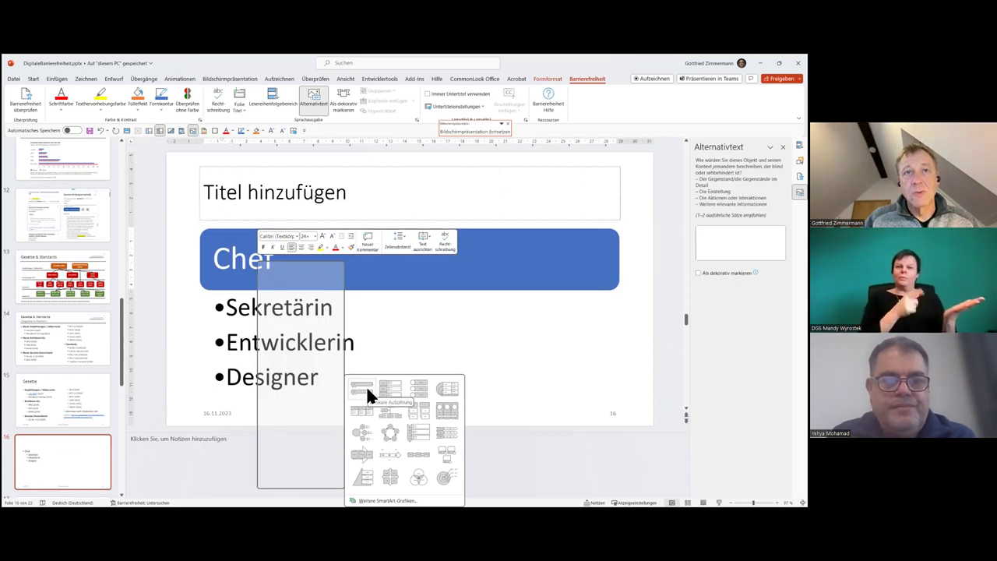
pyautogui.click(418, 412)
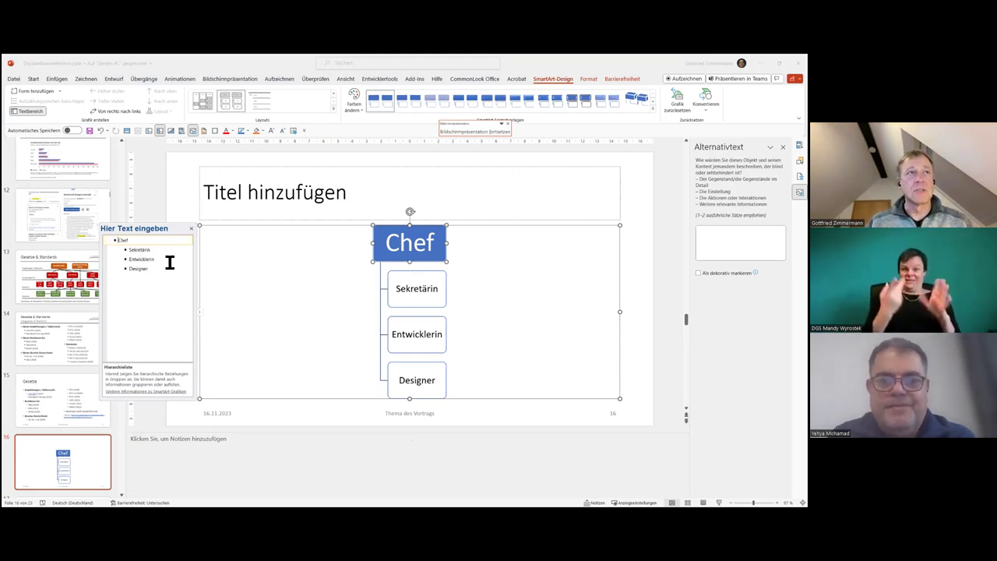
pyautogui.moveTo(160, 283); pyautogui.dragTo(115, 240)
pyautogui.hotkey('ctrl', 'c')
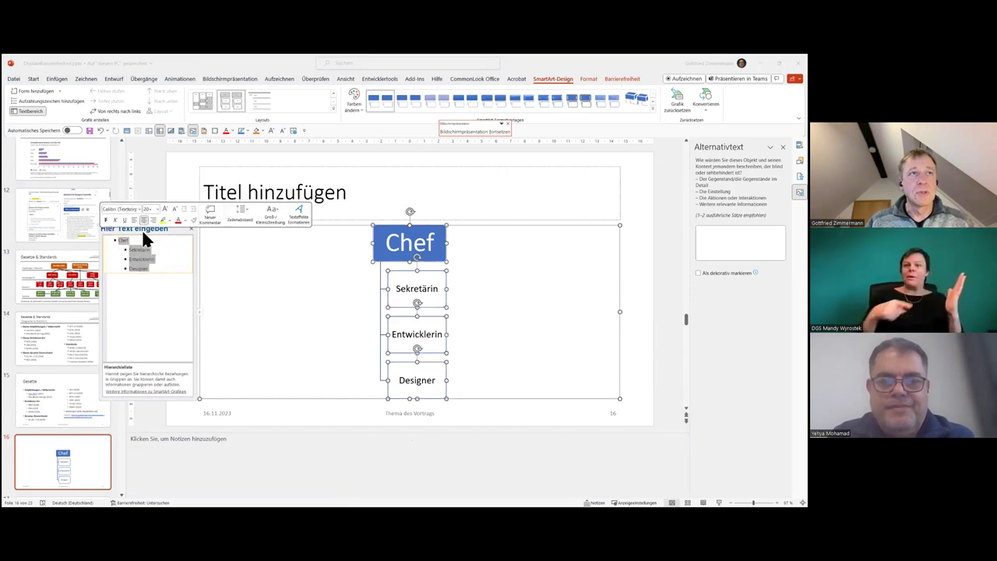
pyautogui.click(221, 367)
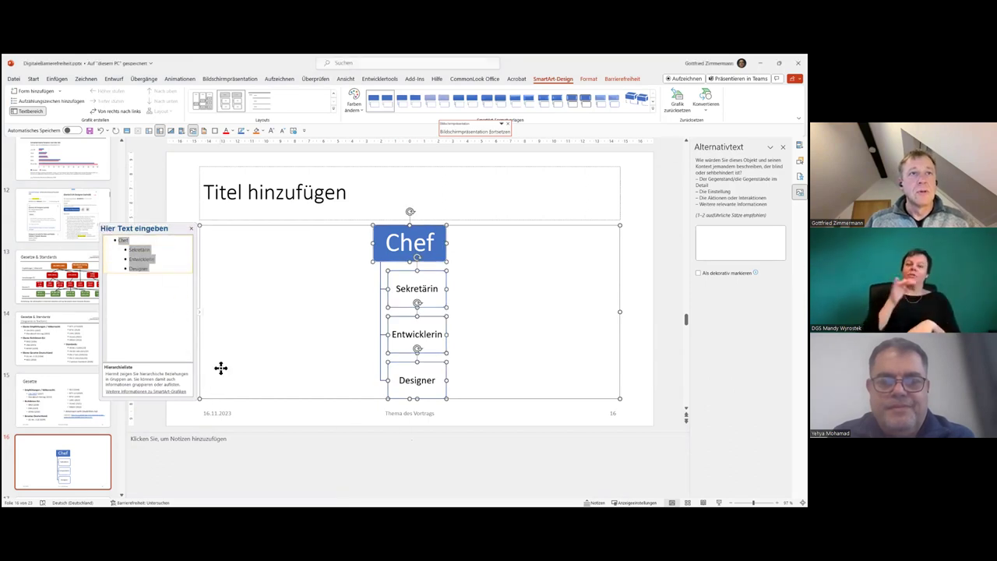
pyautogui.click(190, 421)
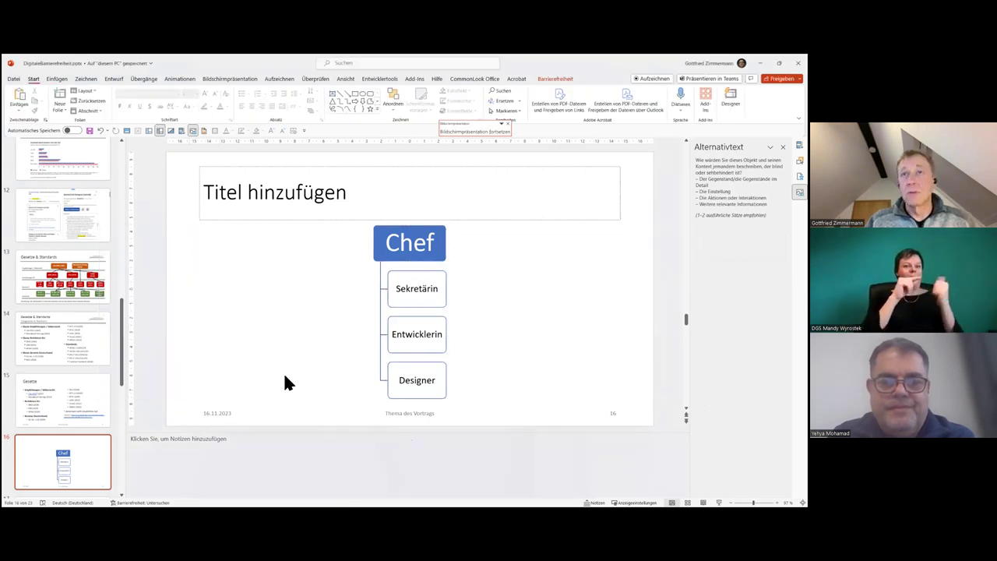
pyautogui.click(552, 309)
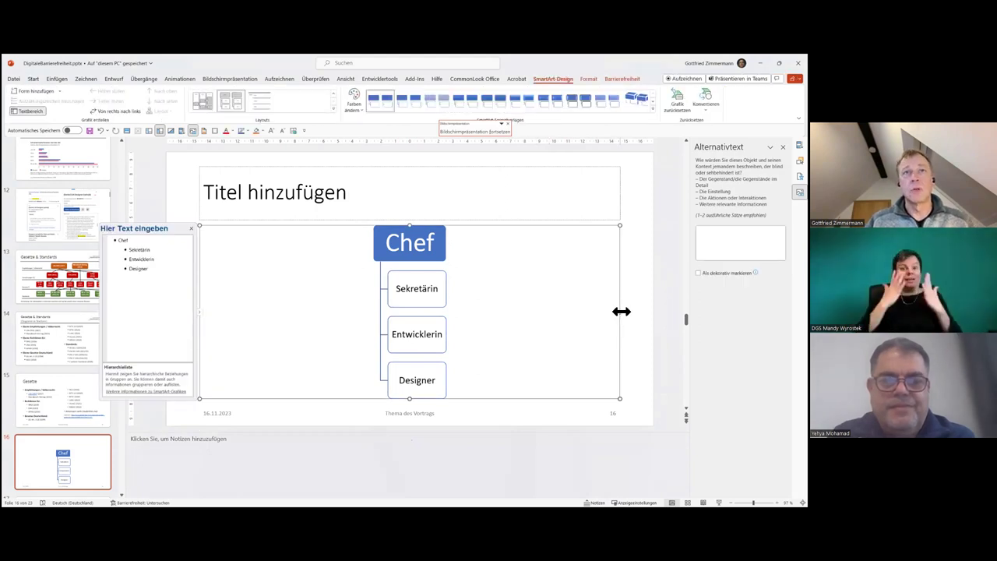
# Step: Add slide 17 after the org chart and title it 'Organigramm (Textbeschreibung)'
pyautogui.click(184, 411)
pyautogui.hotkey('ctrl', 'm')
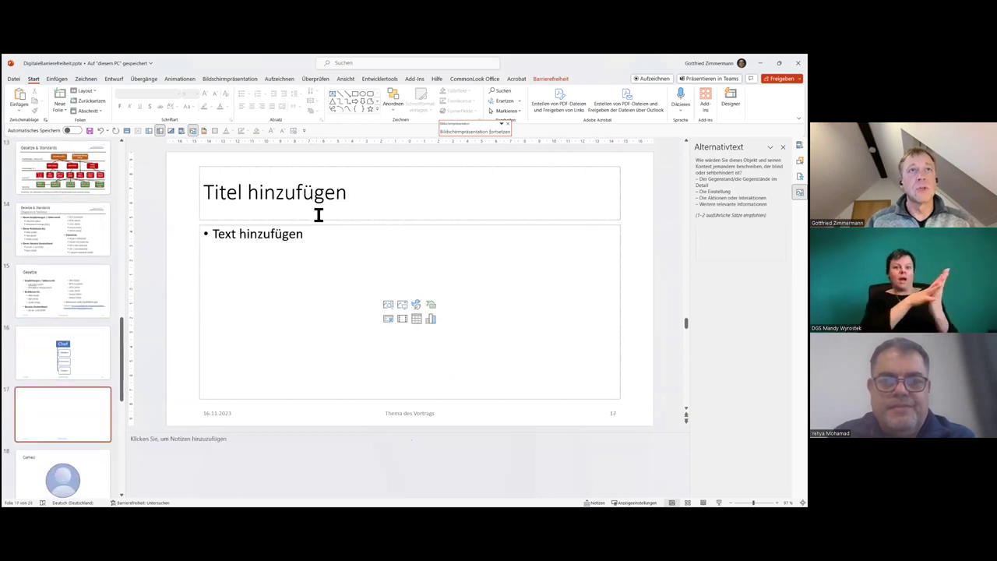
pyautogui.click(319, 210)
pyautogui.write('Text')
pyautogui.press('BackSpace')
pyautogui.press('BackSpace')
pyautogui.press('BackSpace')
pyautogui.press('BackSpace')
pyautogui.write('Org')
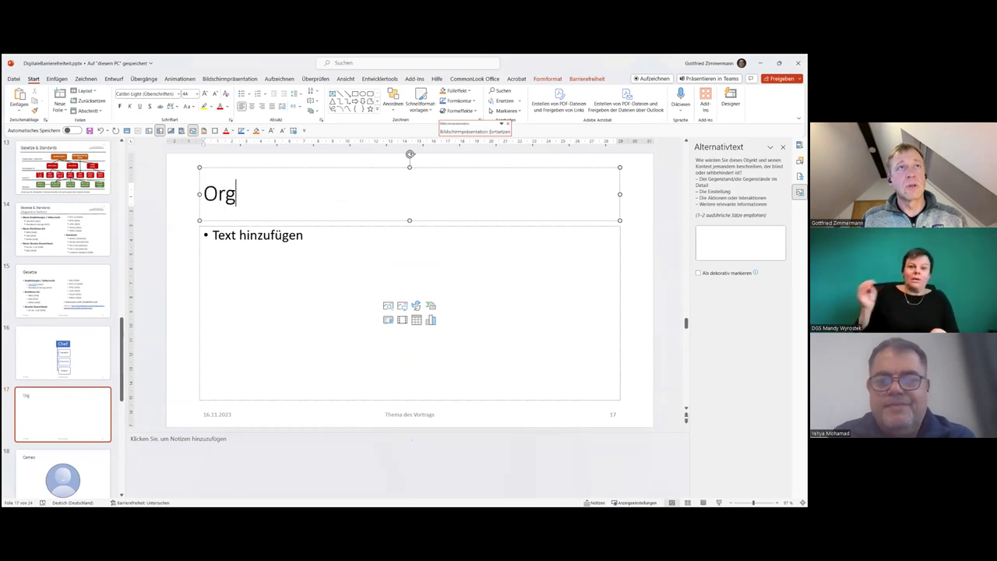
pyautogui.write('animann')
pyautogui.press('BackSpace')
pyautogui.press('BackSpace')
pyautogui.press('BackSpace')
pyautogui.press('BackSpace')
pyautogui.write('ramm(')
pyautogui.press('BackSpace')
pyautogui.write('(Text')
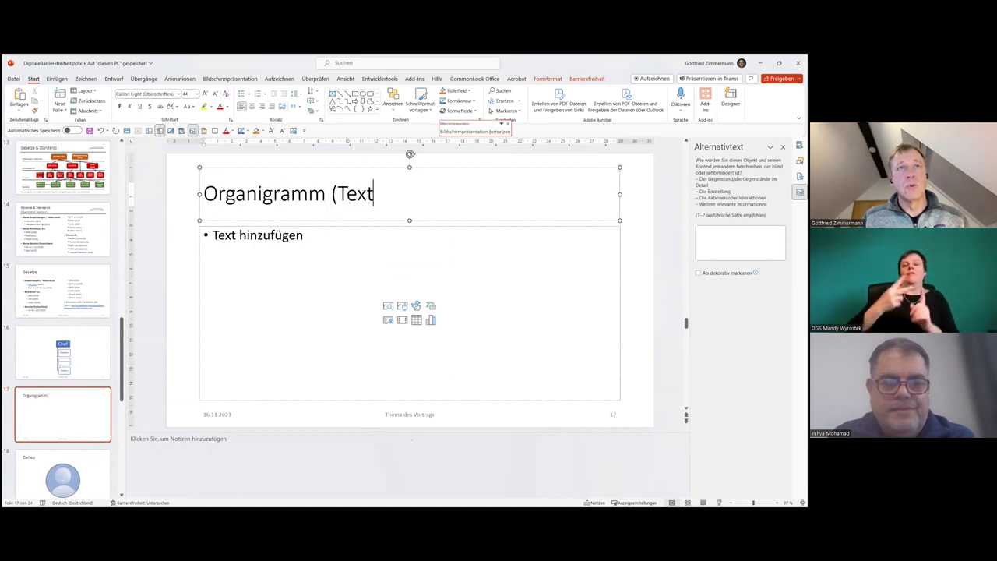
pyautogui.write('beschreibung)')
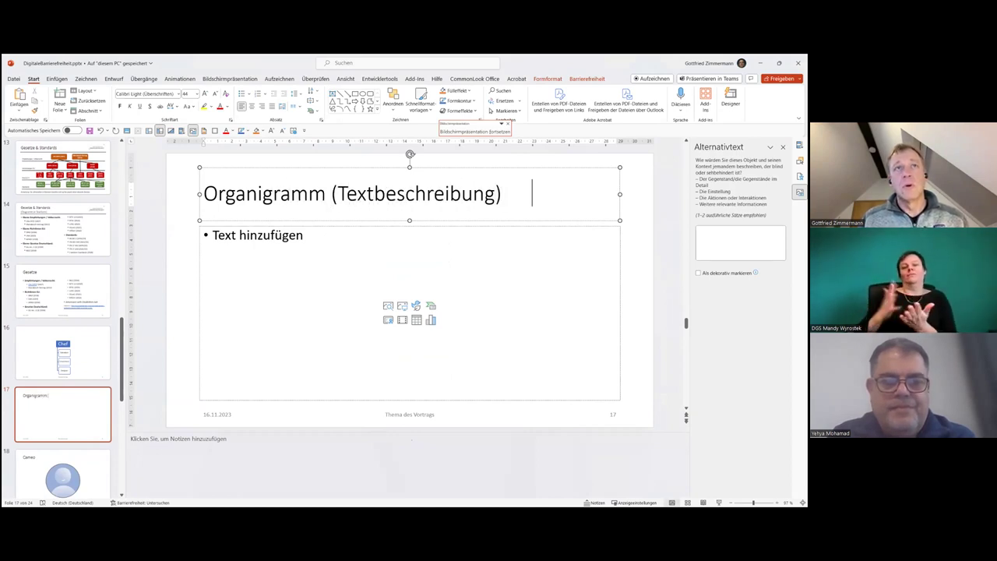
# Step: Undo a stray paste into the title, trim trailing characters, and move to the content box
pyautogui.hotkey('ctrl', 'v')
pyautogui.hotkey('ctrl', 'z')
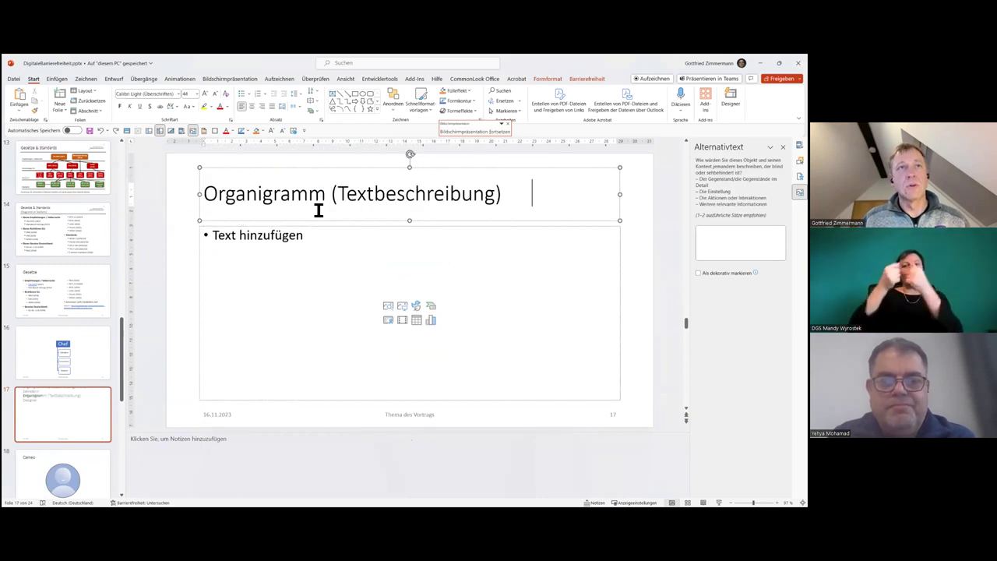
pyautogui.press('BackSpace')
pyautogui.press('BackSpace')
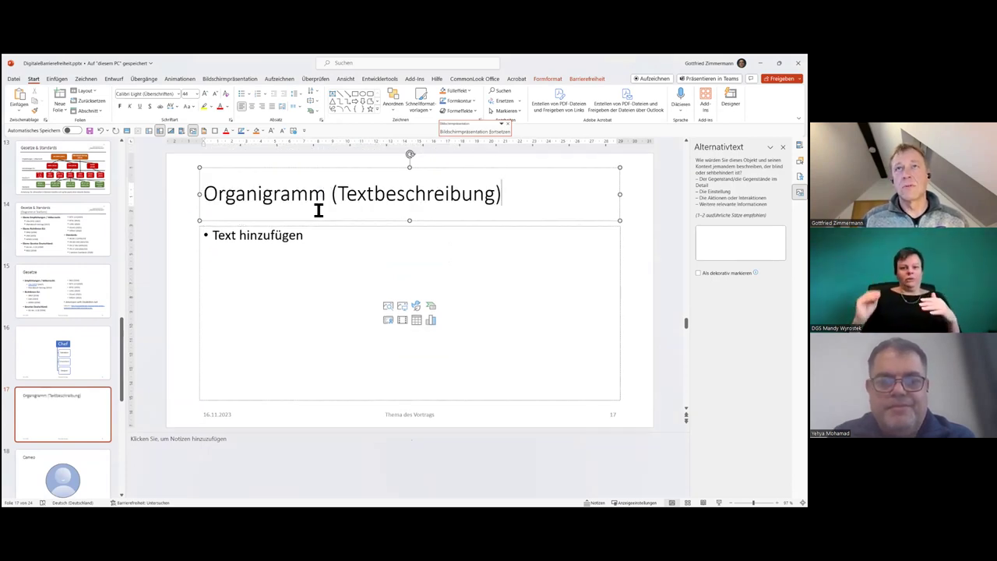
pyautogui.press('Escape')
pyautogui.press('Tab')
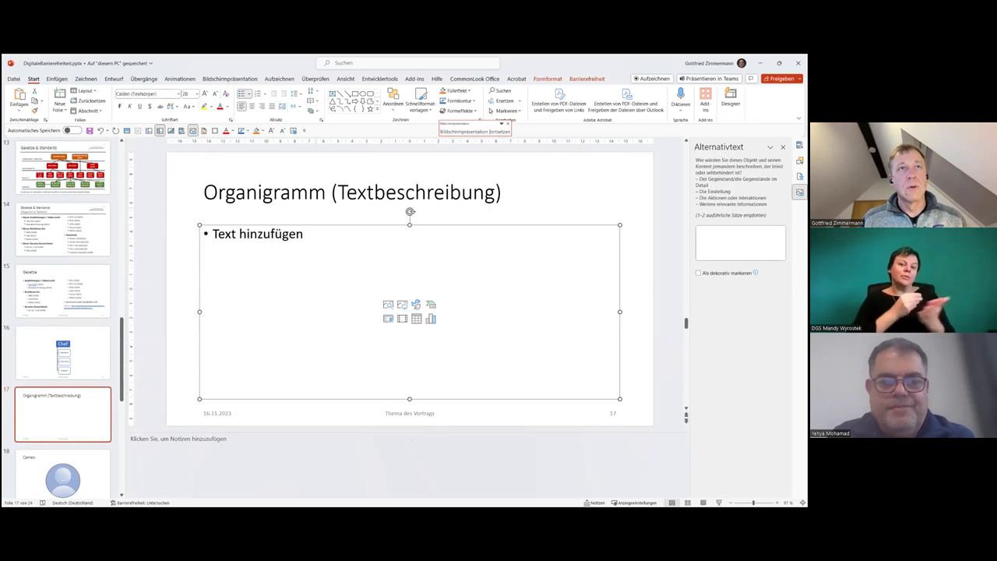
# Step: Paste the Chef, Sekretärin, Entwicklerin, Designer list into slide 17 and return to slide 16
pyautogui.click(311, 235)
pyautogui.hotkey('ctrl', 'v')
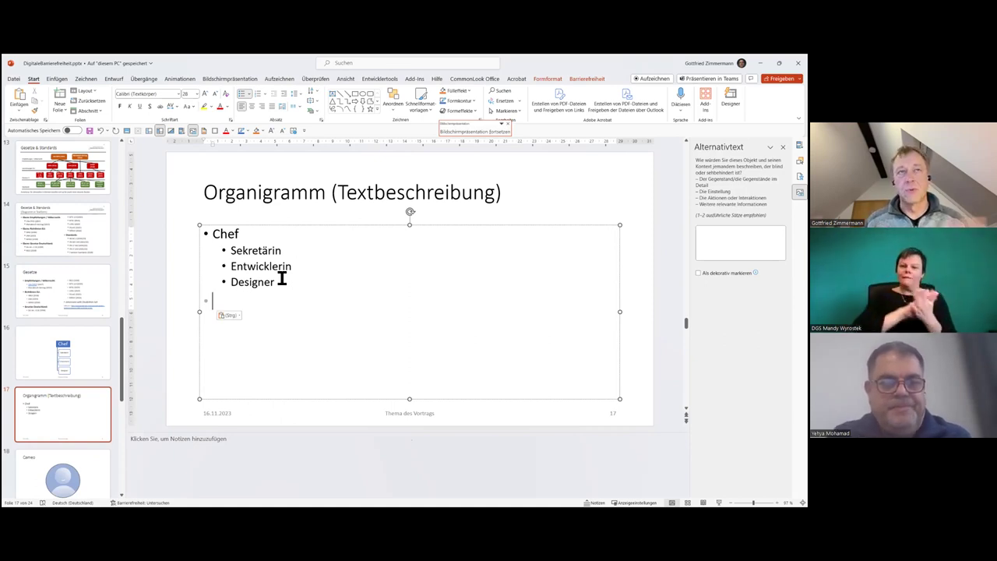
pyautogui.click(87, 359)
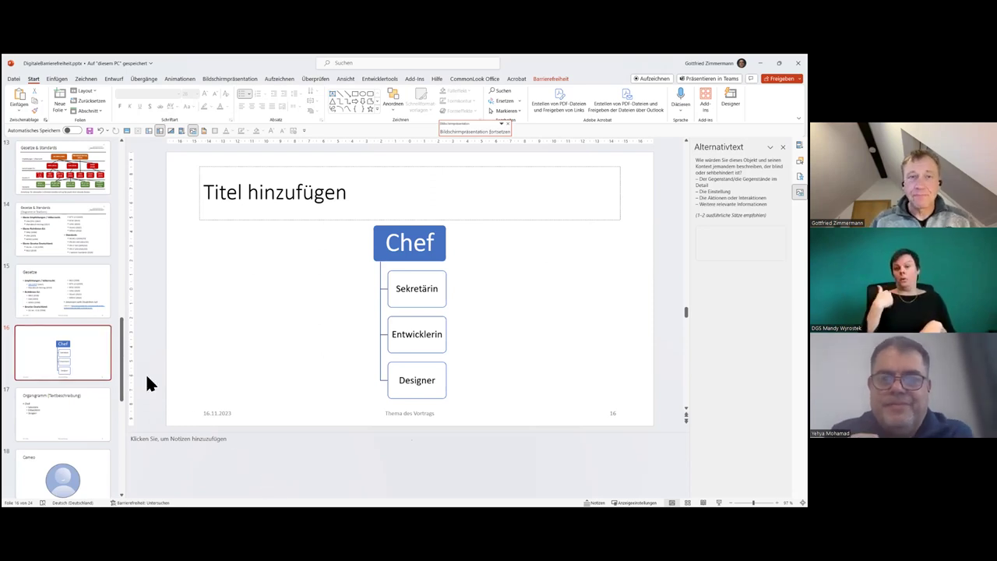
# Step: Add a new slide with three bullets: sdfkj, sfd and sdf
pyautogui.hotkey('ctrl', 'm')
pyautogui.click(314, 245)
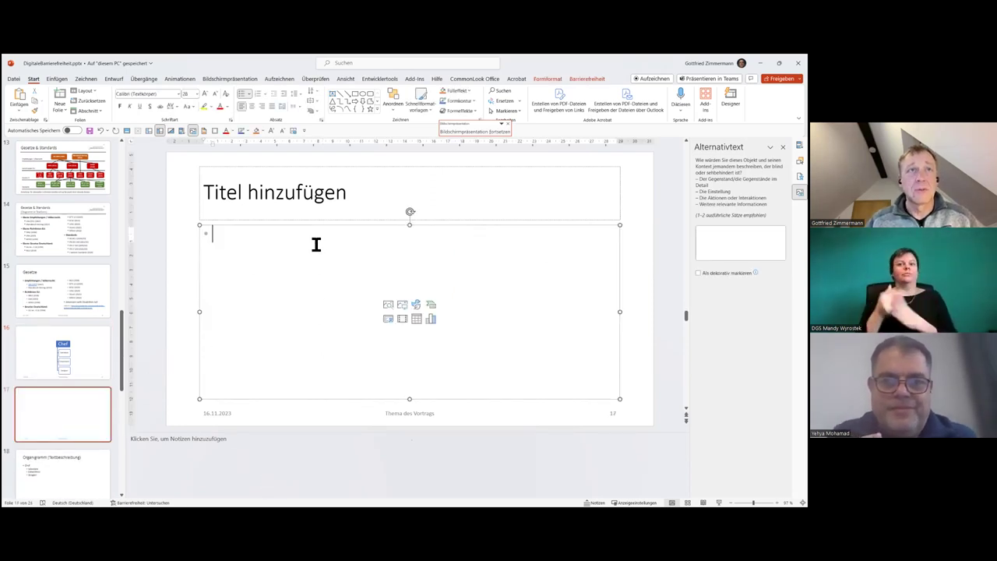
pyautogui.write('sdfkj')
pyautogui.press('Return')
pyautogui.write('sfd')
pyautogui.press('Return')
pyautogui.write('sdf')
# Step: Colour the first bullet Sdfkj green and the second bullet Sfd red
pyautogui.moveTo(213, 234); pyautogui.dragTo(251, 237)
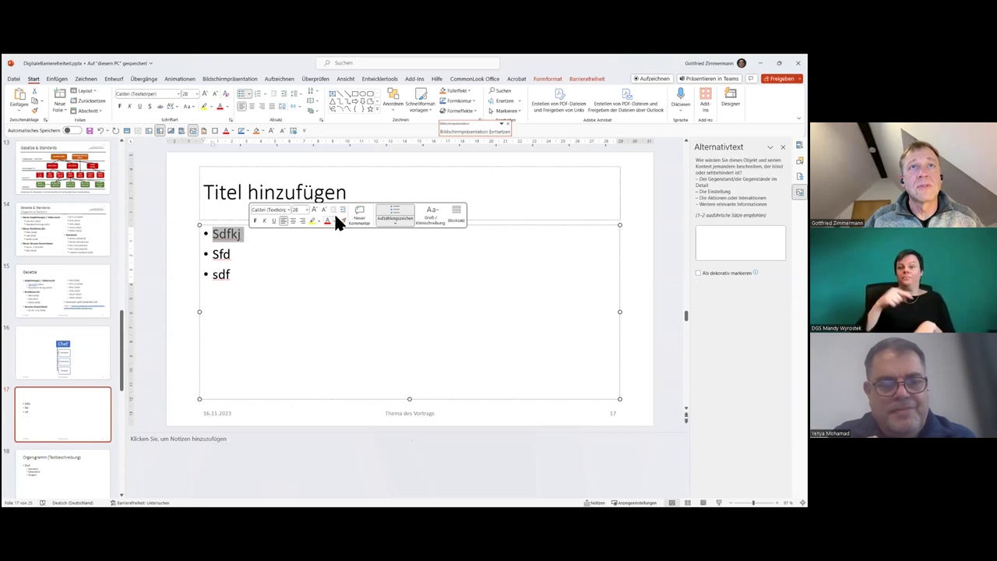
pyautogui.click(334, 221)
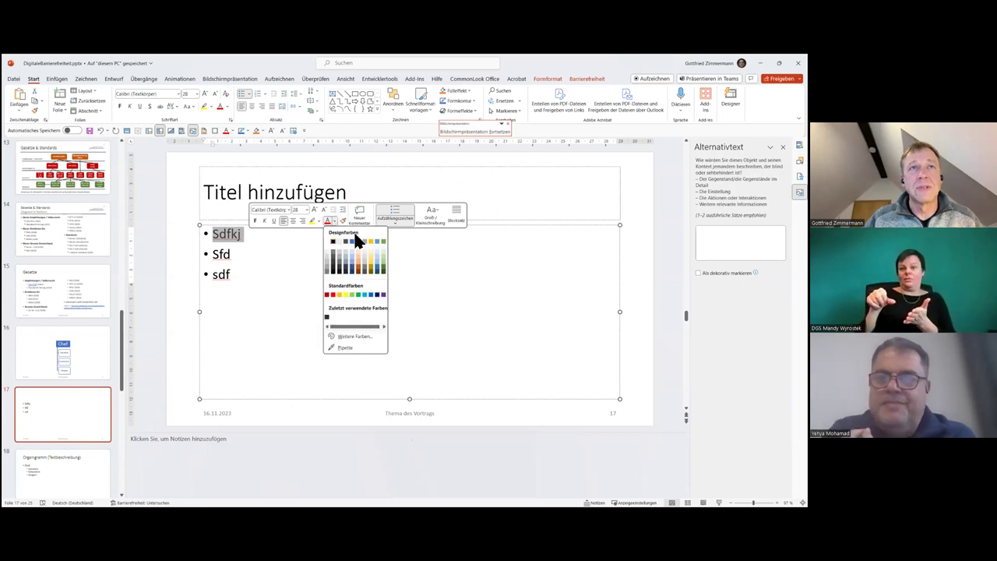
pyautogui.click(382, 270)
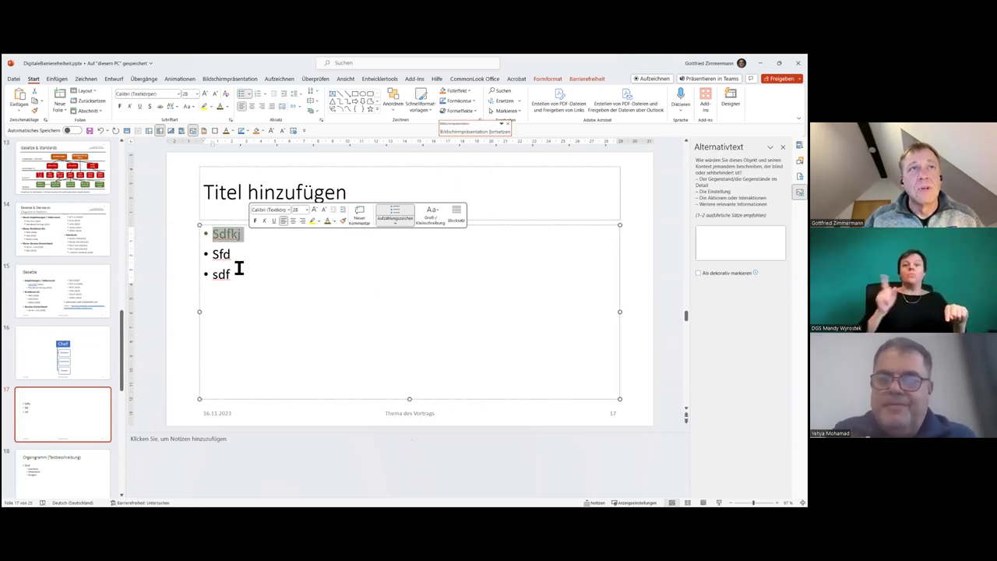
pyautogui.doubleClick(215, 255)
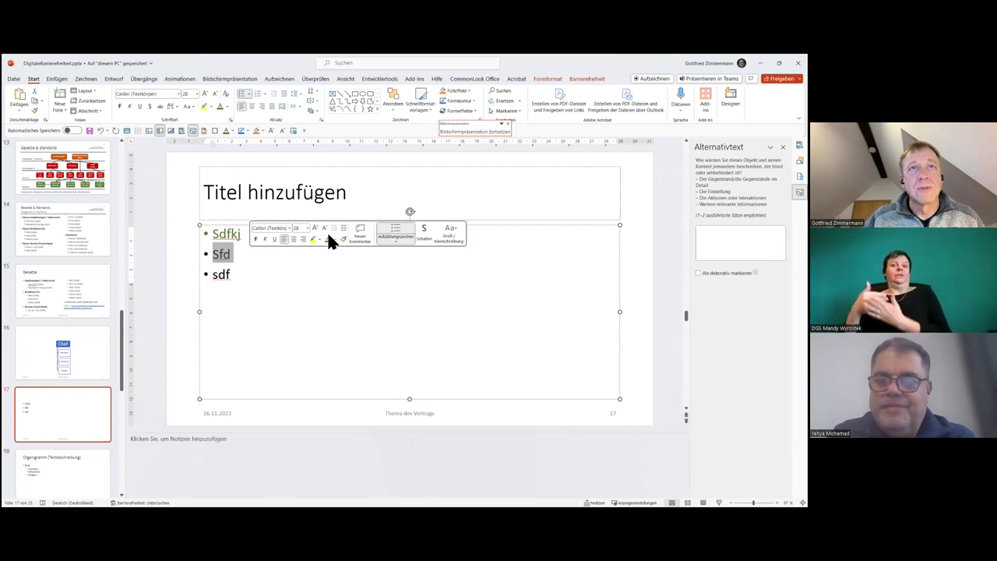
pyautogui.click(334, 237)
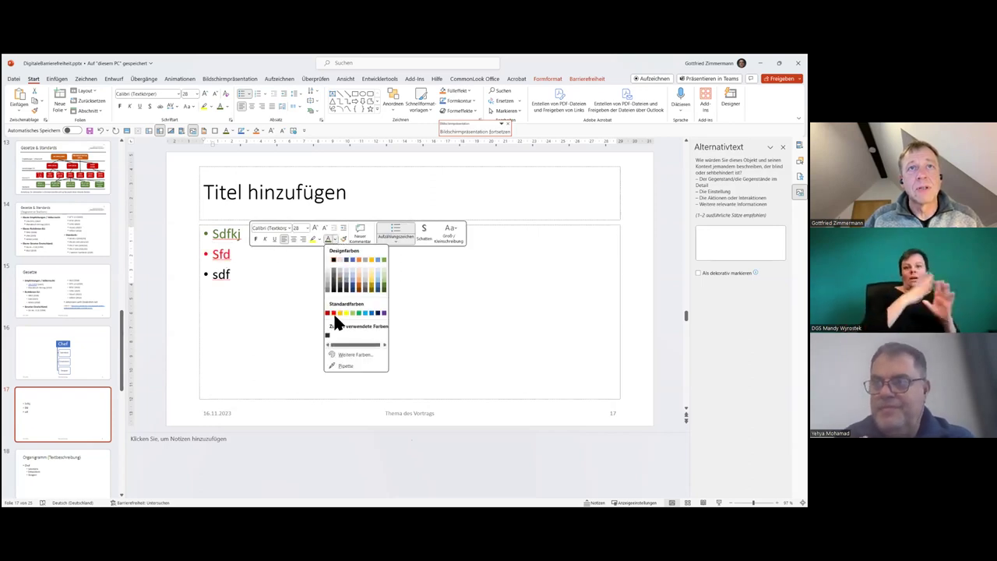
pyautogui.click(335, 315)
# Step: Append '(bezahlt)' to Sdfkj and '(nicht bezahlt)' to Sfd
pyautogui.click(245, 234)
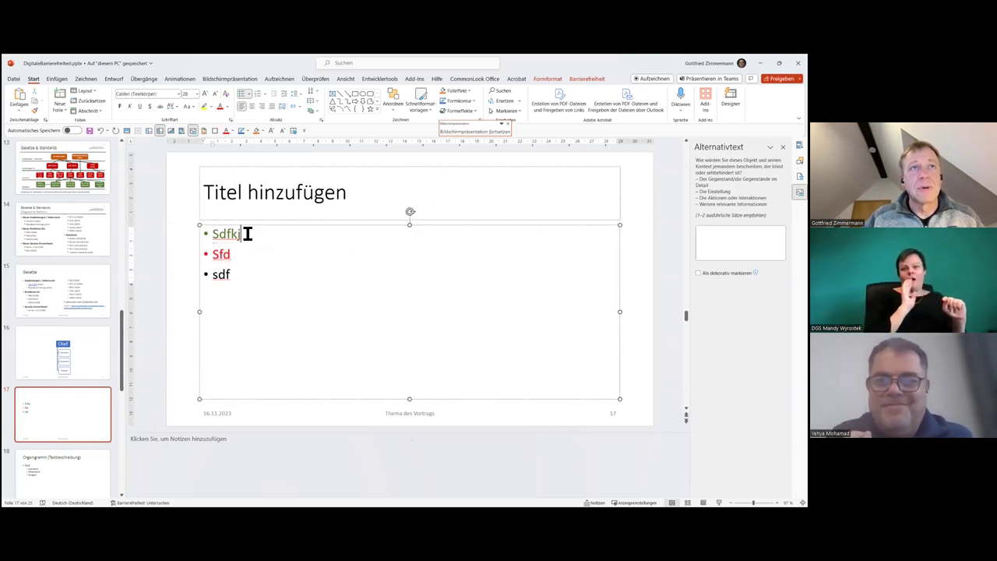
pyautogui.write(' (bezahlt)')
pyautogui.click(231, 254)
pyautogui.write('(nicht bezahlt)')
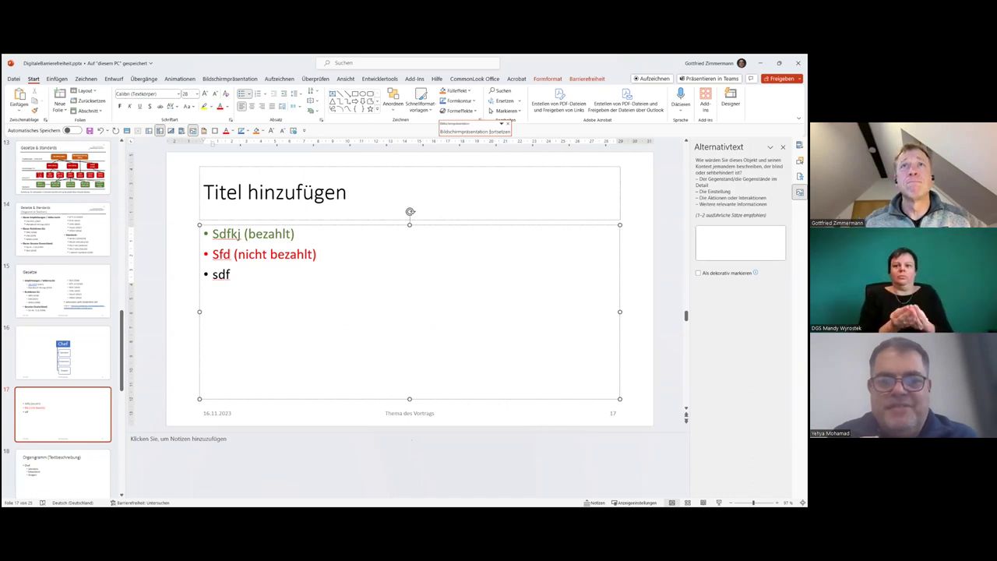
# Step: Toggle the Barrierefreiheit tab's Überprüfen ohne Farbe greyscale preview several times, finishing in normal colour
pyautogui.click(584, 79)
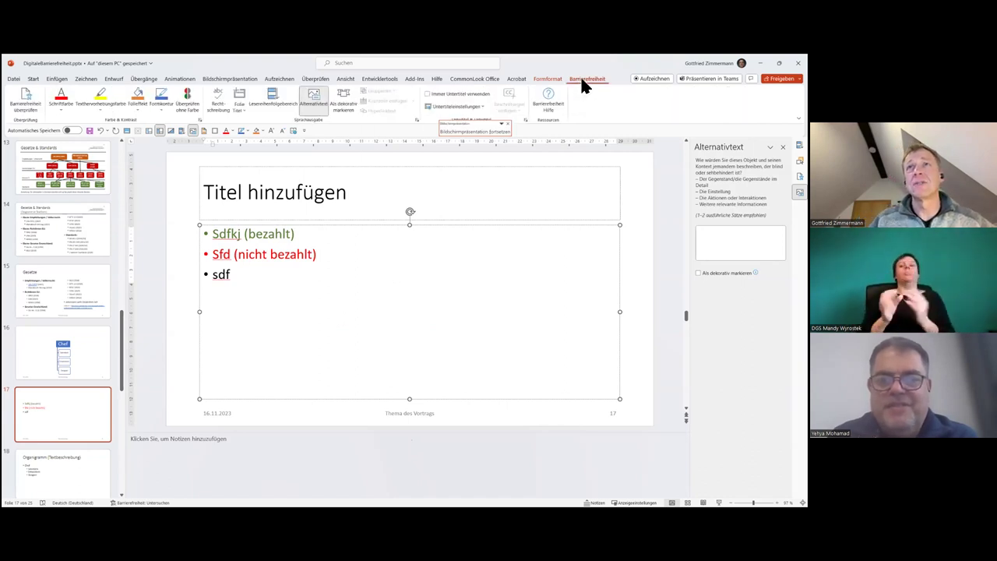
pyautogui.click(189, 102)
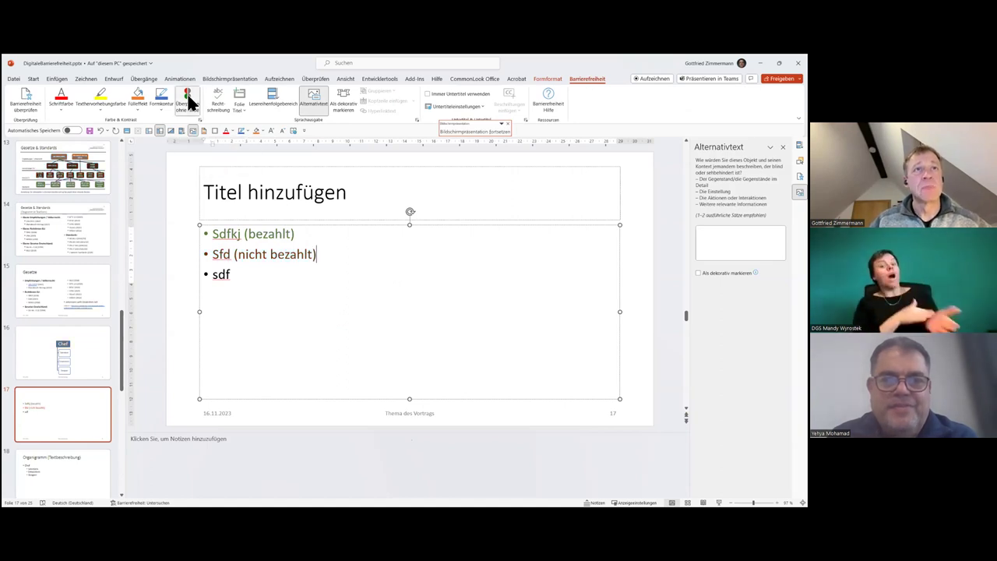
pyautogui.click(191, 102)
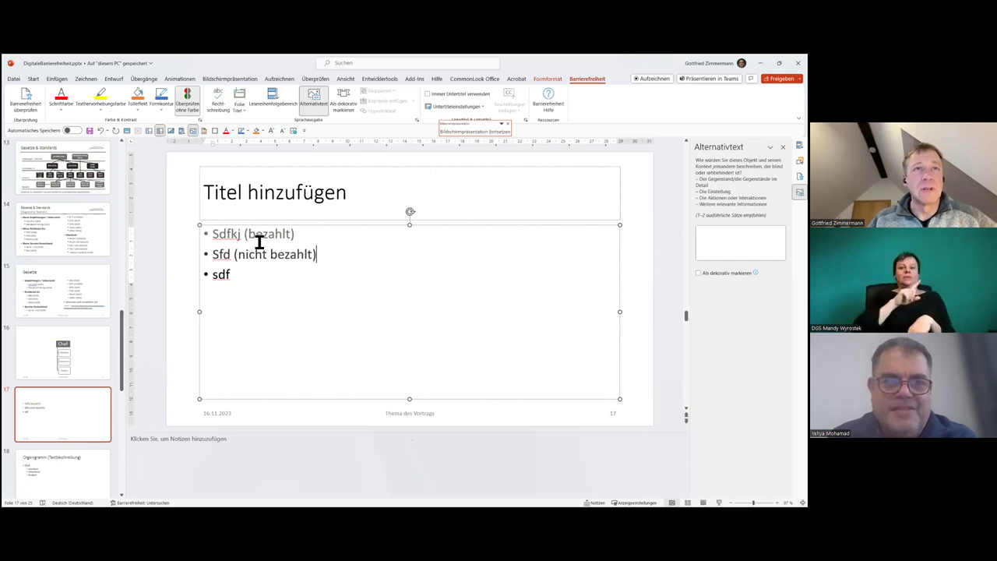
pyautogui.click(190, 104)
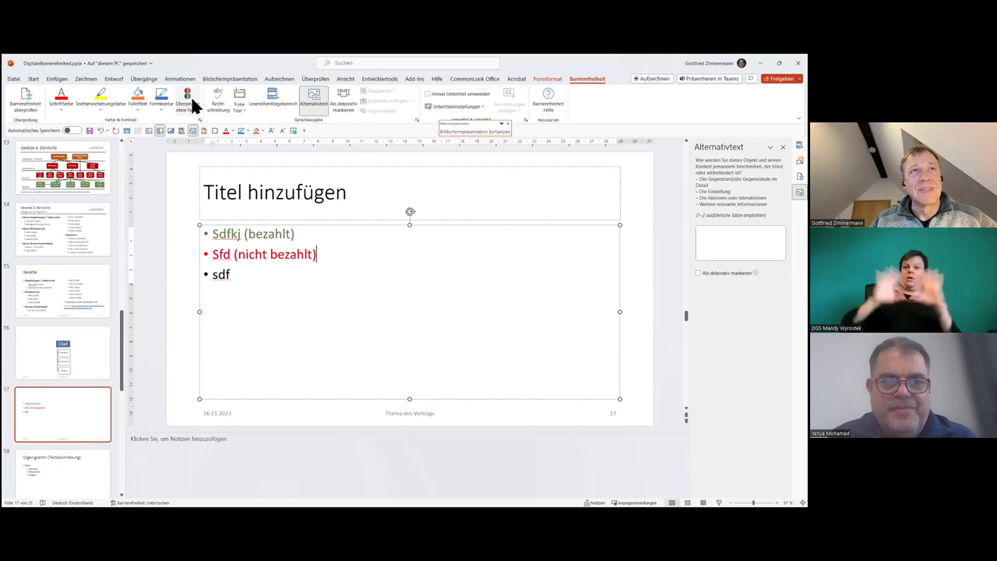
pyautogui.click(191, 104)
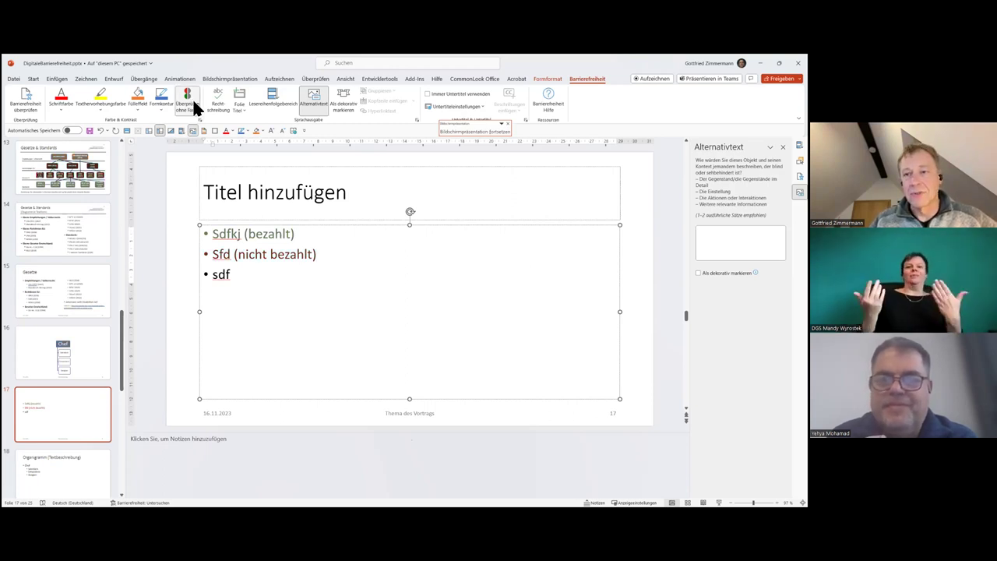
pyautogui.click(193, 101)
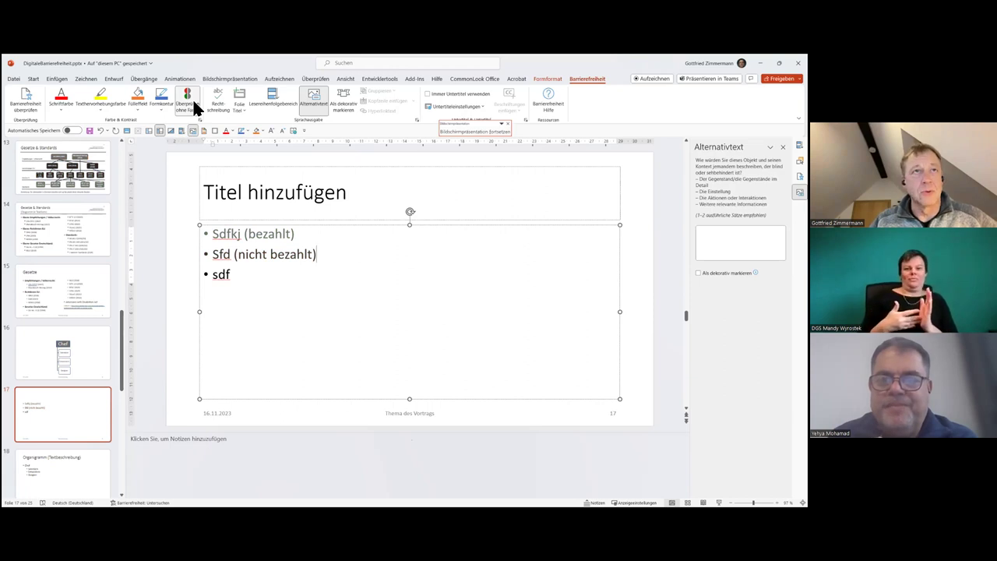
pyautogui.click(193, 100)
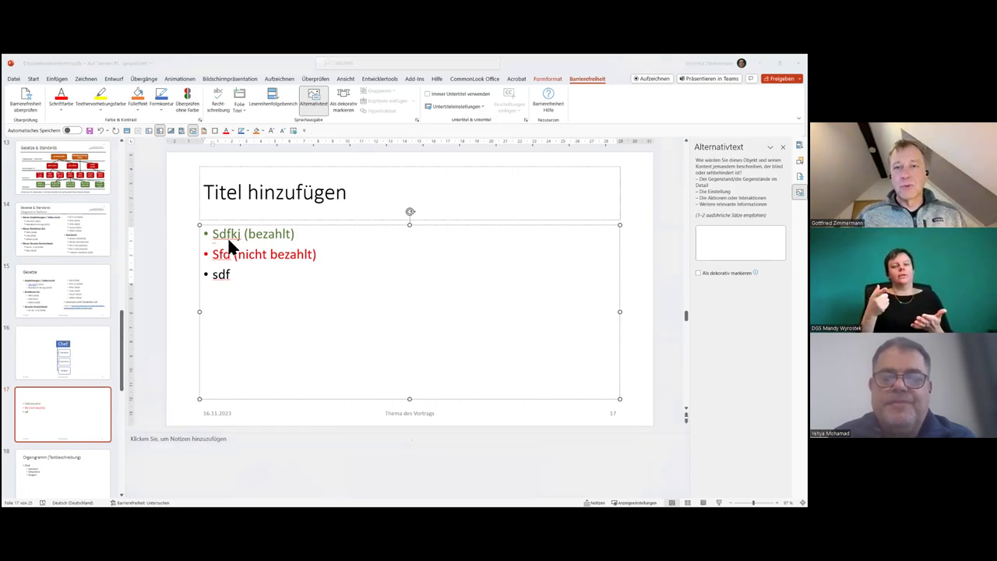
# Step: Maximise the Word accessibility checklist and search it for 'farbe' to find the colour-use criterion
pyautogui.hotkey('alt', 'Tab')
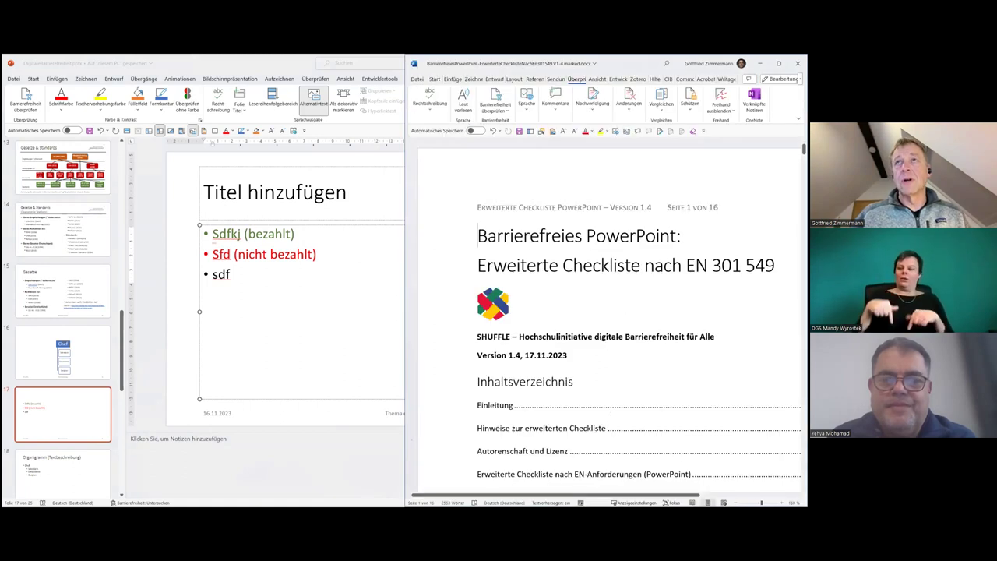
pyautogui.press('super+Up')
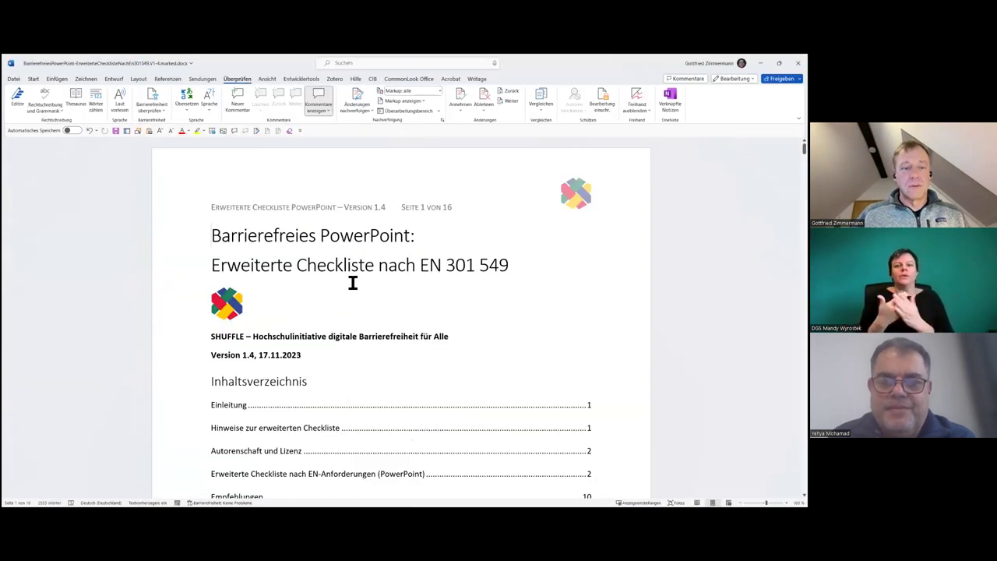
pyautogui.hotkey('ctrl', 'f')
pyautogui.write('be')
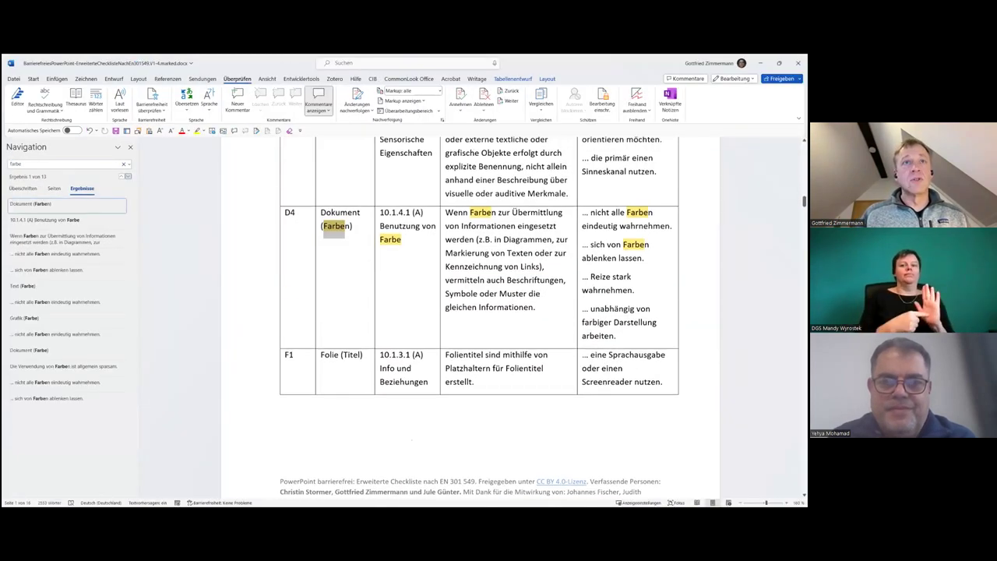